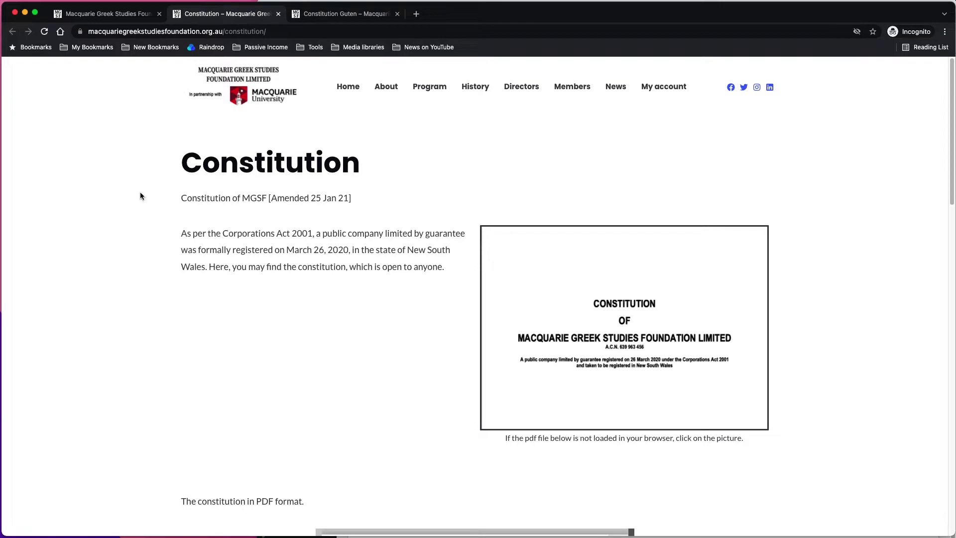
Scroll through the embedded constitution PDF on the Constitution page.
scroll(140, 193, "down", 4)
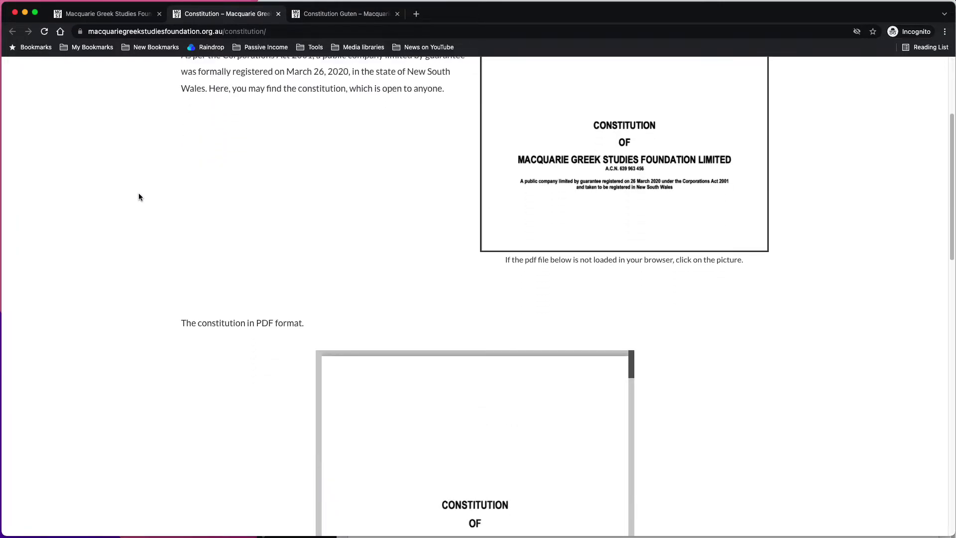
scroll(139, 193, "down", 10)
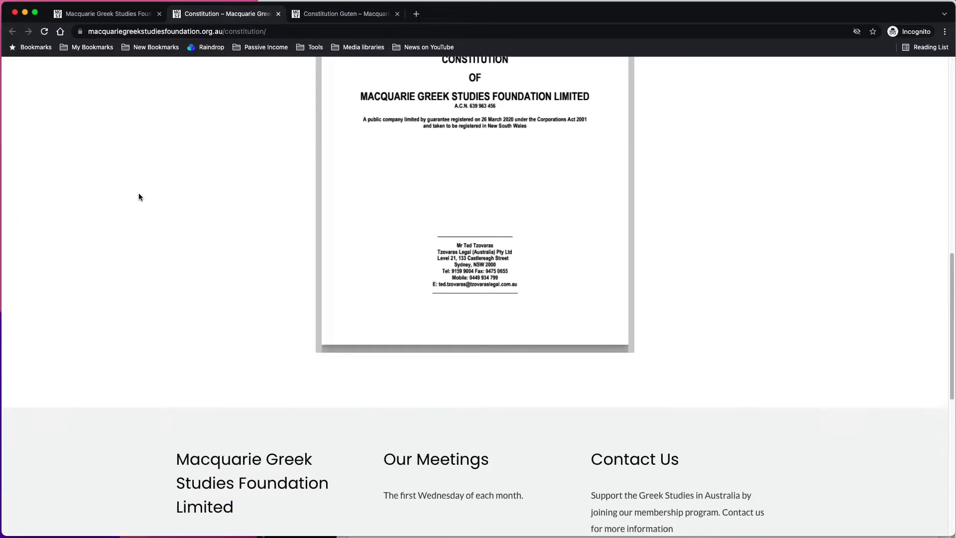
scroll(363, 184, "up", 3)
scroll(393, 181, "down", 15)
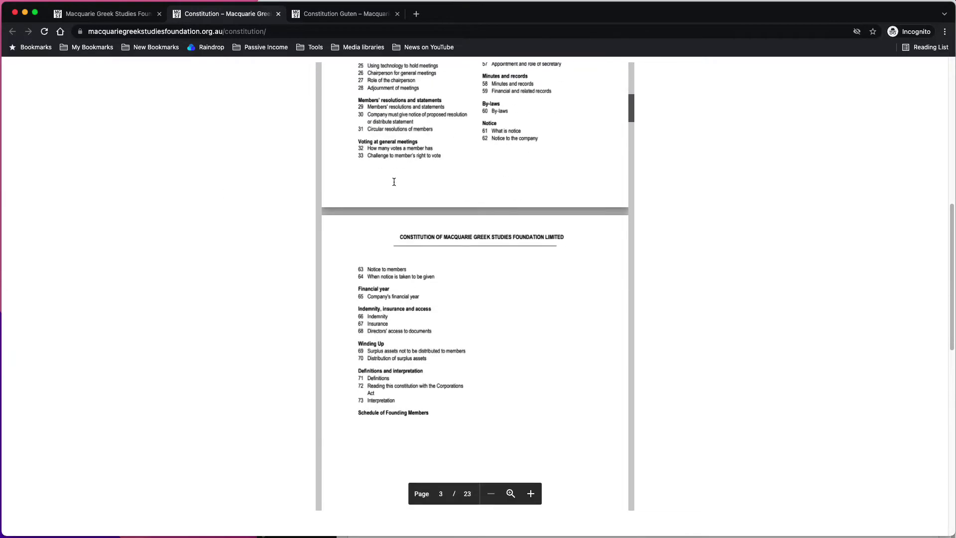
scroll(394, 182, "down", 15)
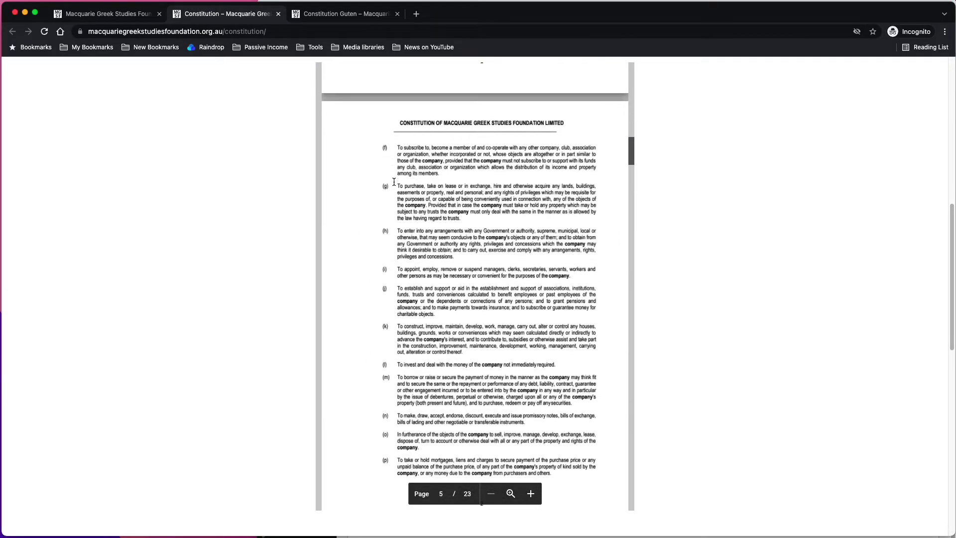
Switch to the Constitution Guten page and scroll its embedded PDF viewer.
left_click(362, 19)
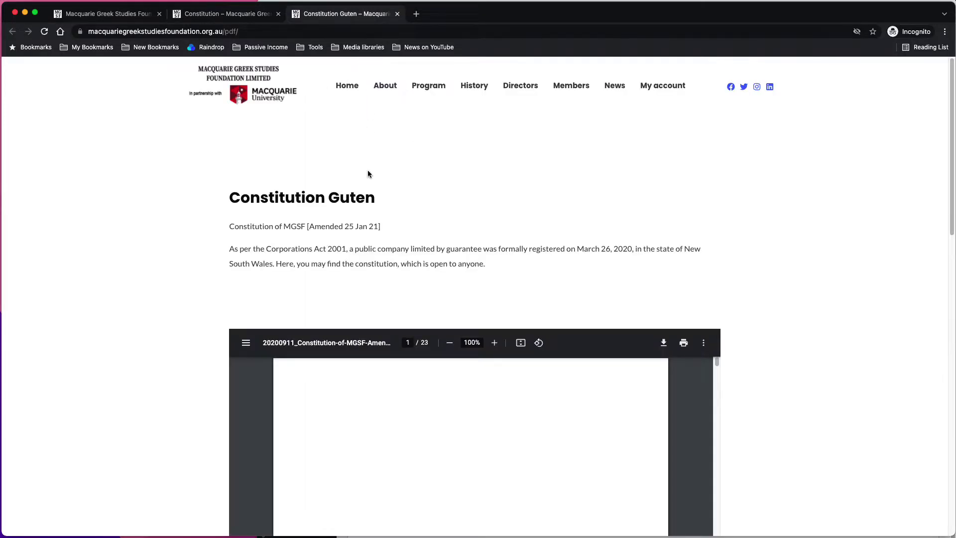
scroll(404, 279, "down", 5)
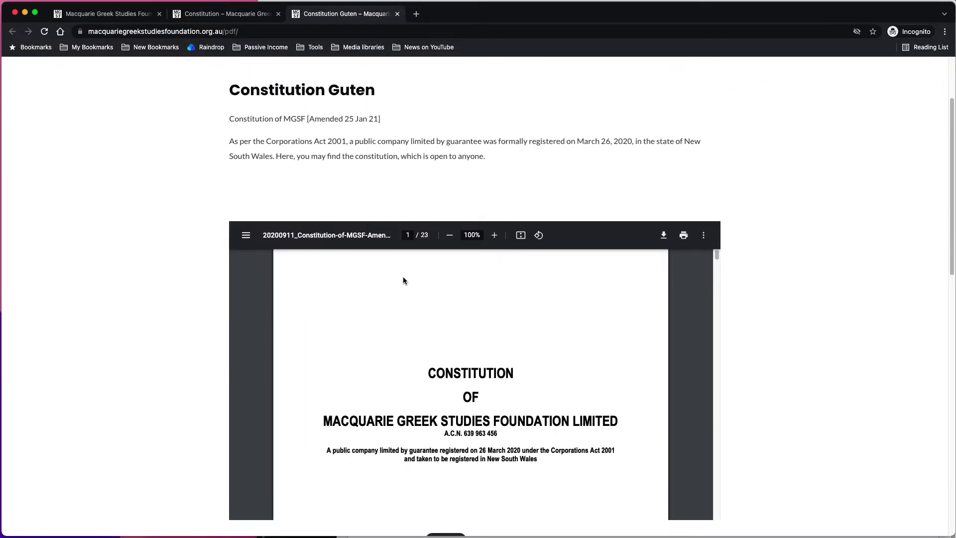
scroll(179, 348, "down", 2)
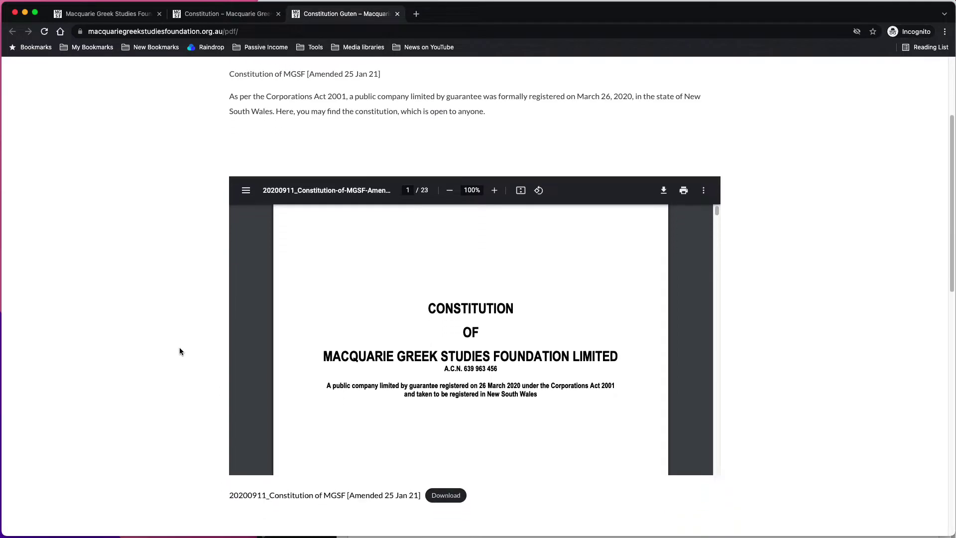
scroll(435, 317, "down", 1)
scroll(437, 317, "down", 10)
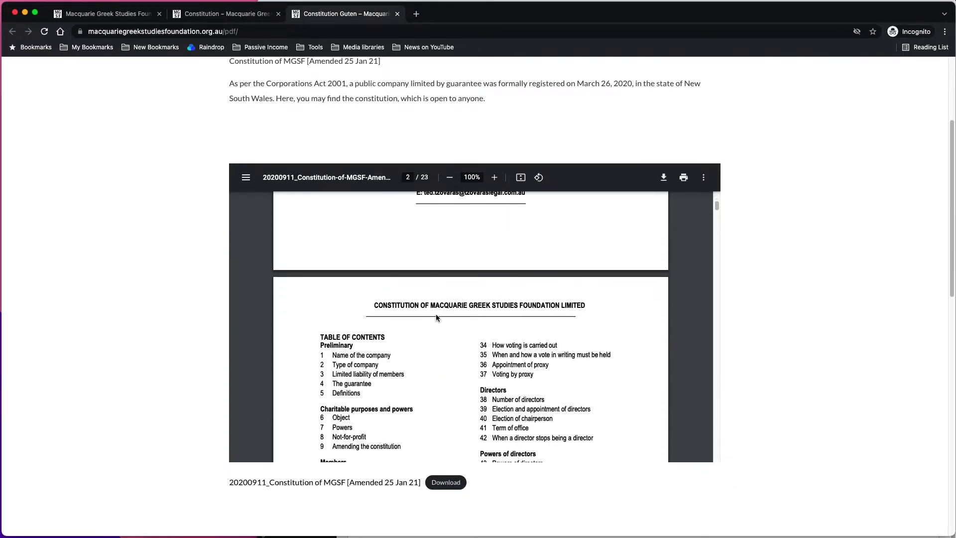
Browse the New constitution Guten post's PDF with the page thumbnails hidden.
left_click(137, 15)
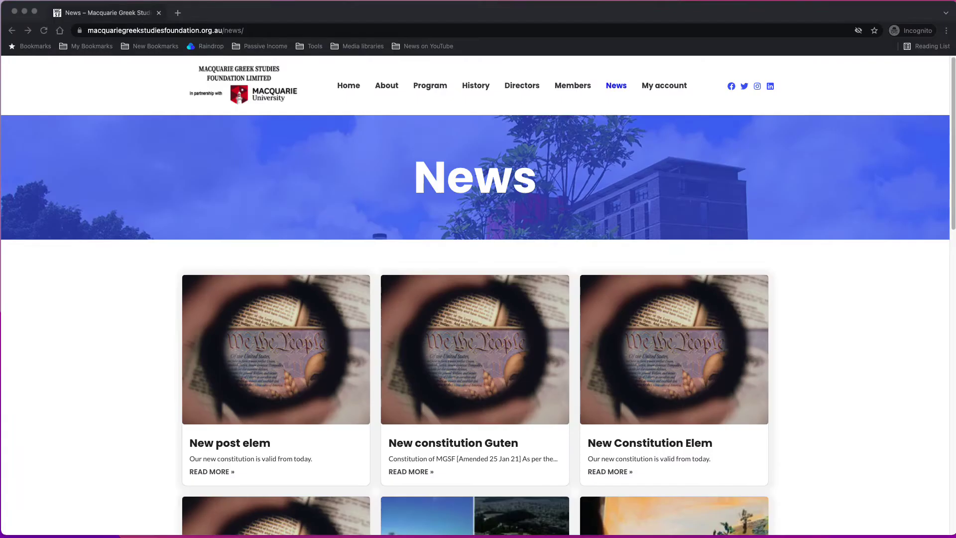
left_click(465, 305)
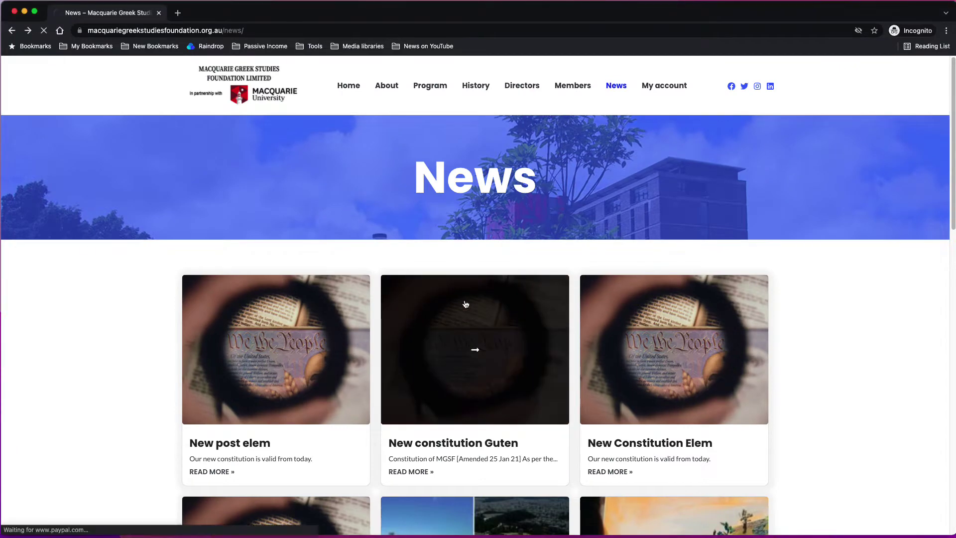
scroll(844, 328, "down", 7)
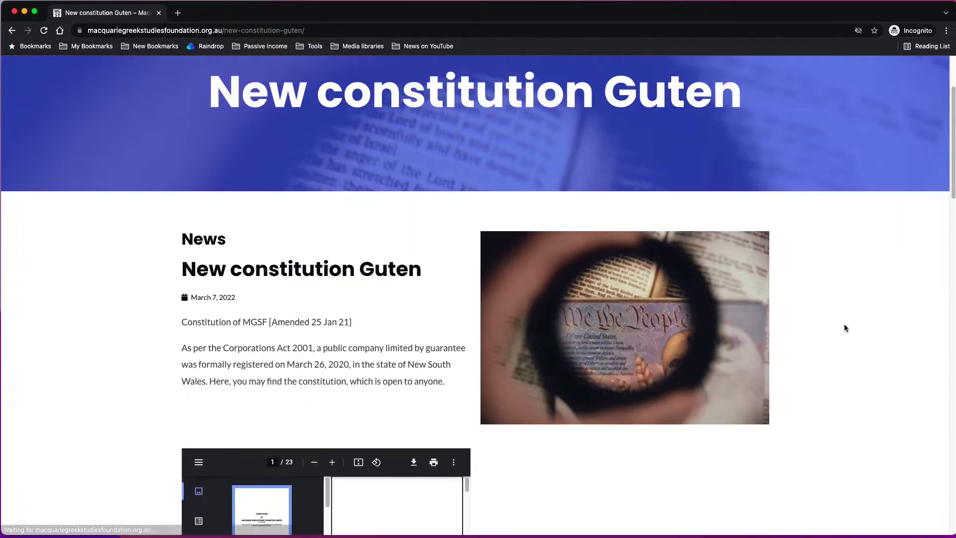
scroll(411, 359, "down", 5)
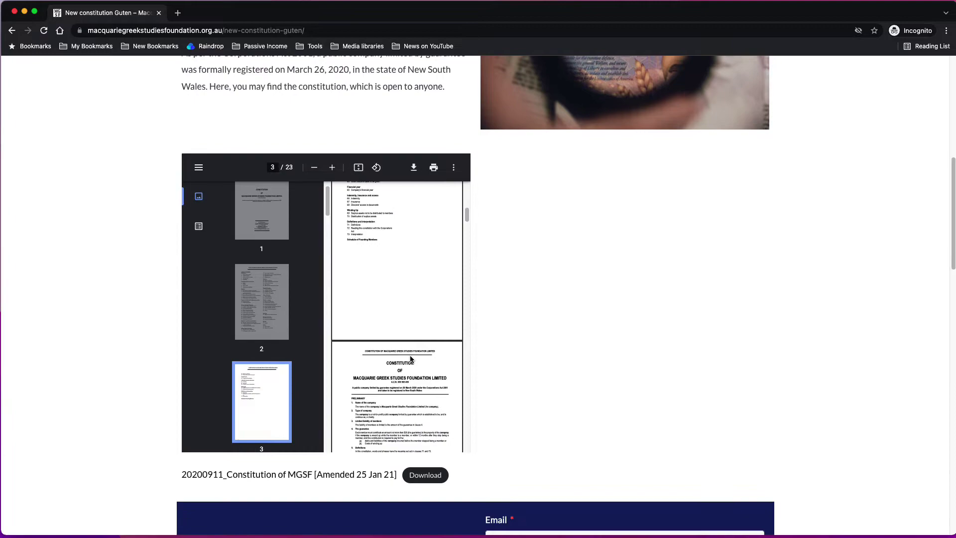
left_click(198, 168)
scroll(349, 259, "down", 5)
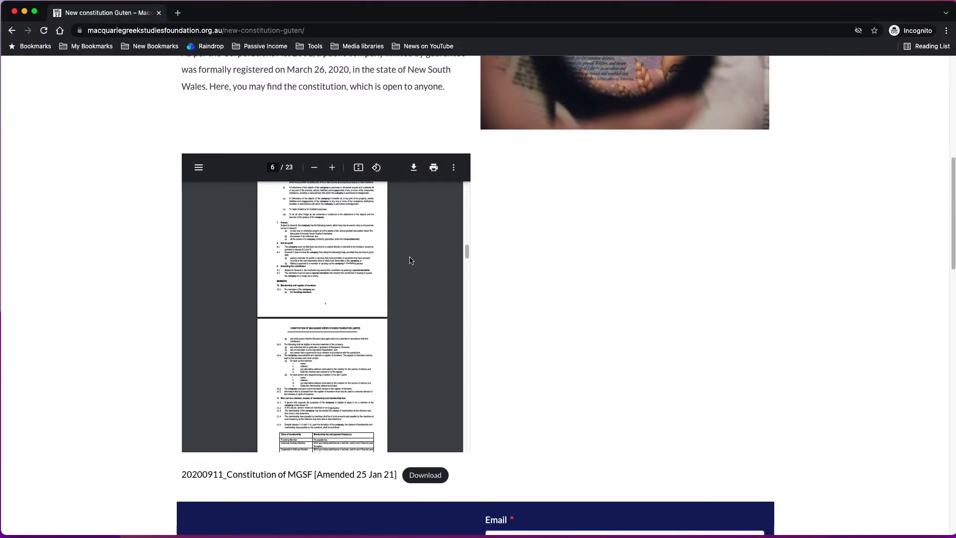
scroll(870, 263, "down", 2)
scroll(870, 263, "down", 10)
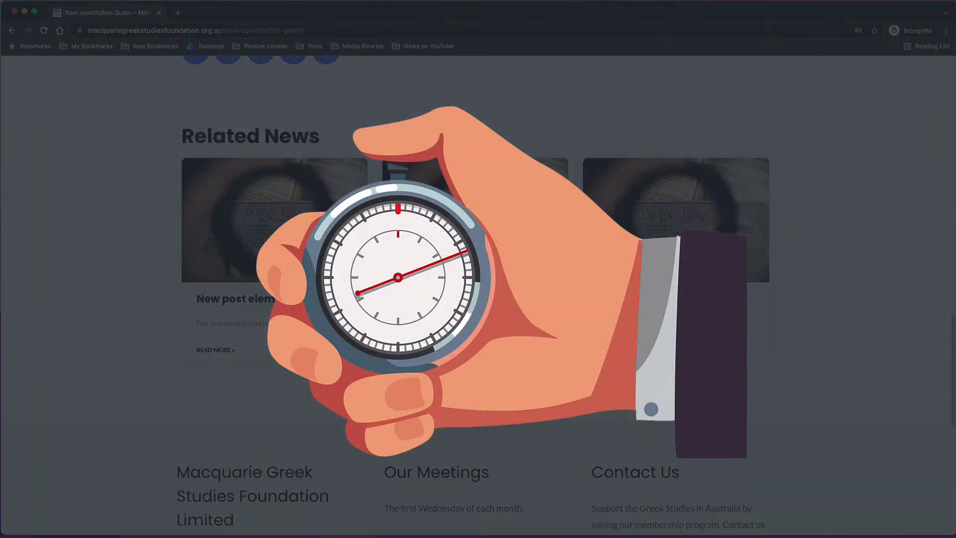
Open the New Constitution Elem related-news post and scroll through it.
left_click(458, 298)
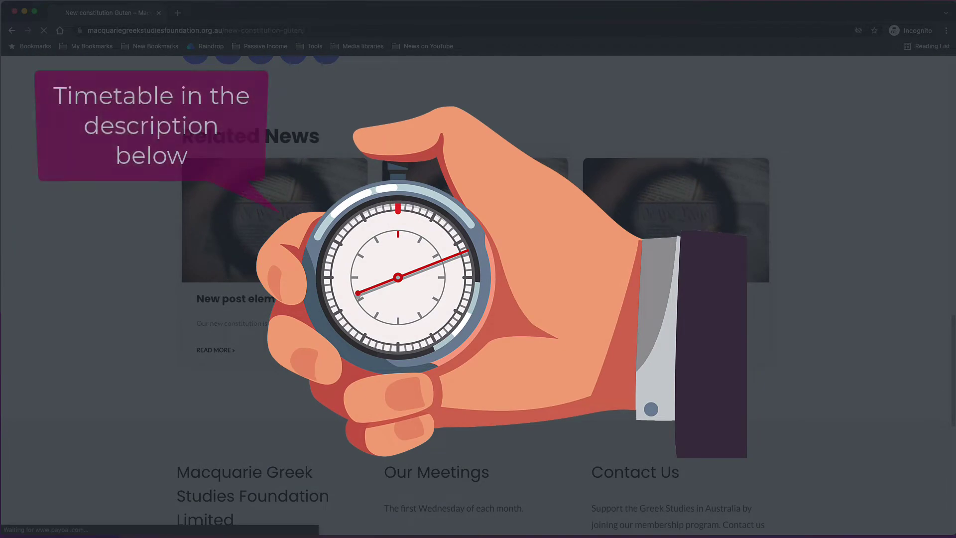
scroll(93, 296, "down", 6)
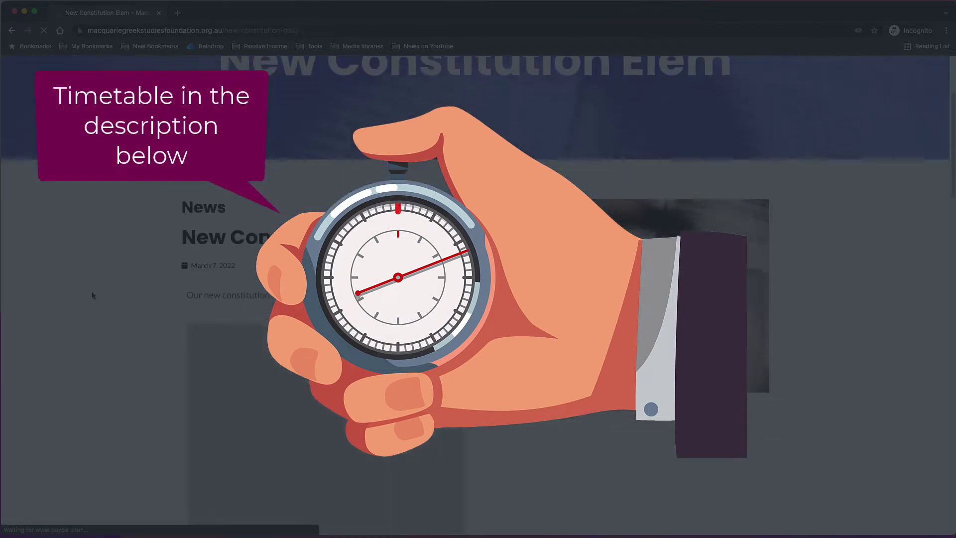
scroll(92, 295, "down", 8)
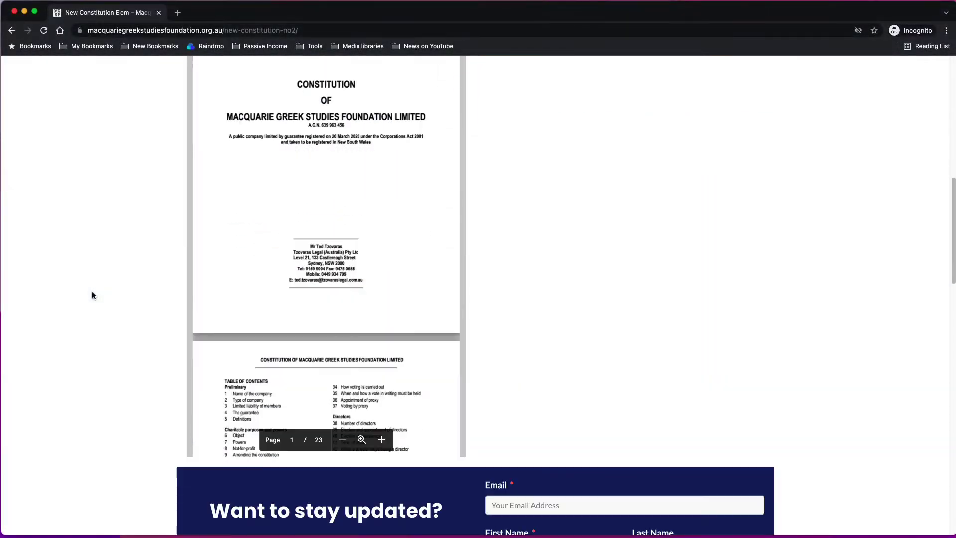
Scroll down the Modern Greek Studies in Australia homepage.
scroll(92, 296, "down", 8)
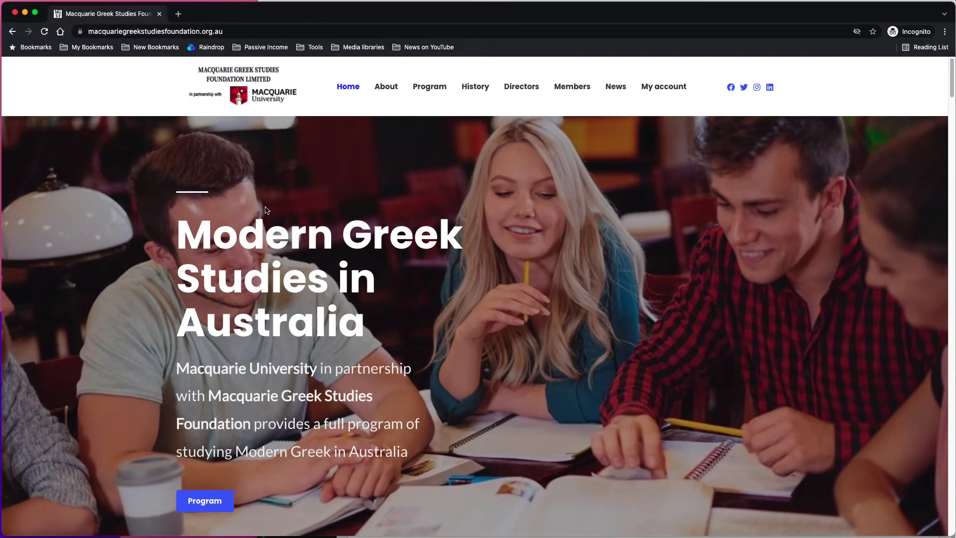
From the homepage footer, open the Constitution and Constitution Guten pages in new tabs.
scroll(426, 200, "down", 9)
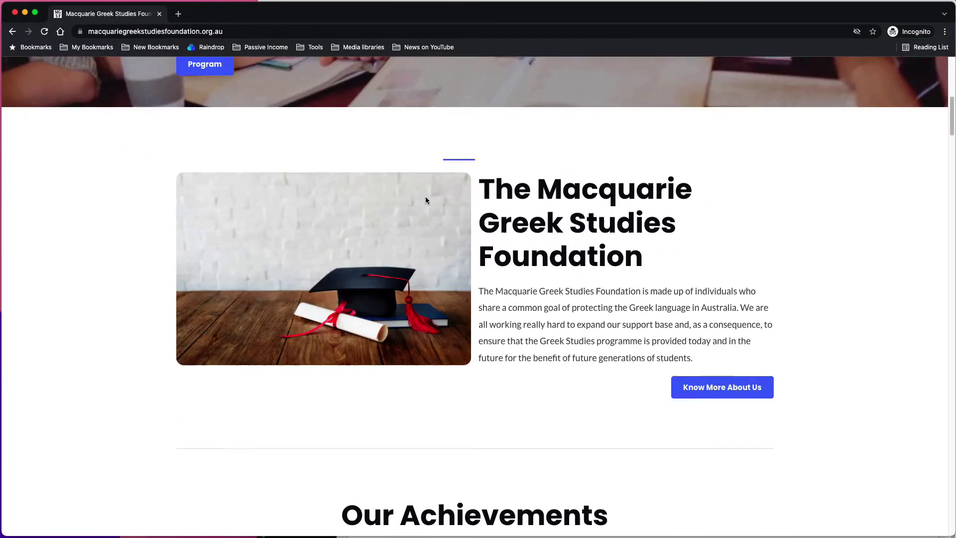
scroll(425, 200, "down", 20)
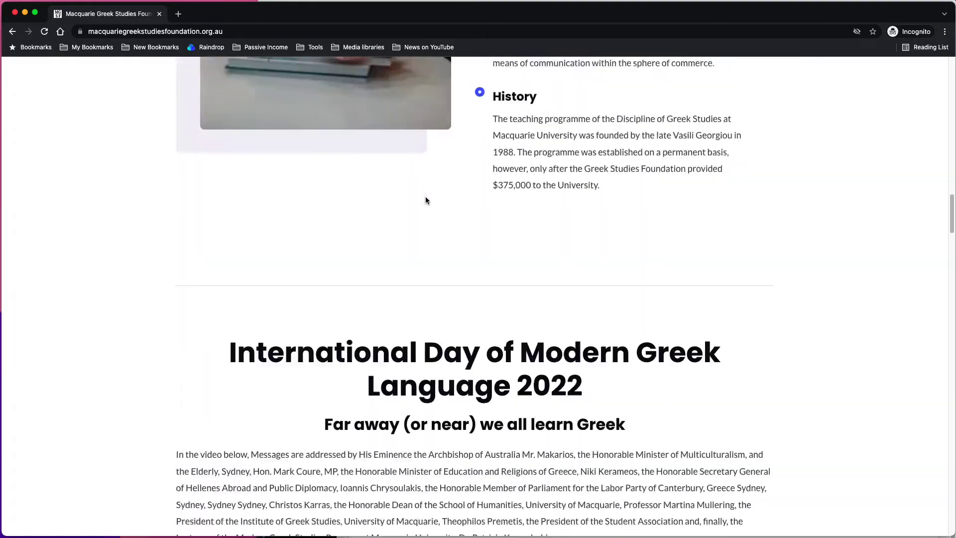
scroll(426, 200, "down", 20)
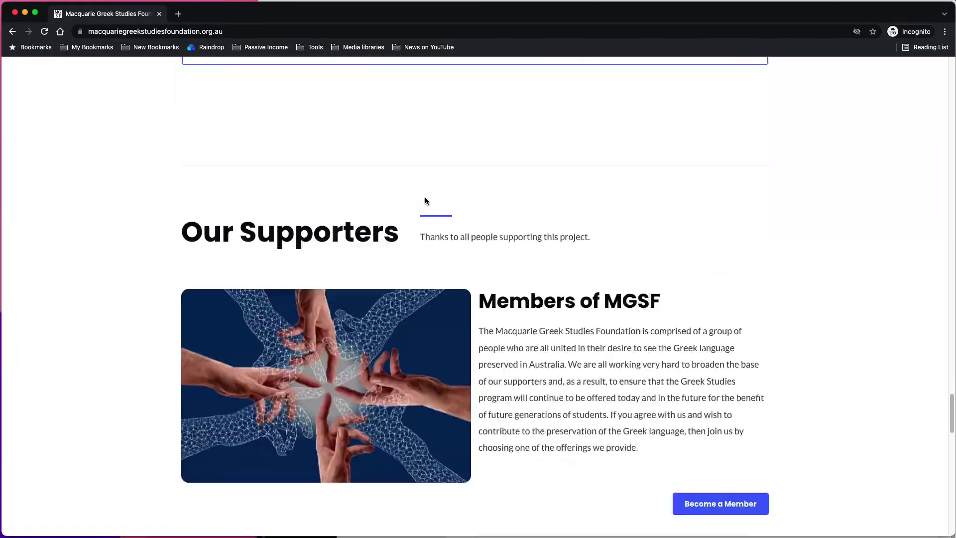
scroll(427, 202, "down", 20)
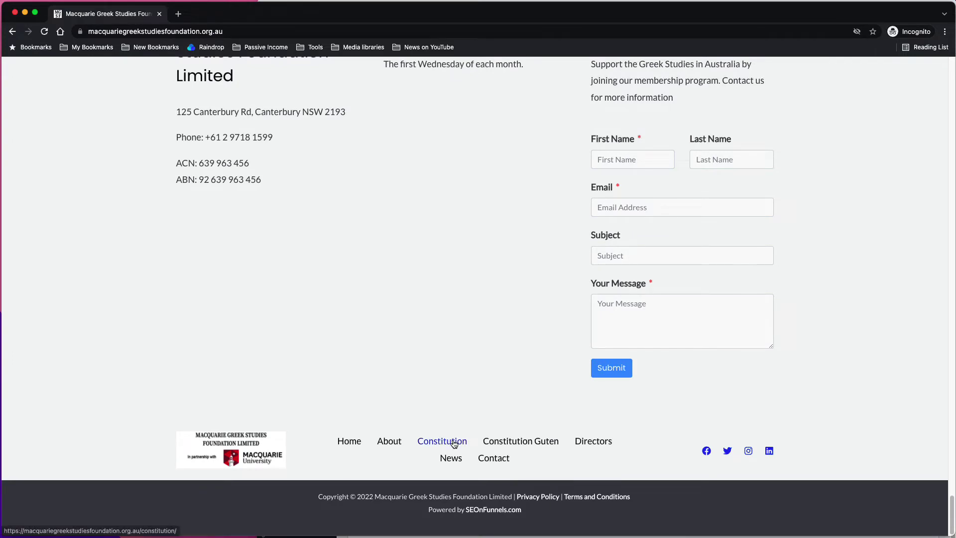
right_click(454, 443)
left_click(466, 446)
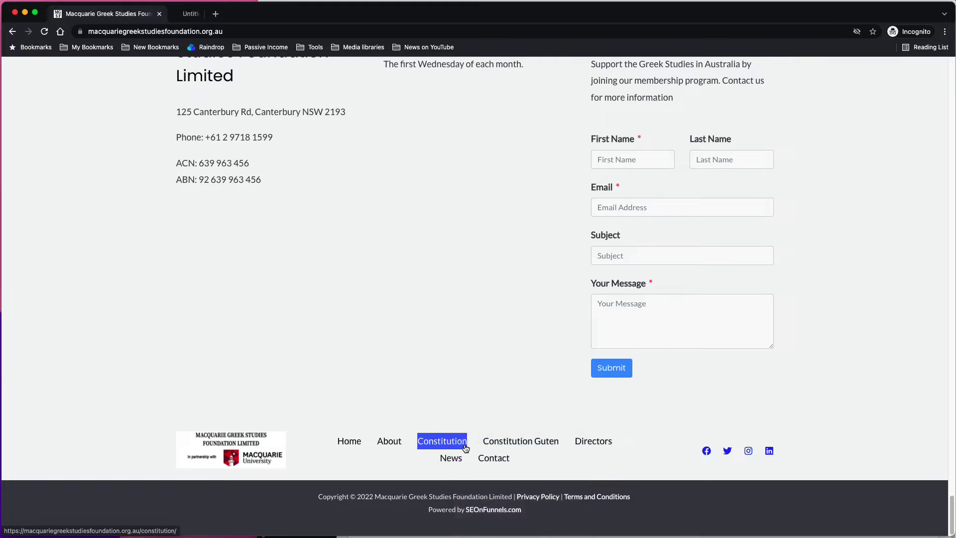
right_click(507, 445)
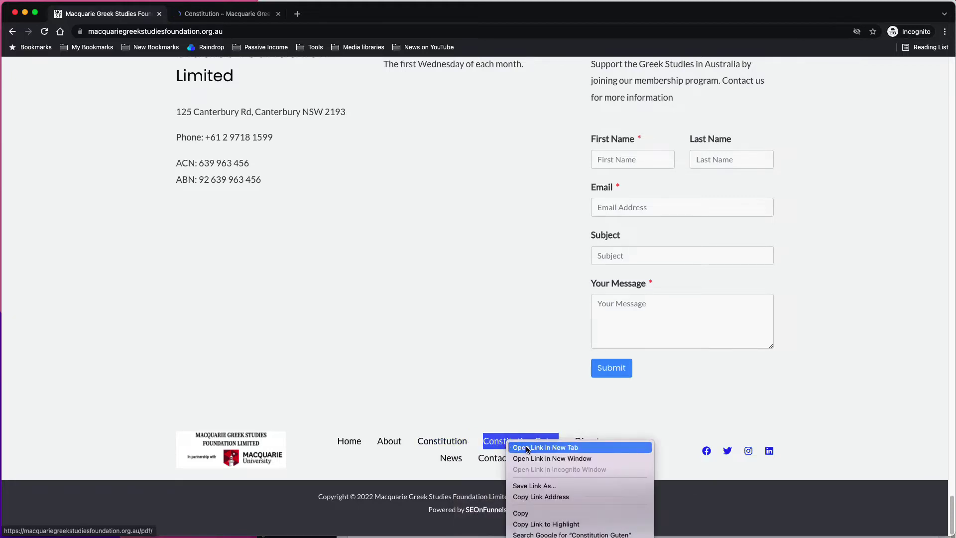
left_click(528, 449)
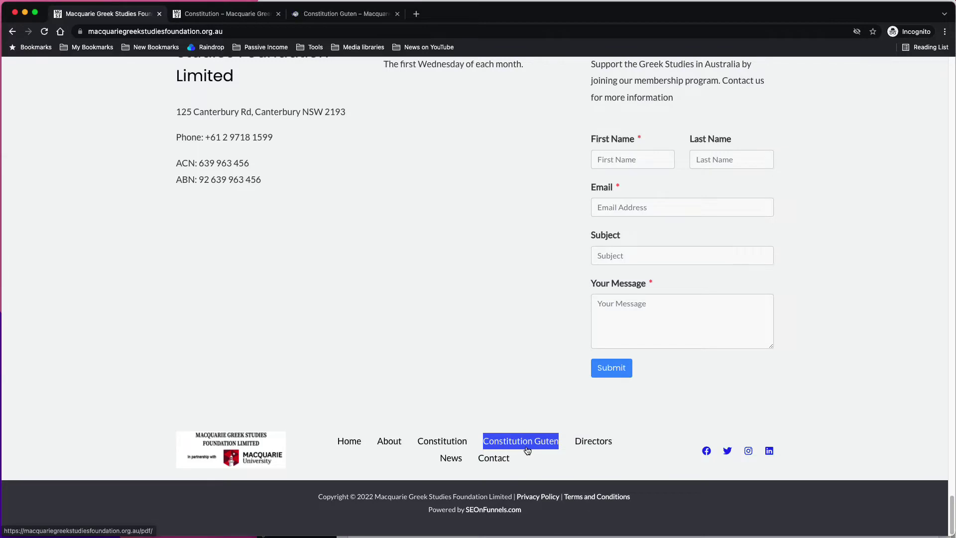
Scroll through the embedded constitution PDF on the Constitution page.
left_click(255, 15)
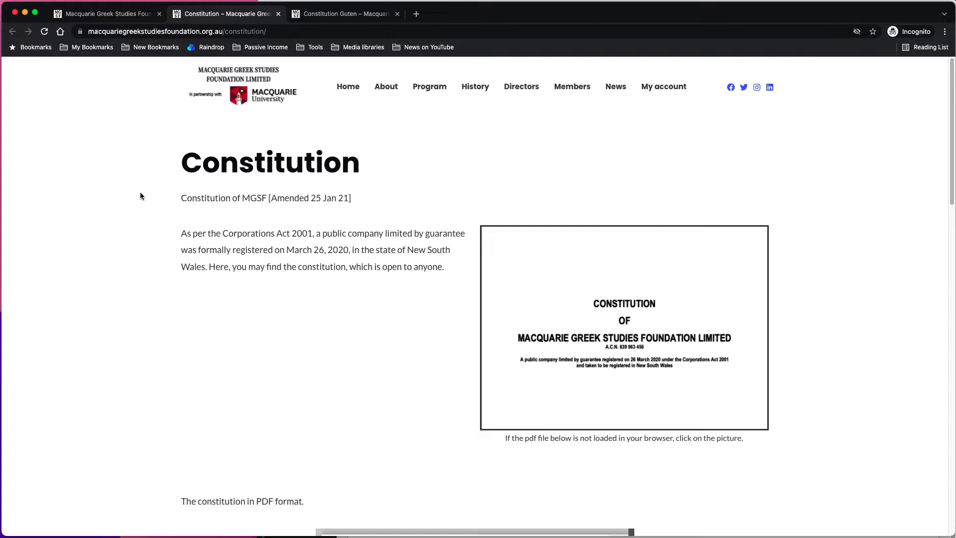
scroll(141, 196, "down", 4)
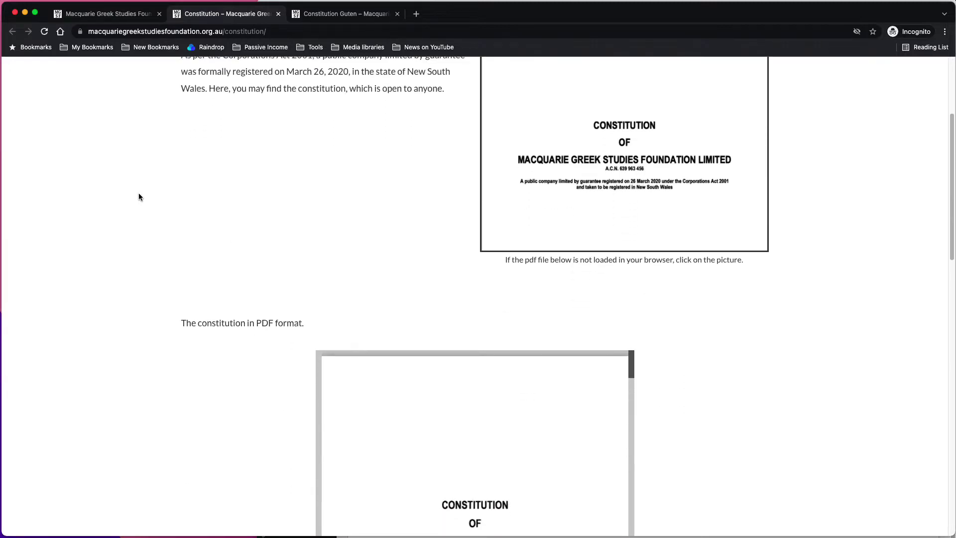
scroll(139, 196, "down", 9)
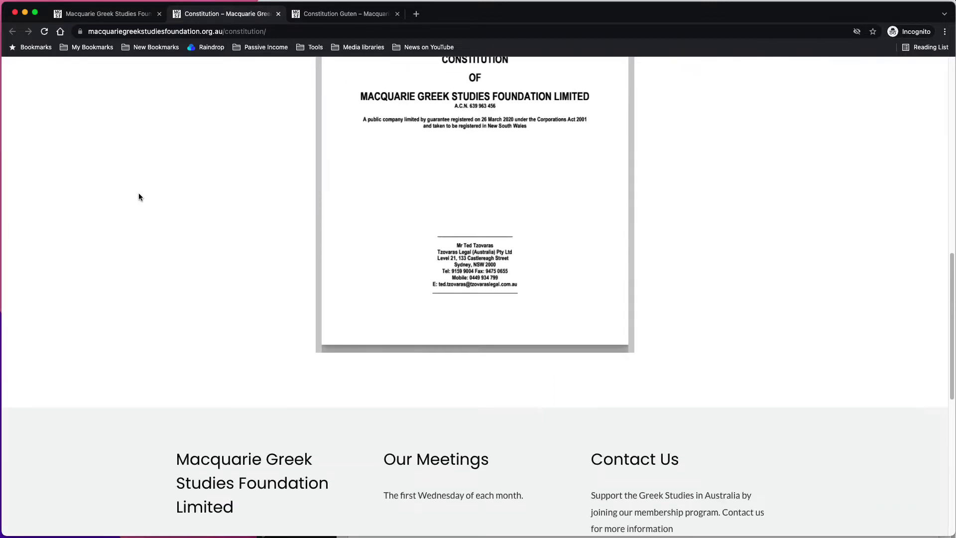
scroll(138, 194, "up", 3)
scroll(363, 181, "down", 15)
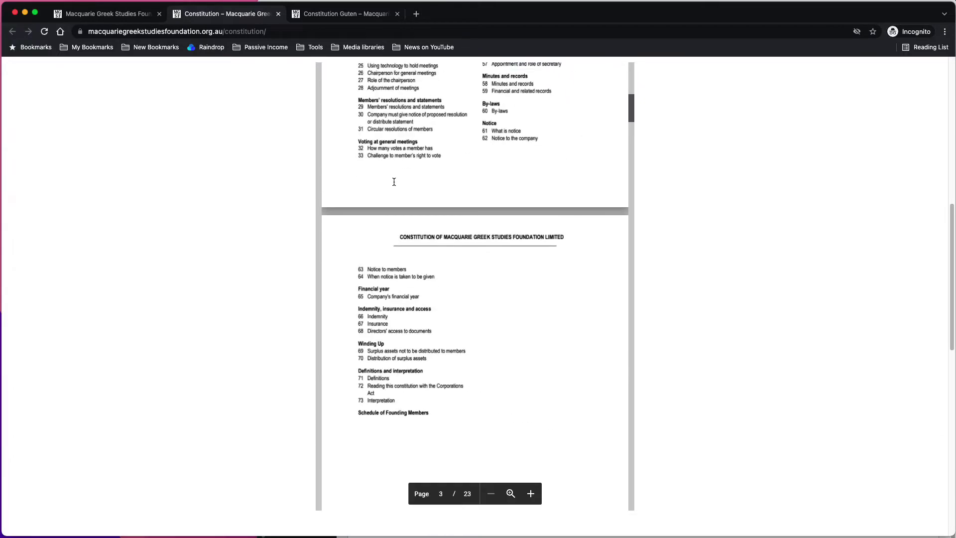
scroll(394, 182, "down", 10)
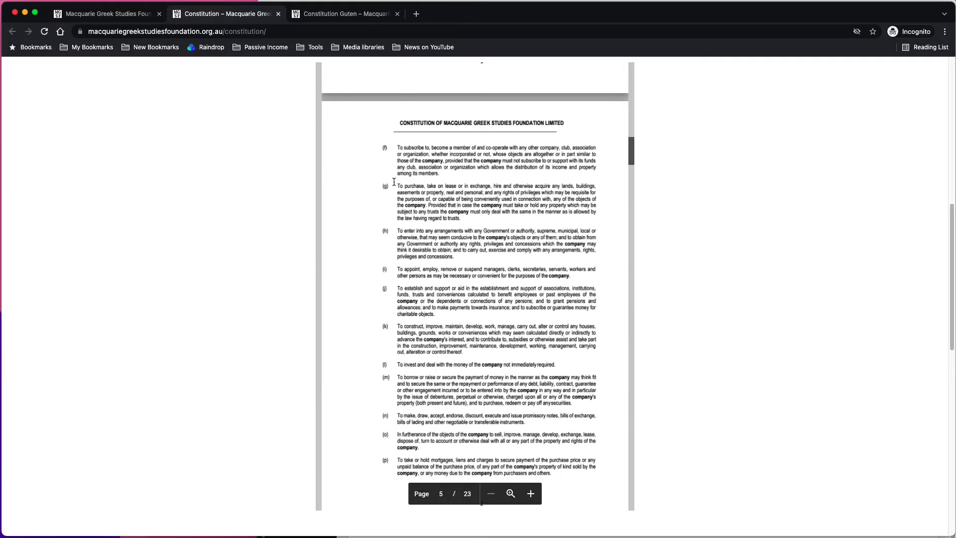
Scroll the Constitution Guten page's PDF viewer to page 2, the table of contents.
left_click(362, 17)
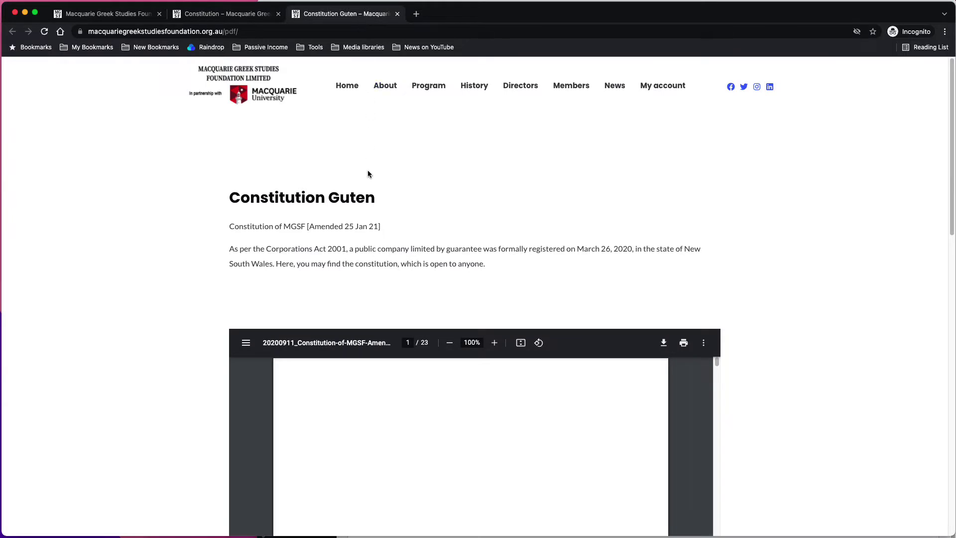
scroll(404, 279, "down", 3)
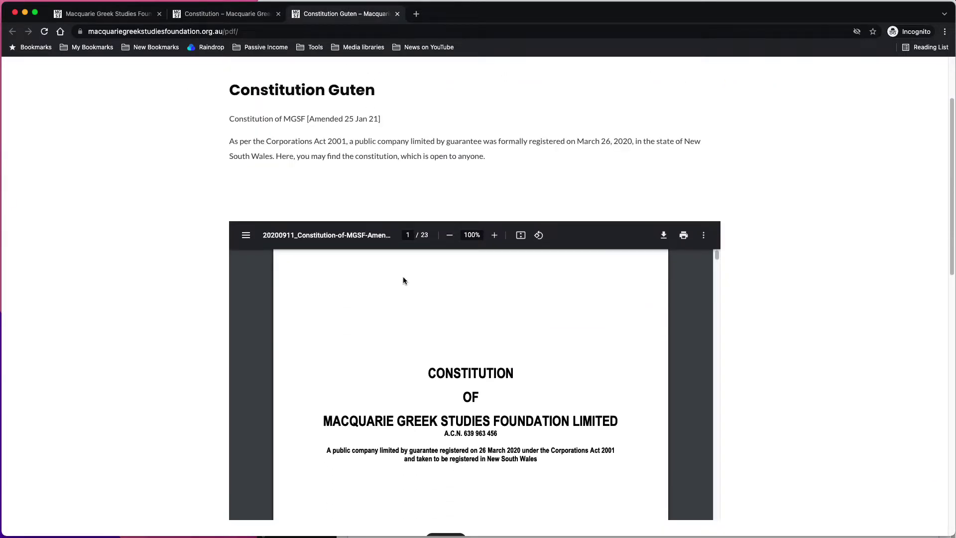
scroll(205, 346, "down", 2)
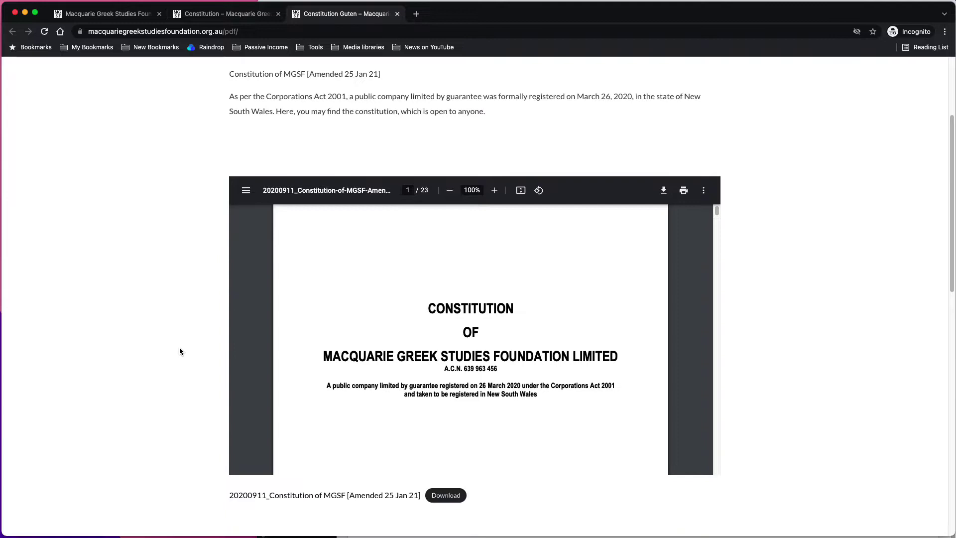
scroll(437, 317, "down", 10)
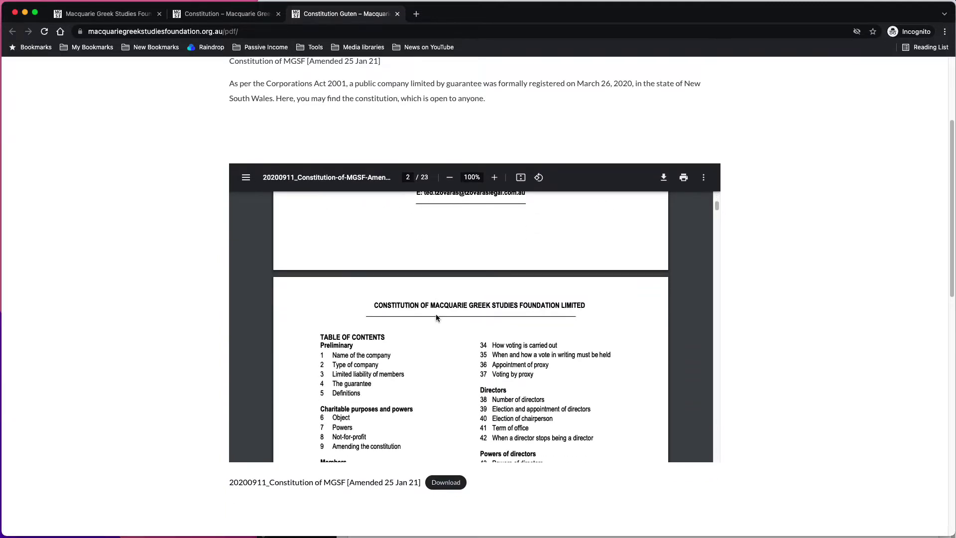
Go back to the homepage and open the News page from the menu.
left_click(140, 18)
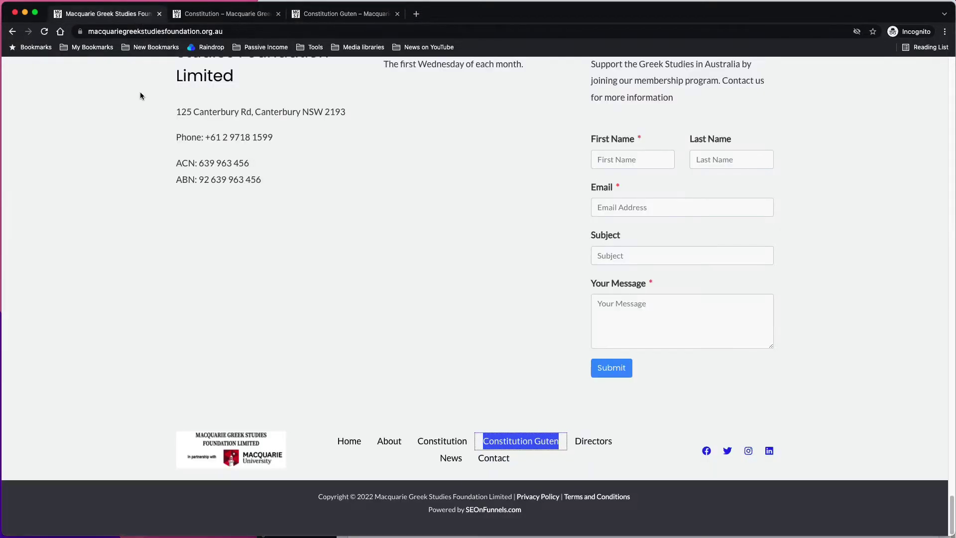
scroll(138, 114, "up", 20)
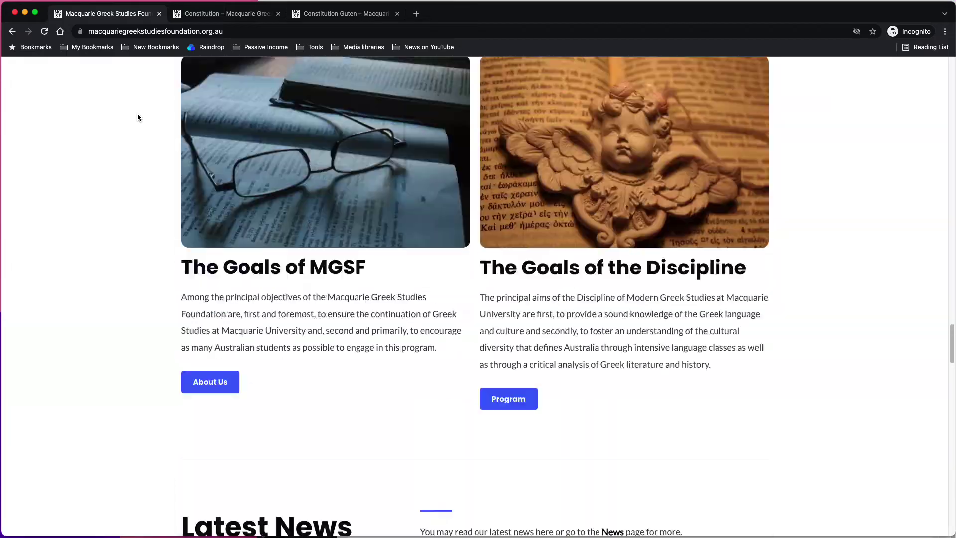
scroll(138, 117, "up", 20)
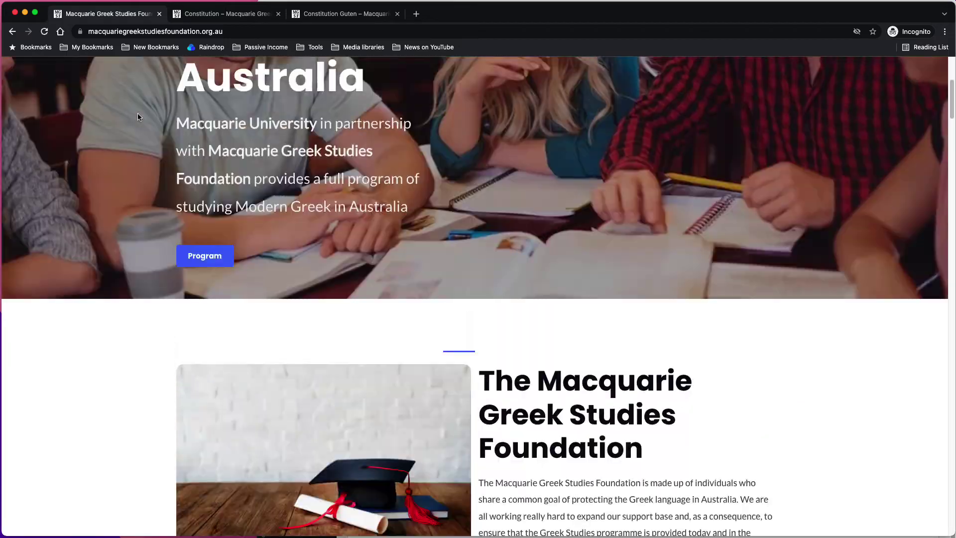
scroll(138, 117, "up", 5)
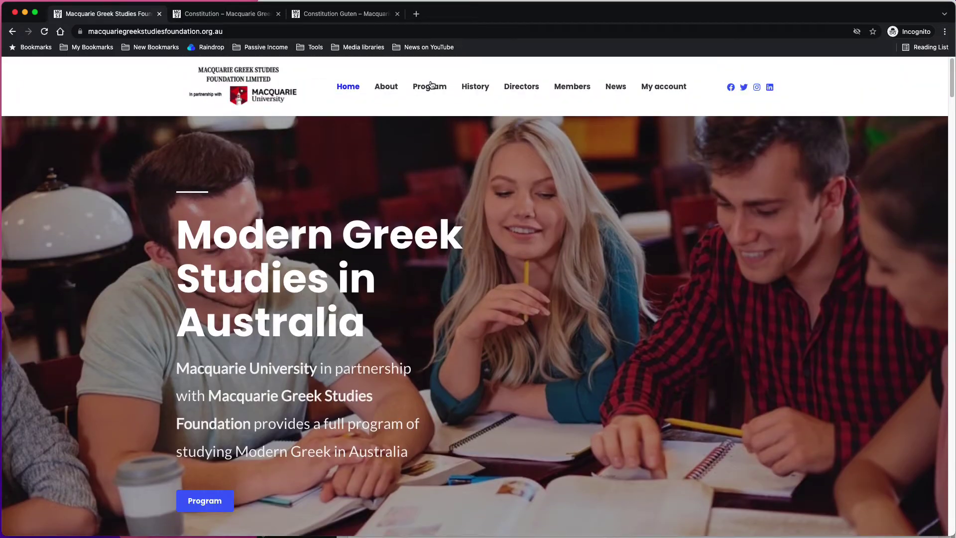
left_click(622, 91)
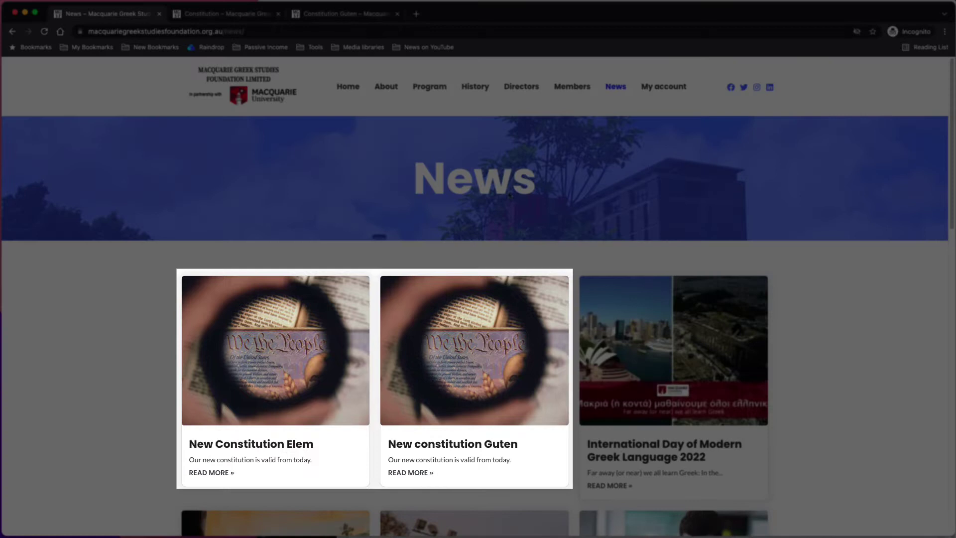
Open the New Constitution Elem and New constitution Guten posts in new tabs.
right_click(301, 447)
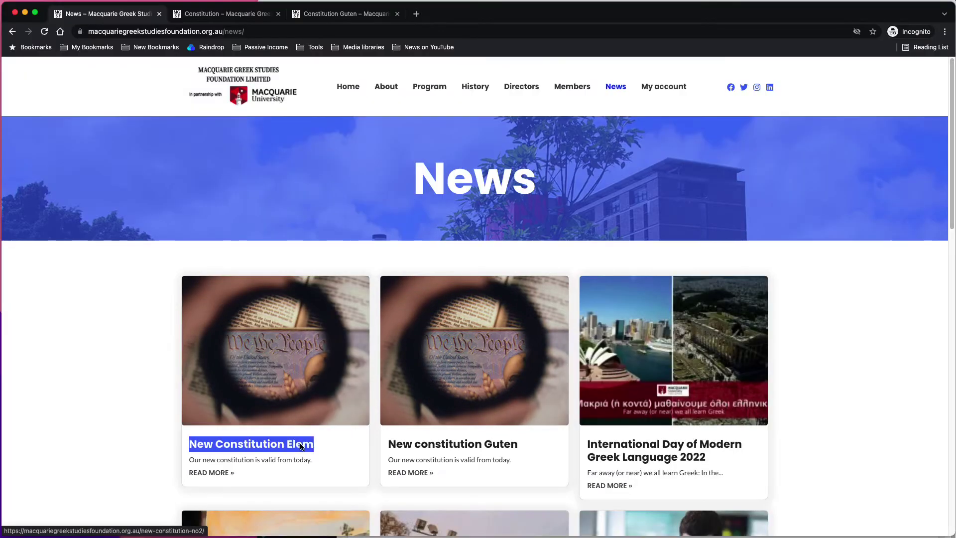
left_click(321, 450)
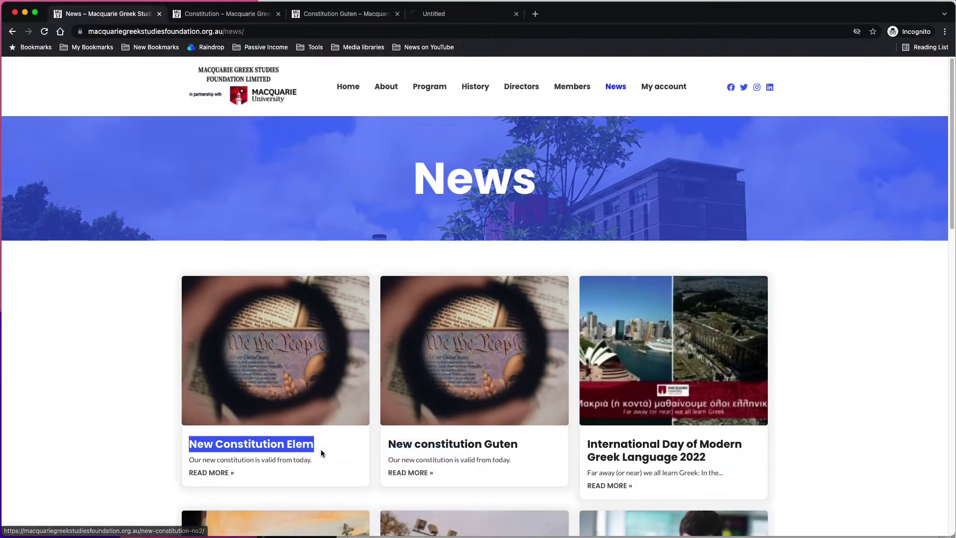
right_click(436, 446)
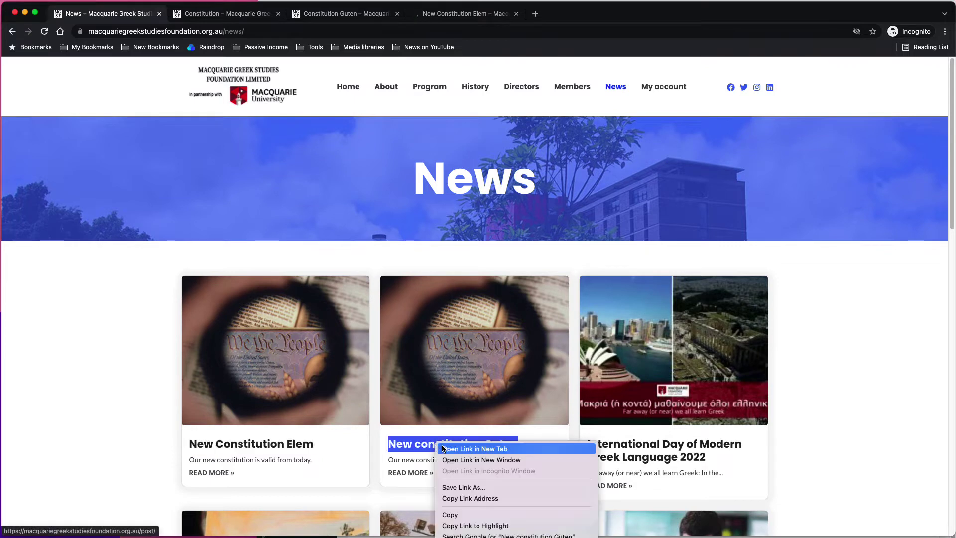
left_click(464, 450)
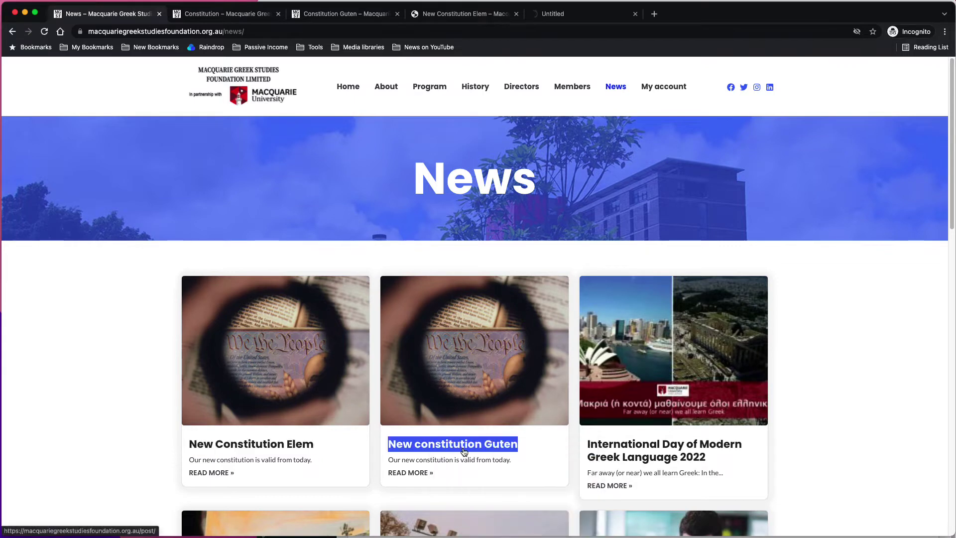
Scroll the New Constitution Elem post through its PDF, signup form and Related News, then back up.
left_click(500, 15)
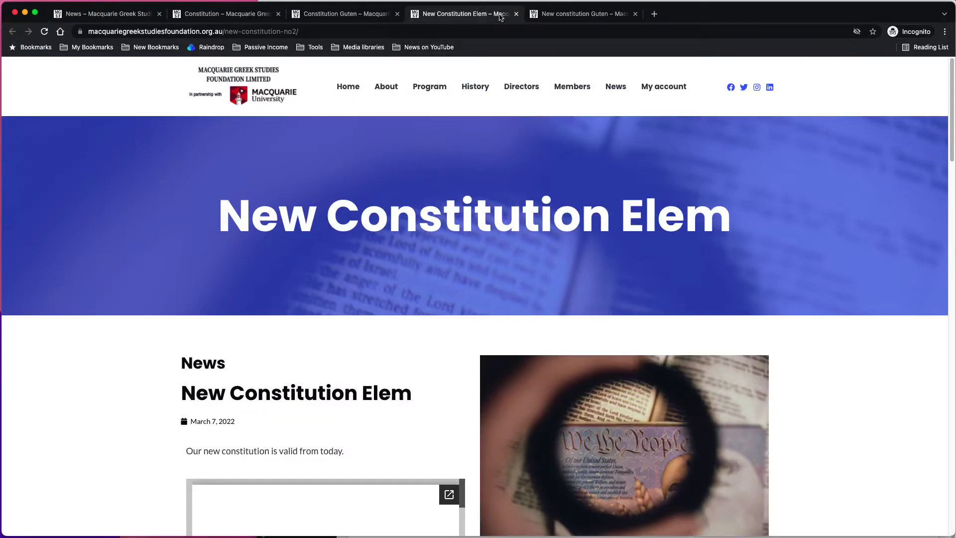
scroll(144, 279, "down", 5)
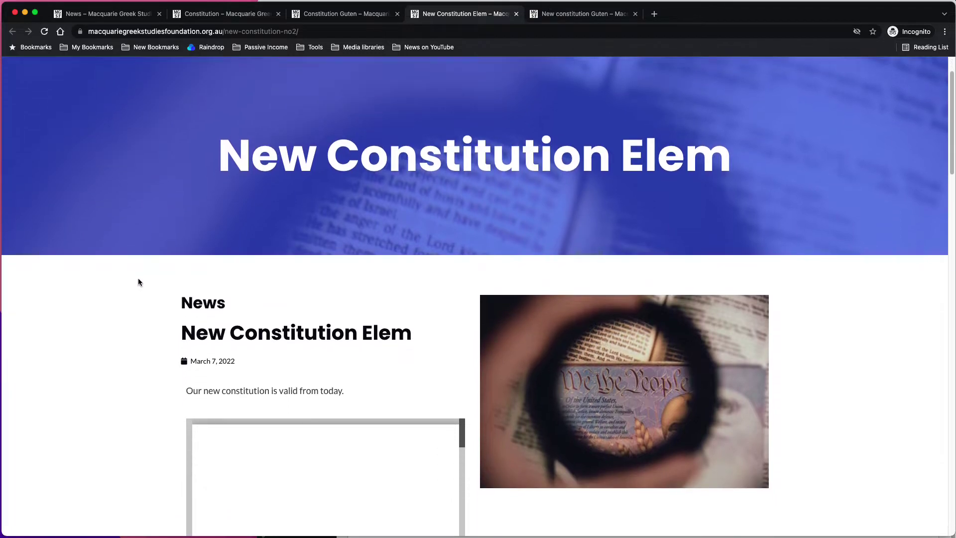
scroll(138, 282, "down", 5)
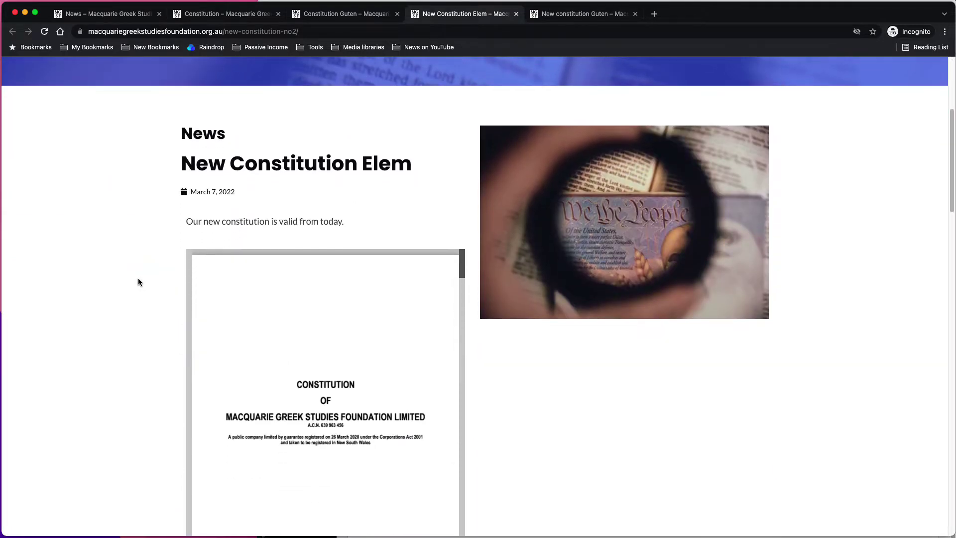
scroll(138, 282, "down", 6)
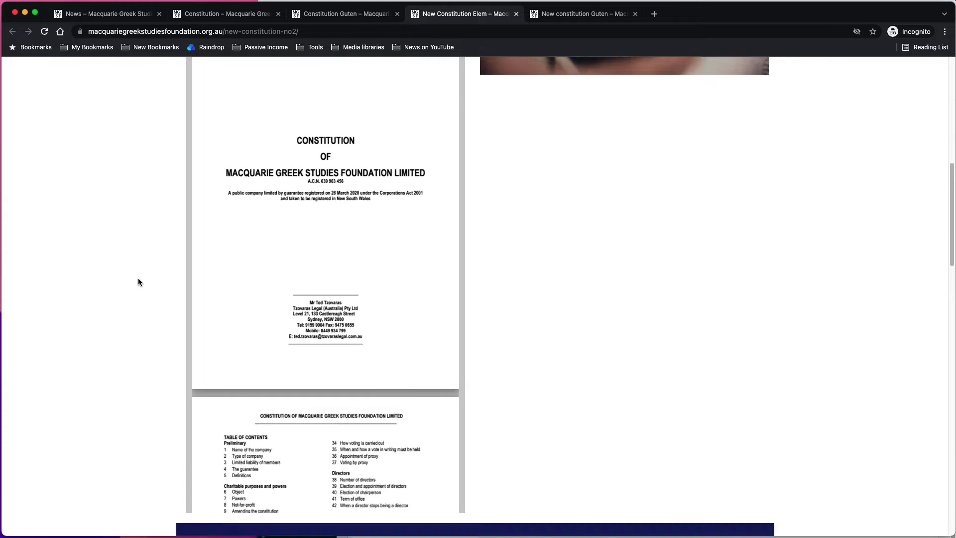
scroll(139, 282, "down", 8)
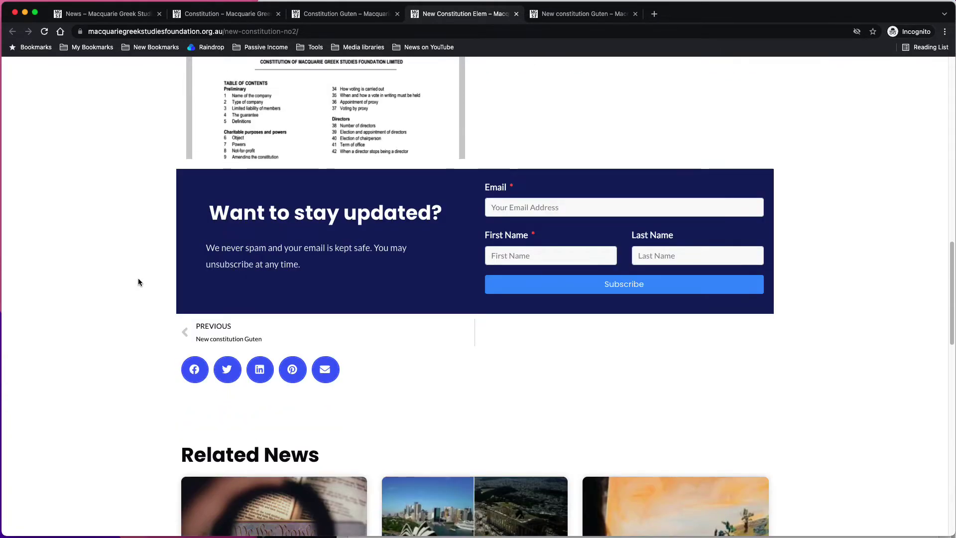
scroll(139, 282, "down", 4)
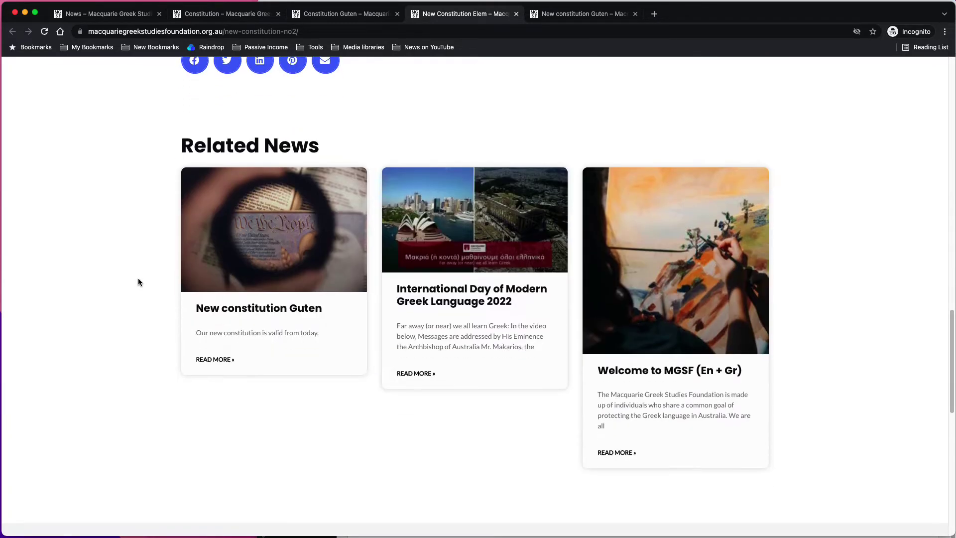
scroll(138, 282, "up", 13)
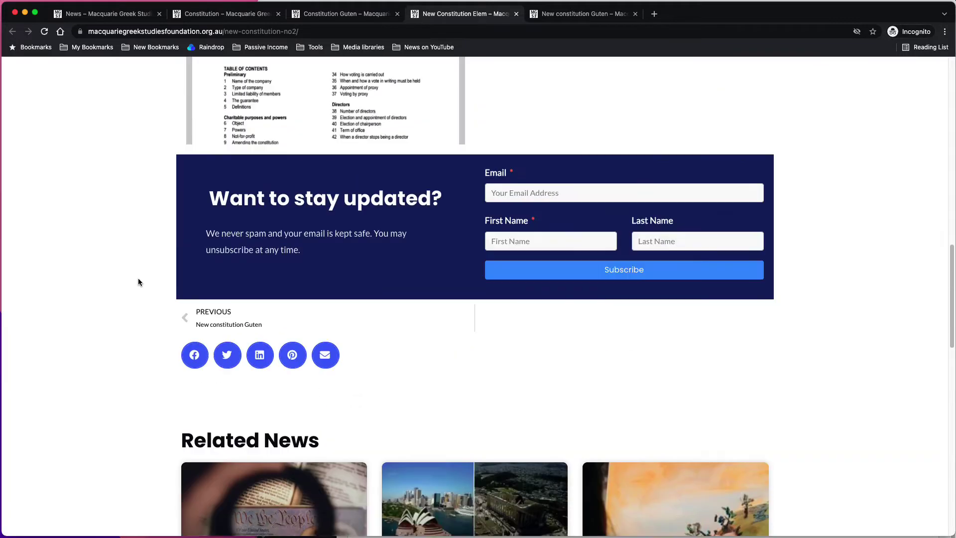
scroll(139, 281, "up", 9)
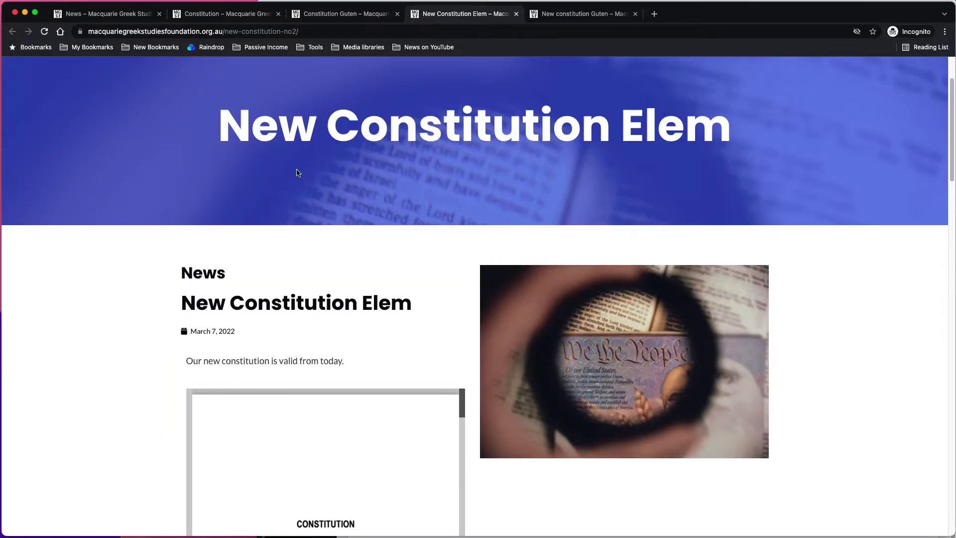
scroll(299, 172, "up", 1)
scroll(391, 124, "up", 1)
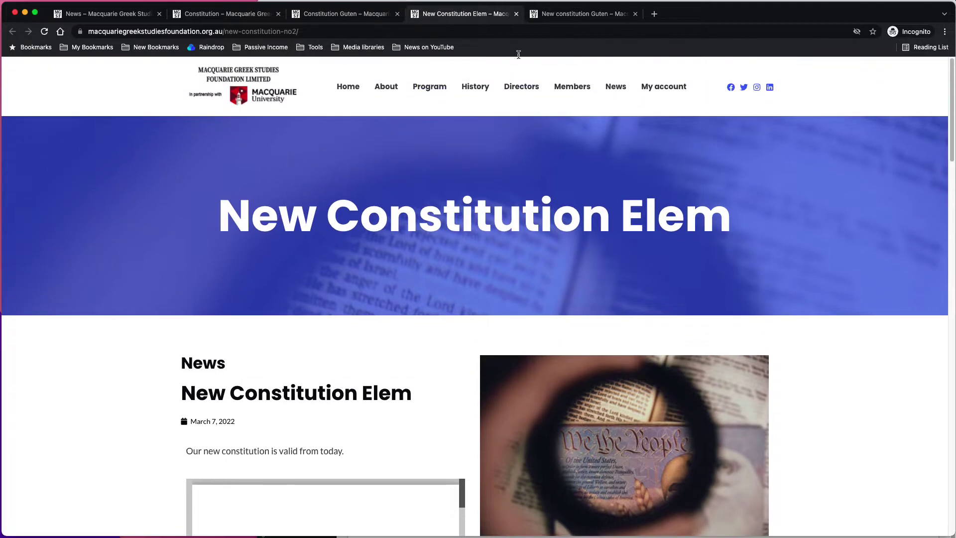
Scroll the New constitution Guten post's PDF viewer to page 3.
left_click(575, 15)
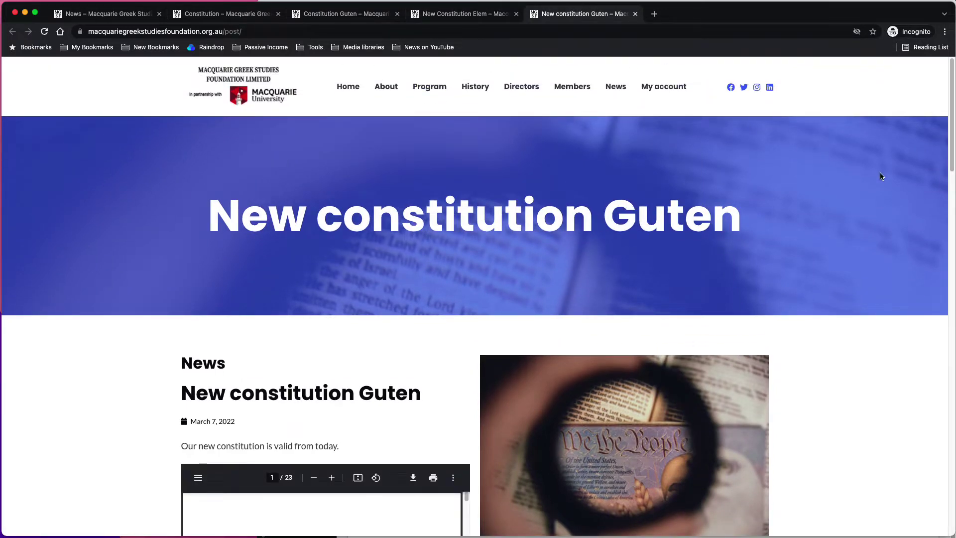
scroll(881, 176, "down", 5)
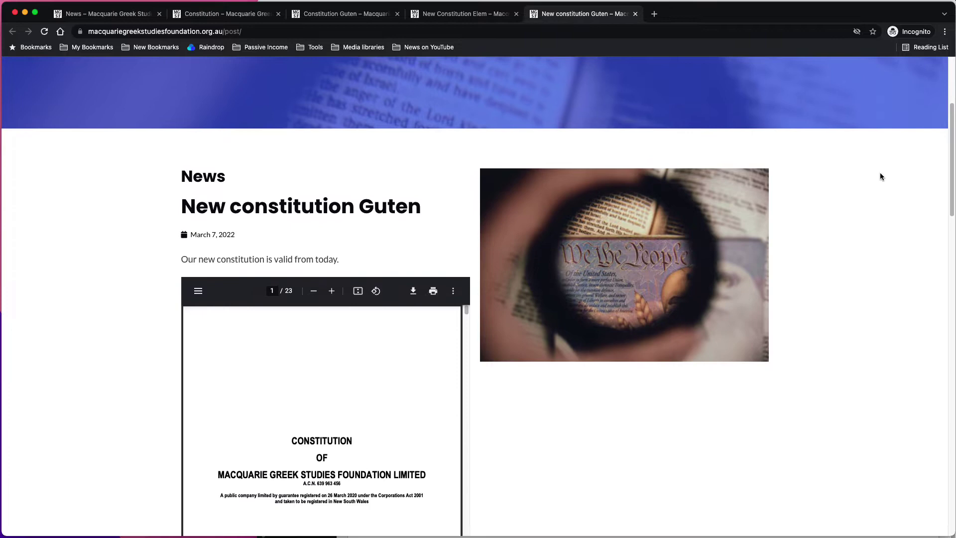
scroll(881, 176, "down", 3)
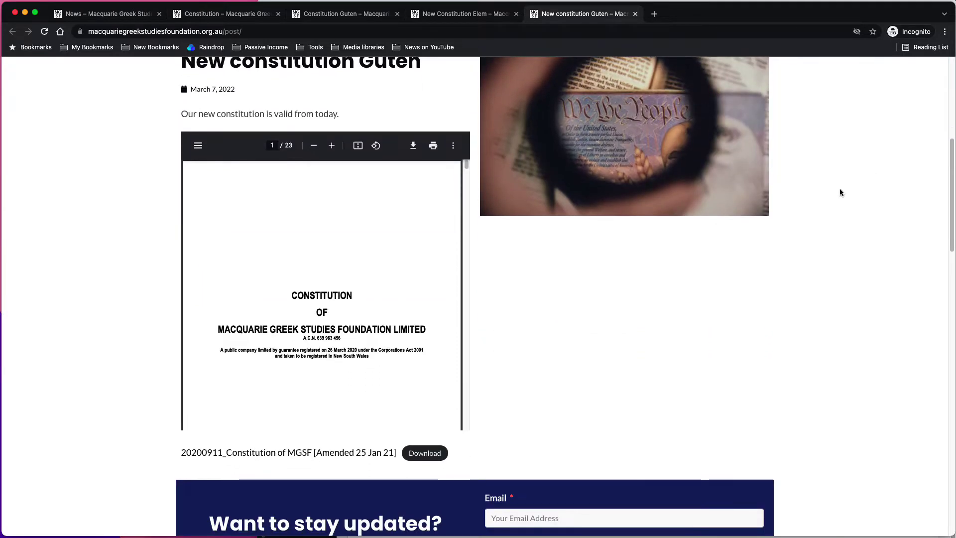
scroll(419, 285, "down", 10)
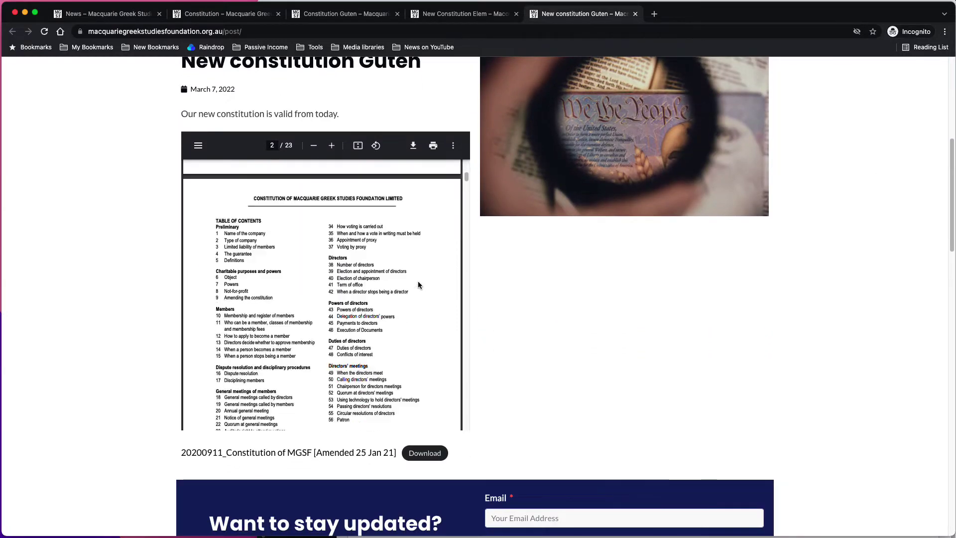
scroll(418, 285, "down", 8)
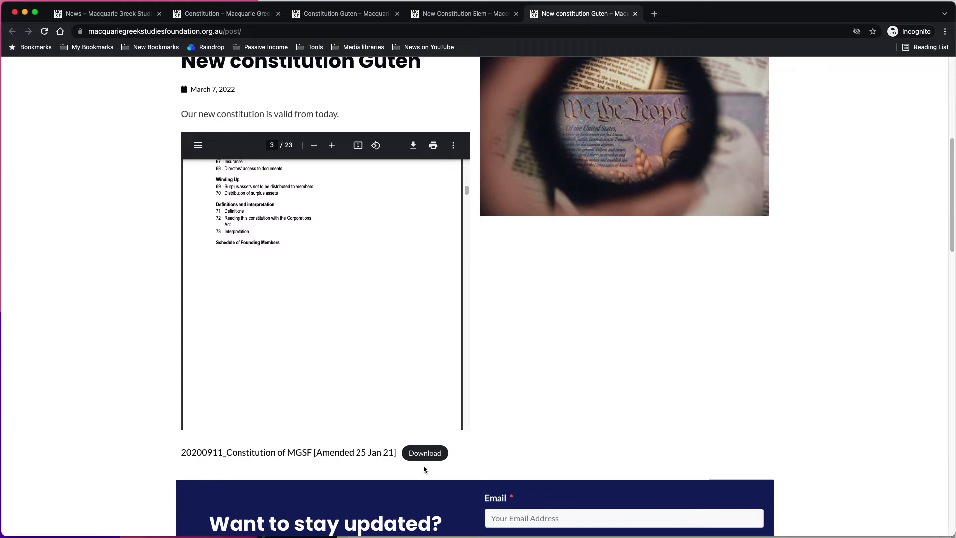
scroll(608, 444, "down", 12)
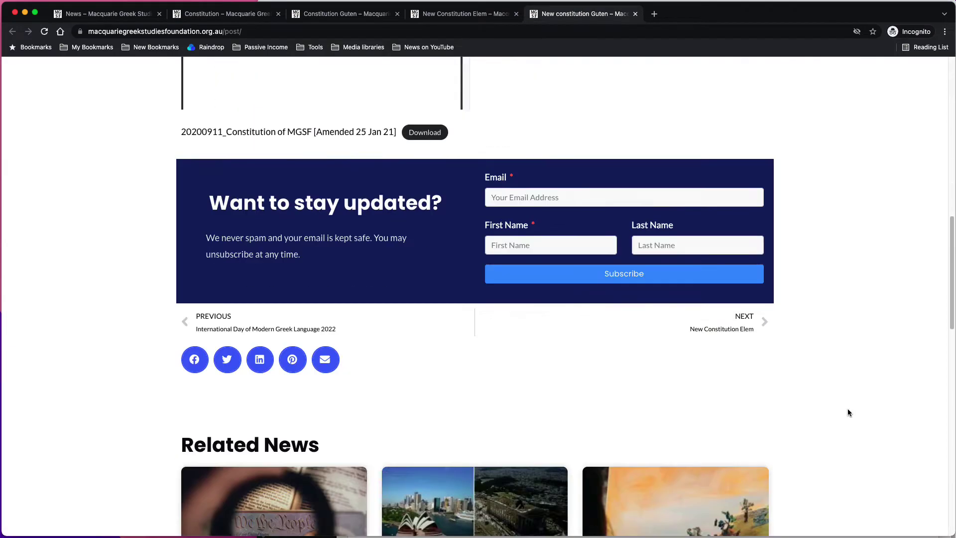
scroll(848, 412, "down", 5)
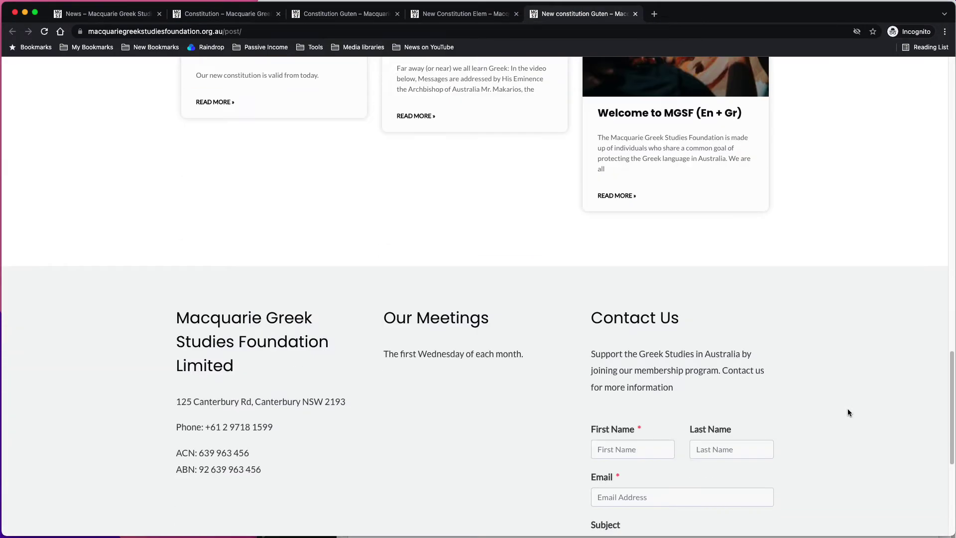
Switch to the WordPress admin Pages list window.
scroll(848, 413, "up", 12)
scroll(848, 412, "up", 13)
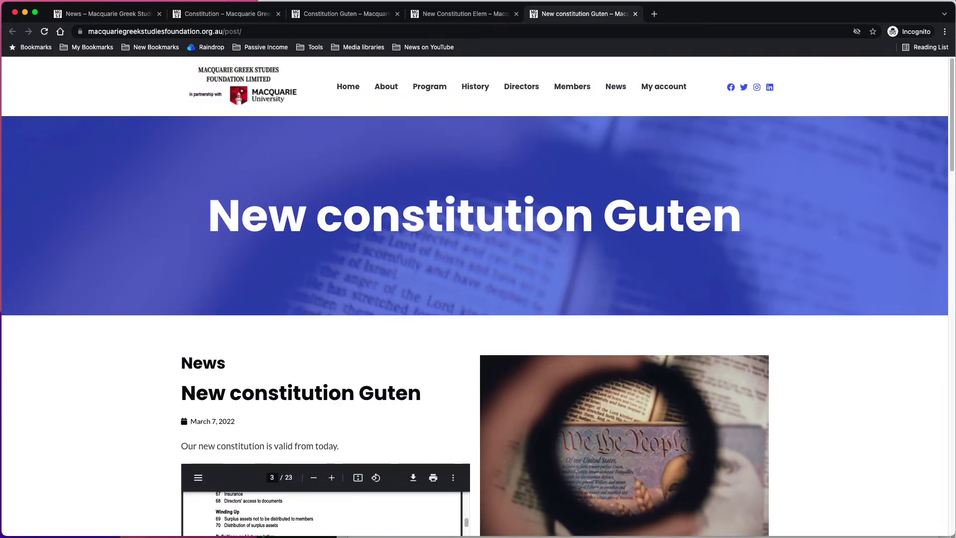
key("super+Tab")
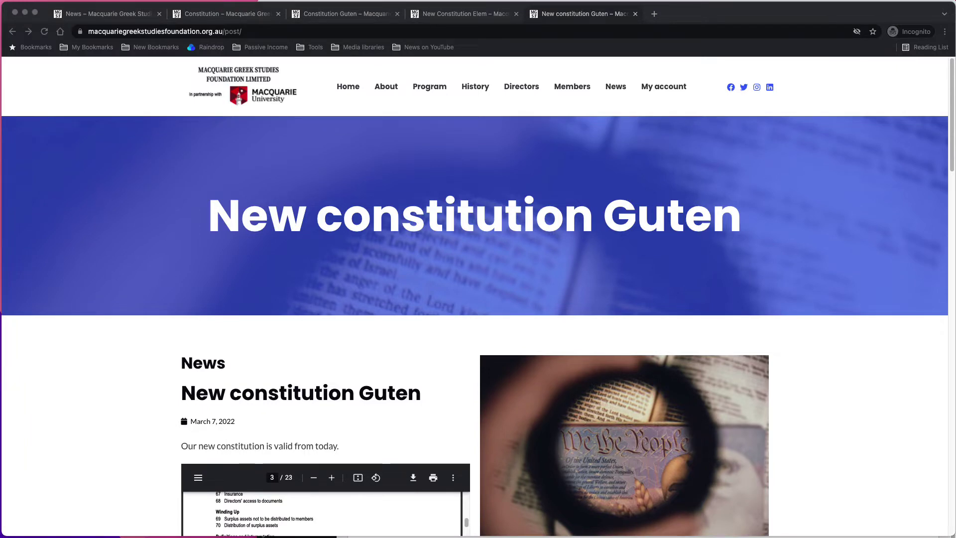
key("super+grave")
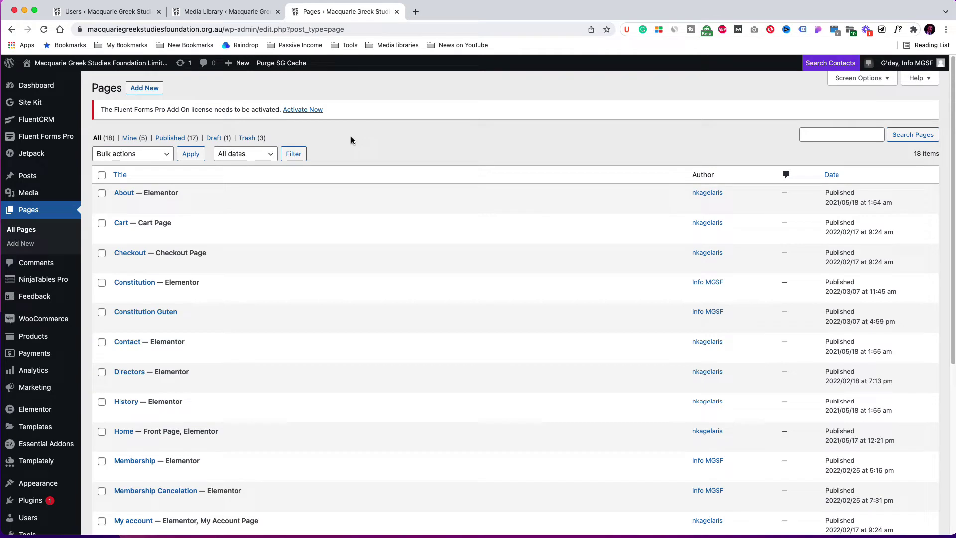
Start a new page titled Constitution Guten with the line 'Constitution of MGSF [Amended 25 Jan 21]'.
left_click(151, 89)
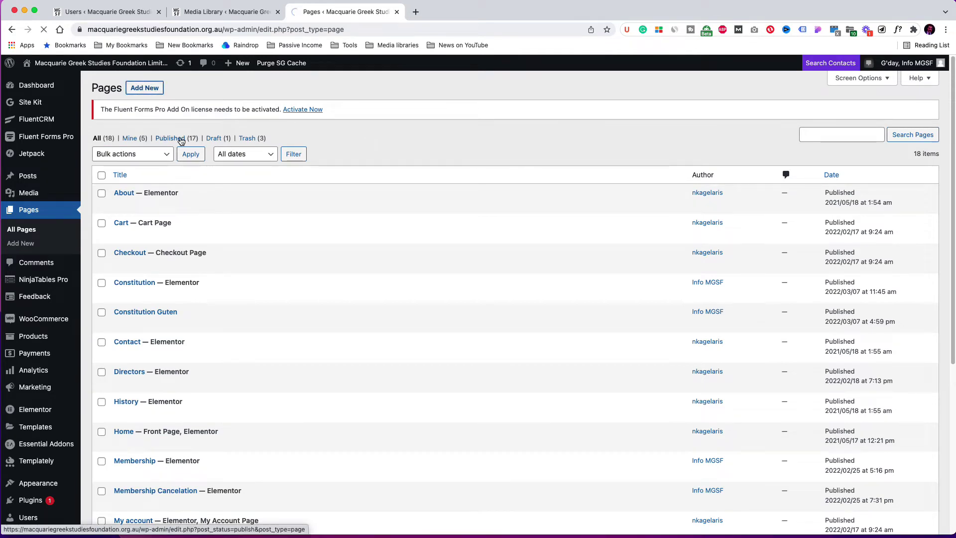
type("Constitution Guten")
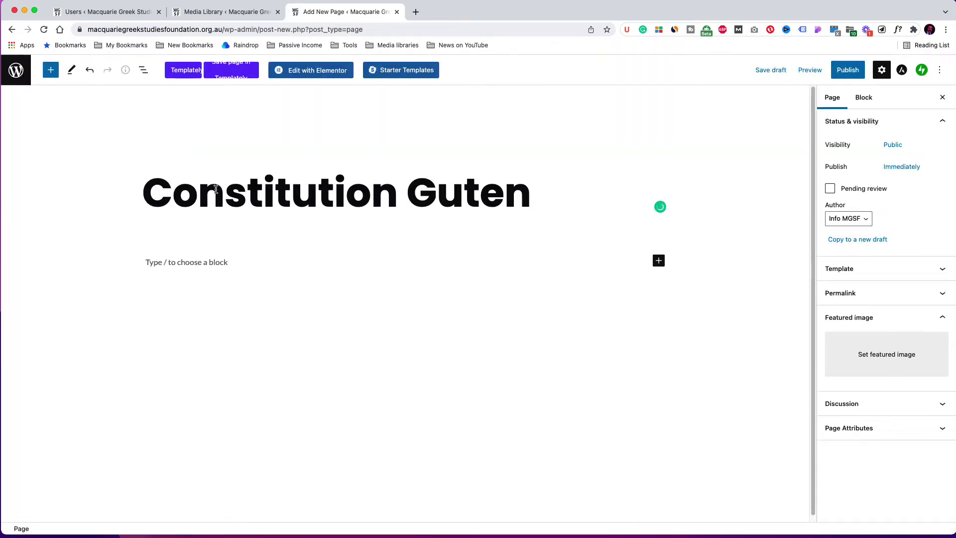
left_click(220, 262)
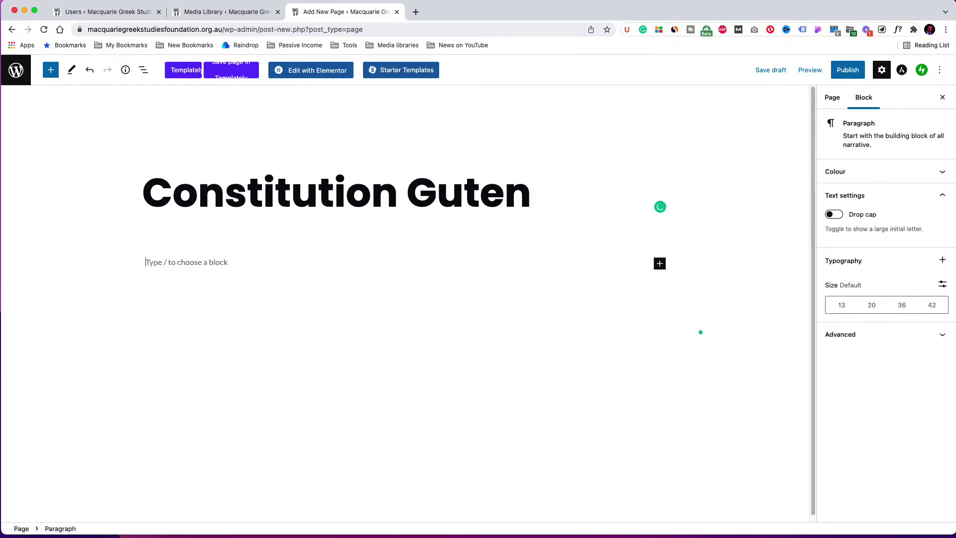
key("super+Tab")
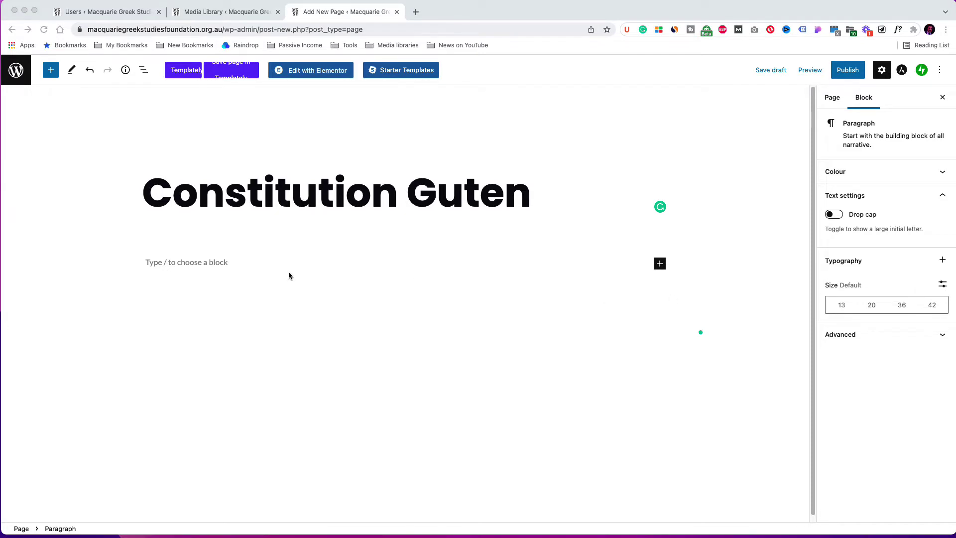
left_click(216, 261)
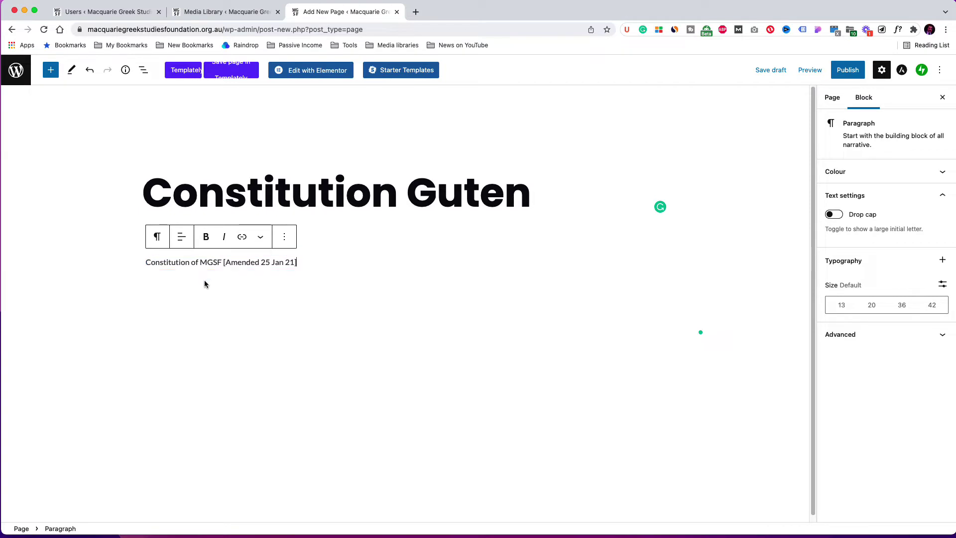
Paste the intro paragraph about the 2020 Corporations Act registration below that line.
left_click(204, 284)
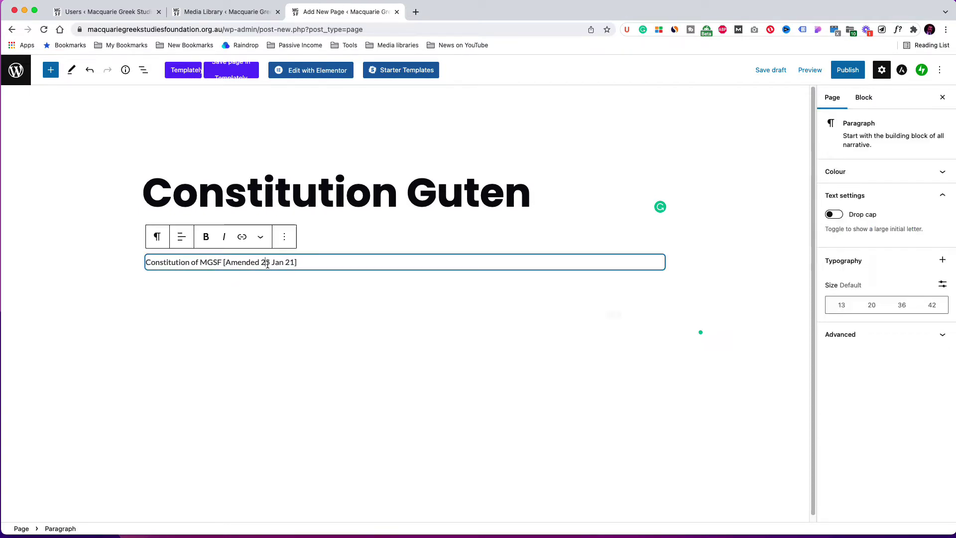
left_click(322, 260)
key("Return")
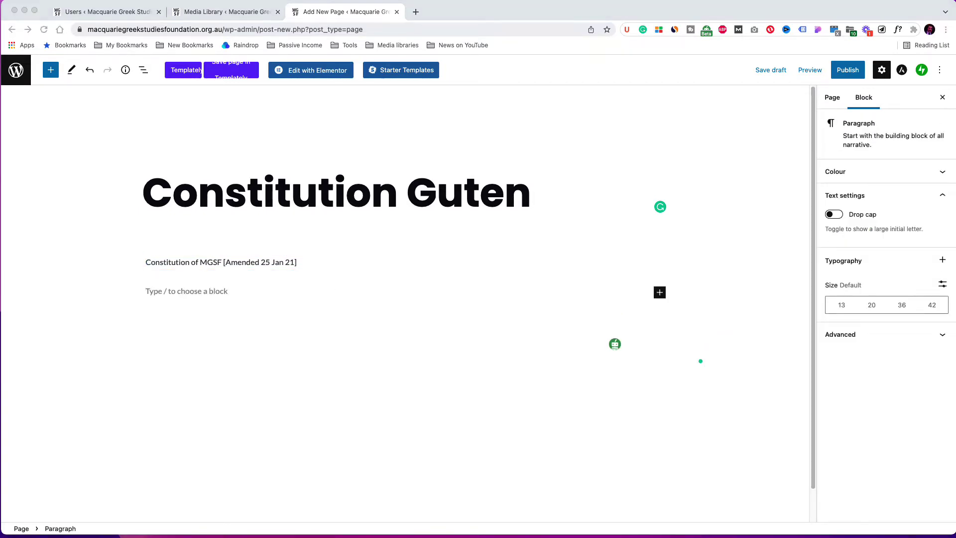
key("super+Tab")
type("As per the Corporations Act 2001, a public company limited by guarantee was formally registered on March 26, 2020, in the state of New South Wales. Here, you may find the constitution, which is open to anyone.")
key("Return")
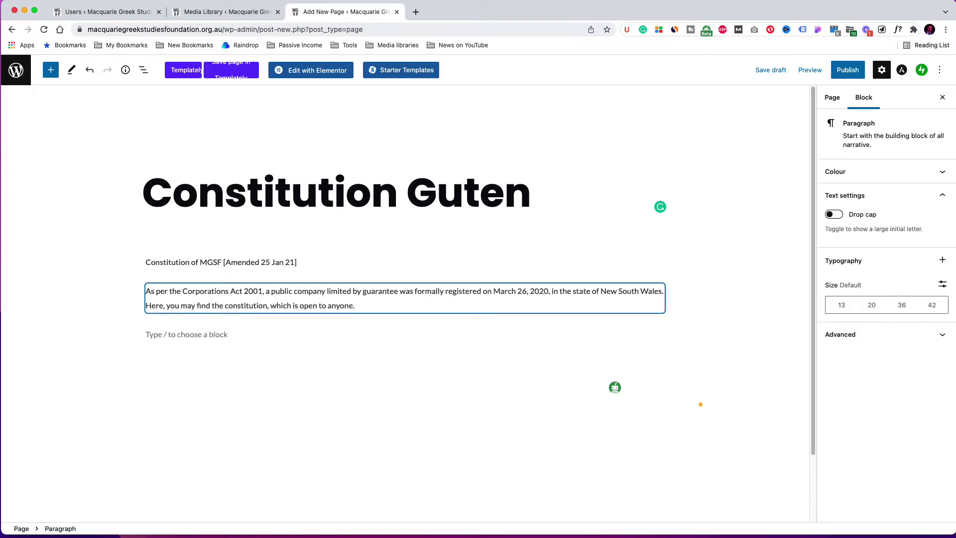
type("/")
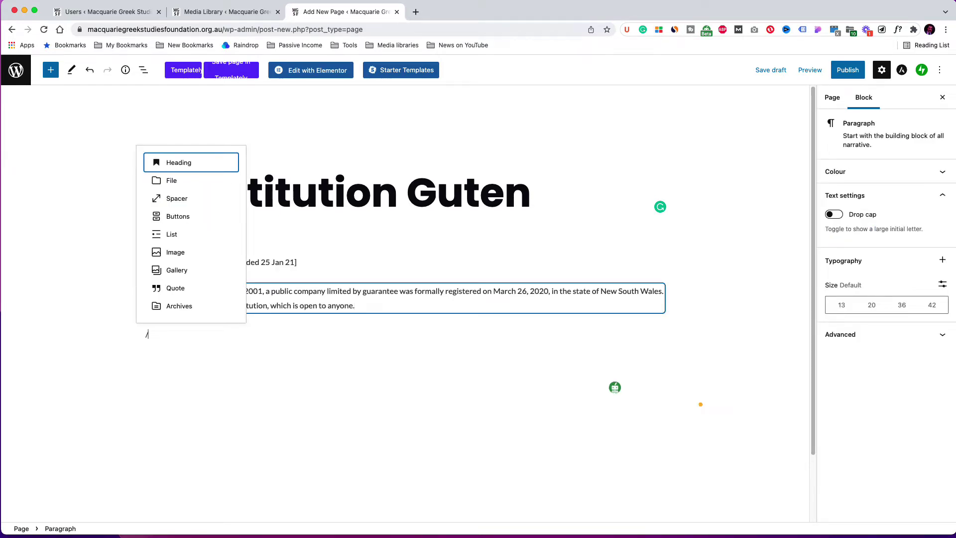
Insert a File block embedding the amended constitution PDF chosen from the Media Library.
left_click(190, 180)
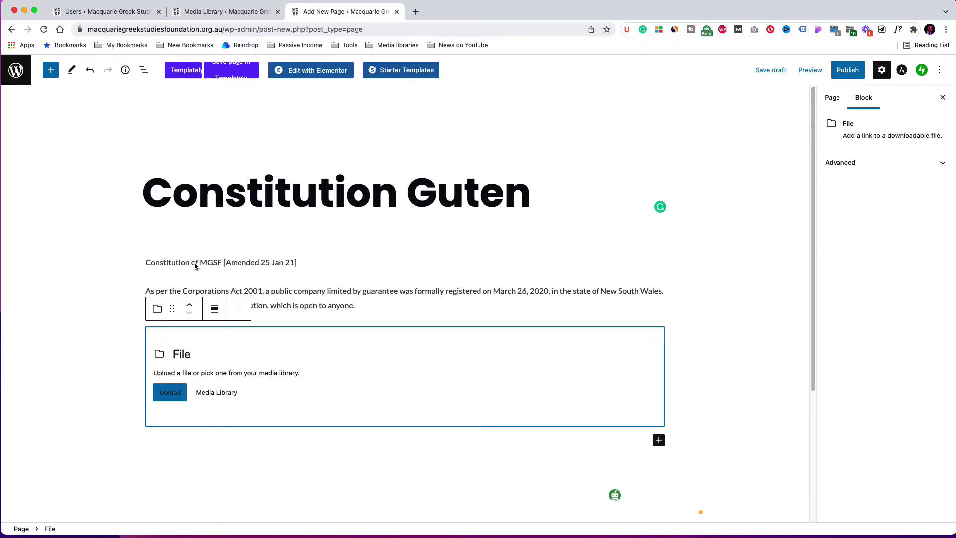
left_click(214, 392)
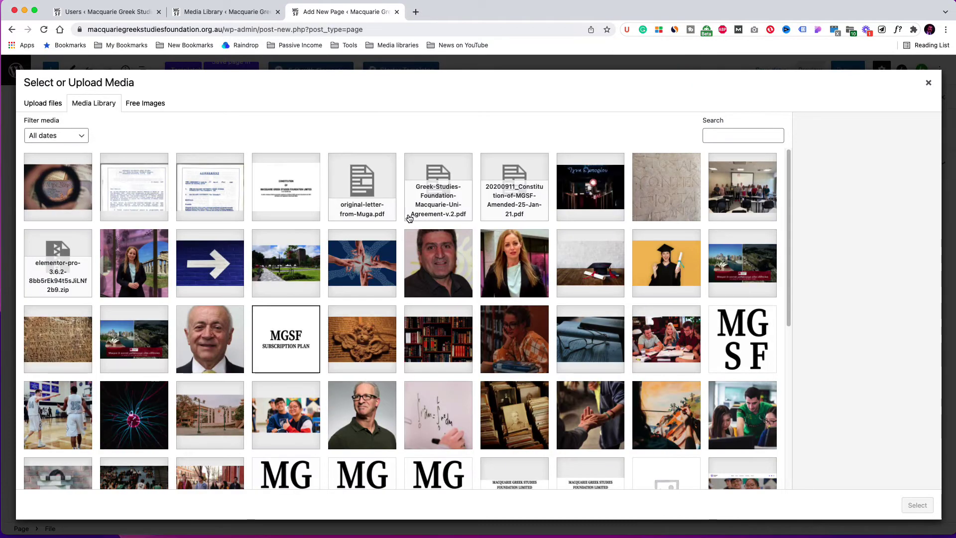
left_click(480, 177)
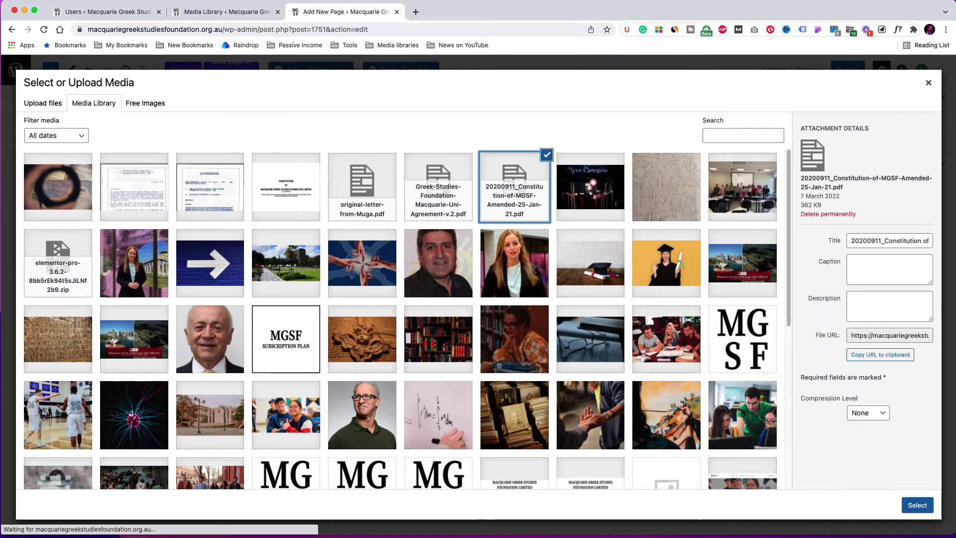
left_click(922, 506)
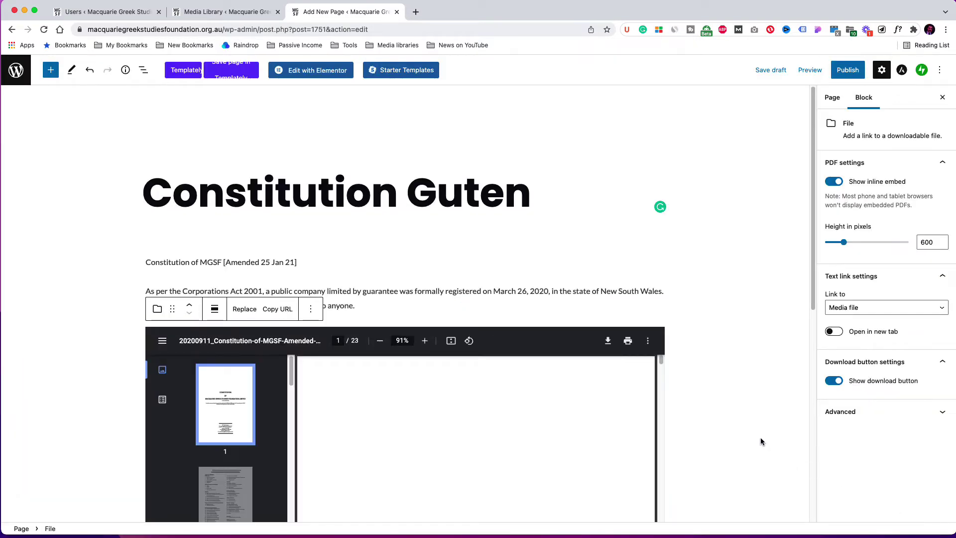
scroll(683, 394, "down", 3)
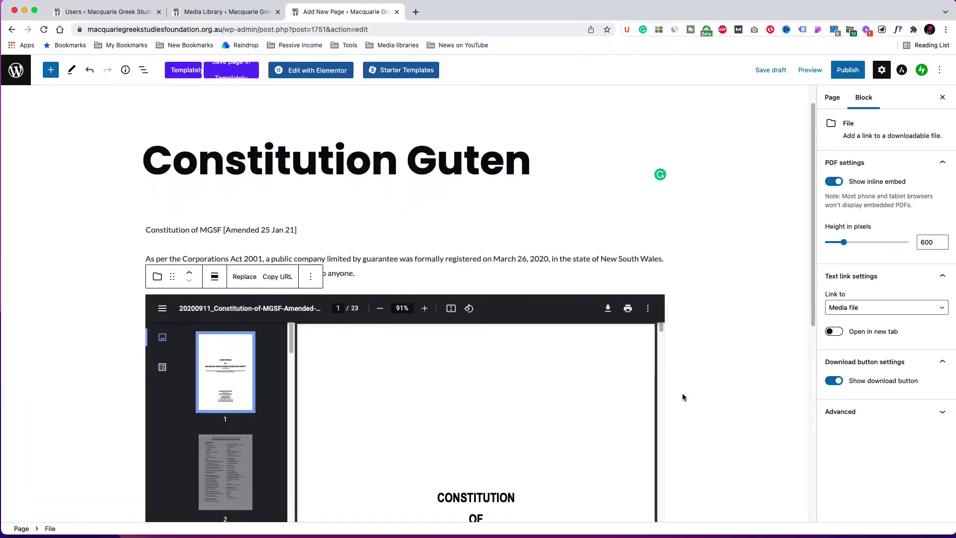
scroll(682, 397, "down", 5)
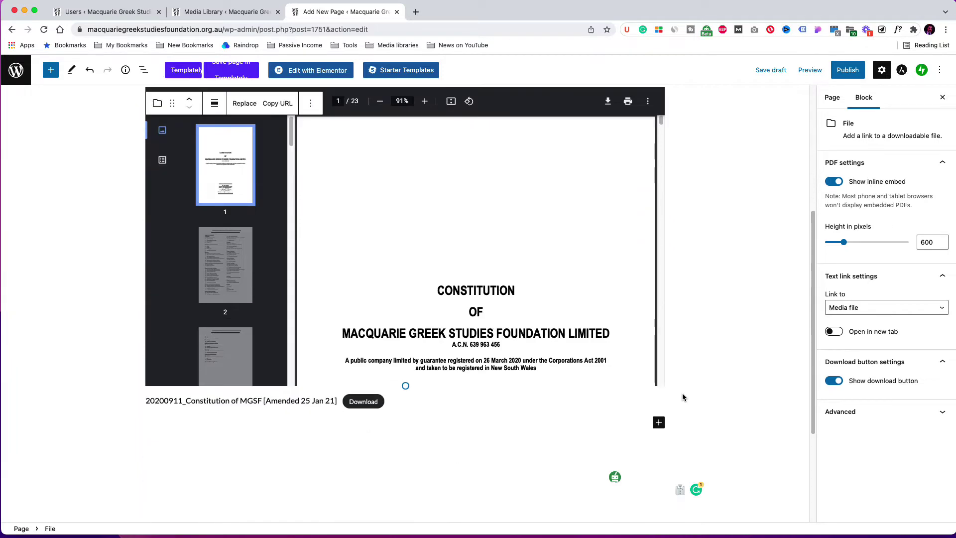
scroll(682, 396, "up", 6)
Publish the Constitution Guten page and view it live on the site.
left_click(847, 70)
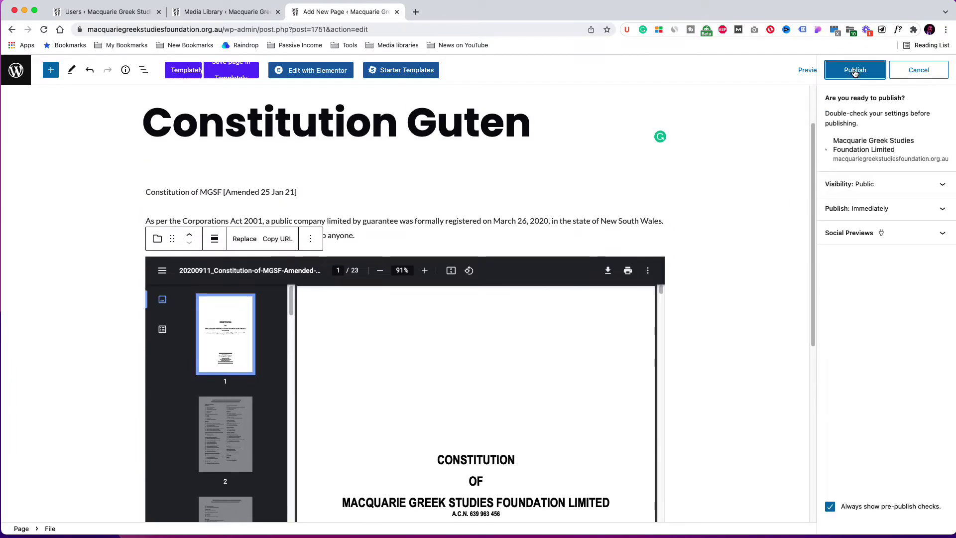
left_click(856, 71)
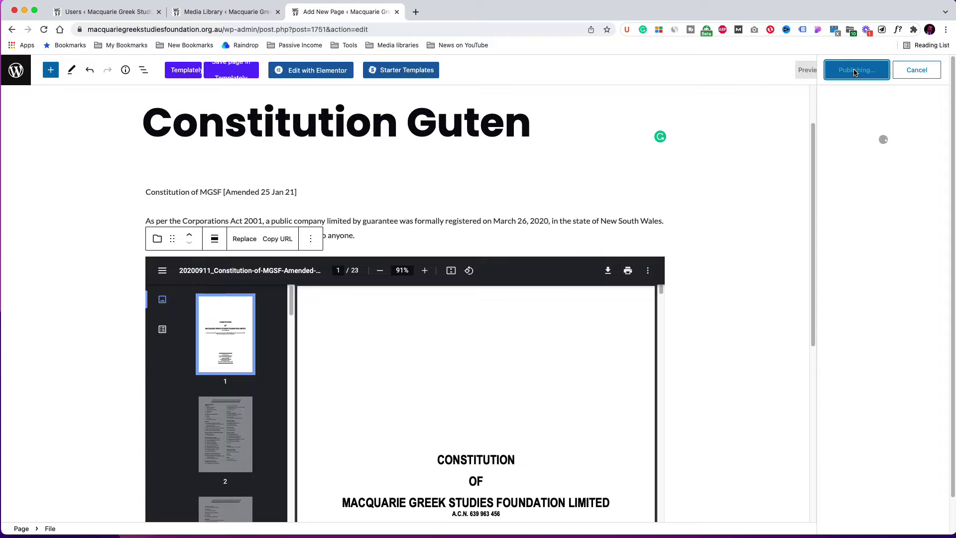
left_click(860, 182)
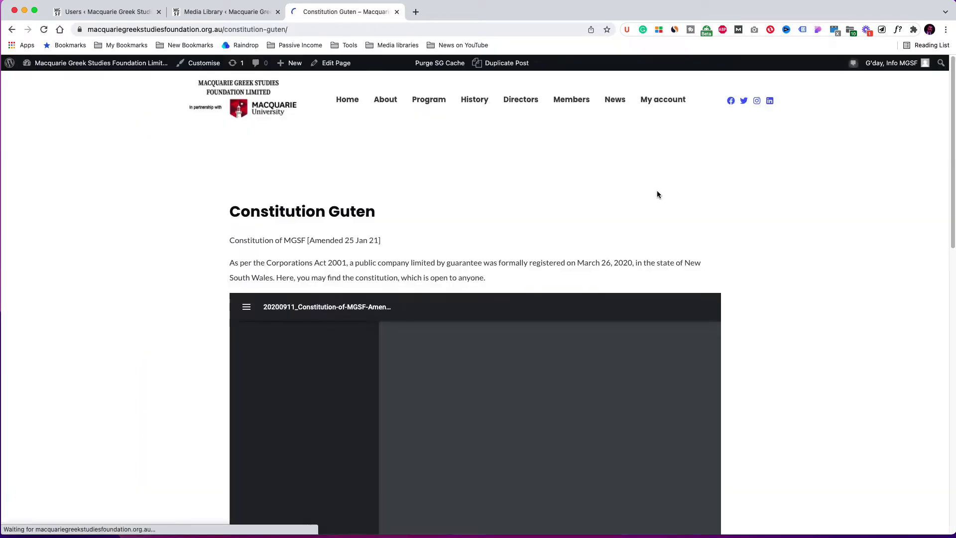
scroll(758, 142, "down", 5)
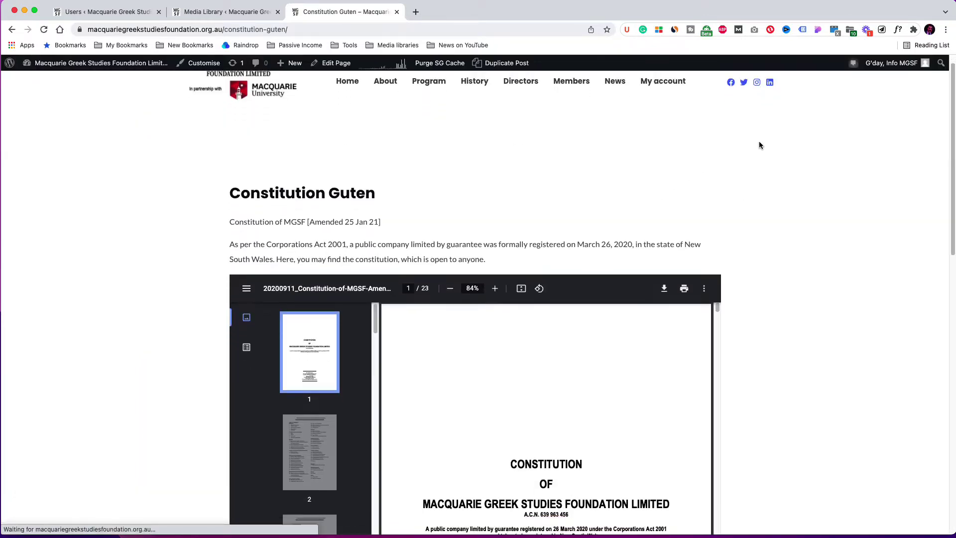
scroll(759, 145, "up", 2)
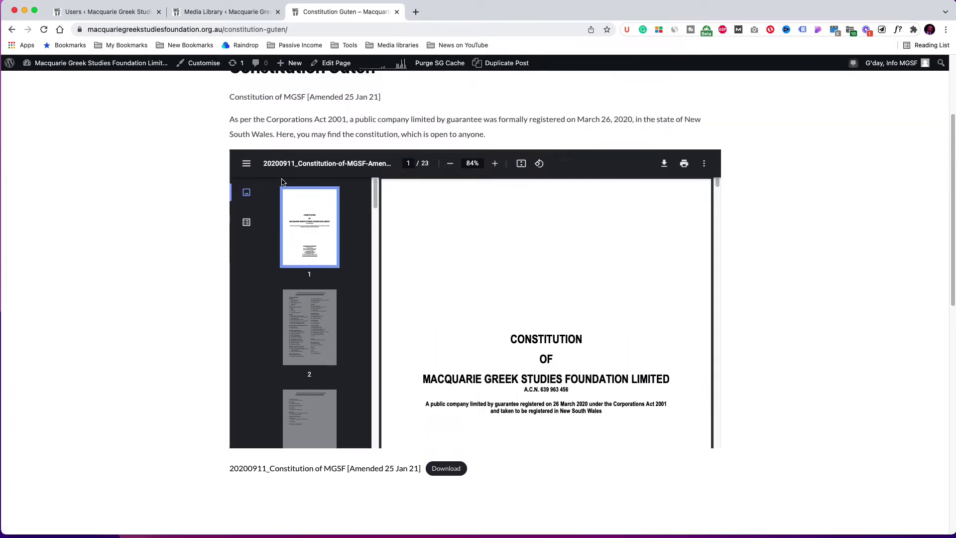
Hide the PDF thumbnail sidebar and download the constitution PDF.
left_click(246, 166)
scroll(378, 309, "down", 3)
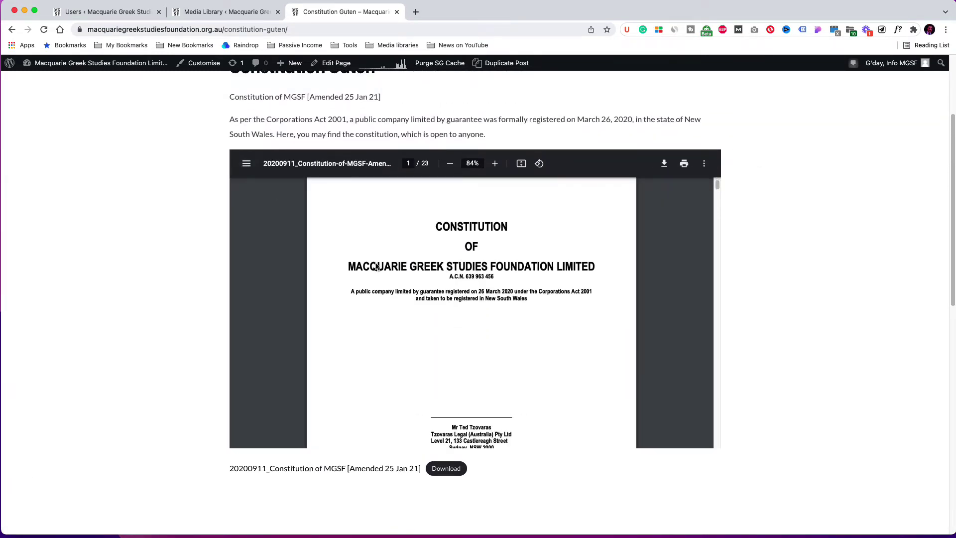
left_click(446, 469)
left_click(948, 520)
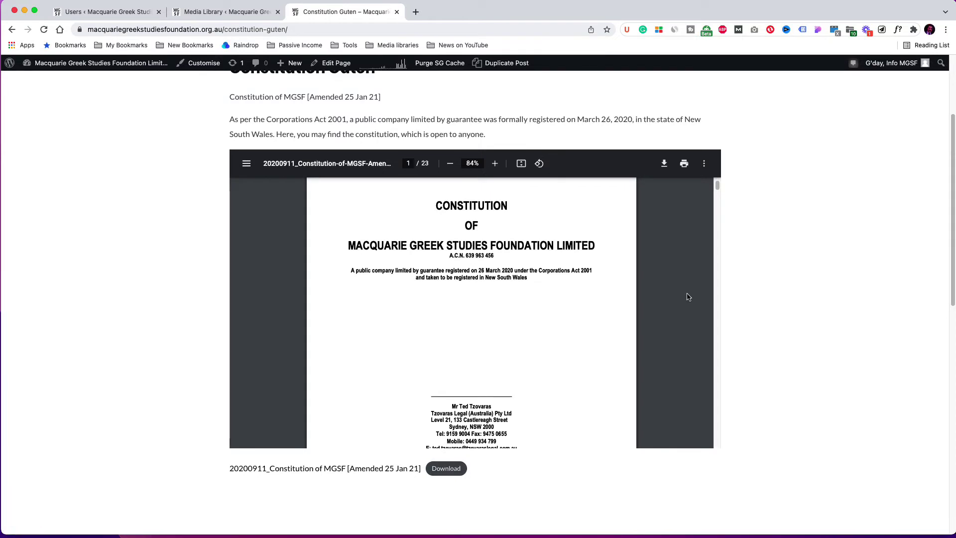
scroll(688, 295, "up", 1)
Jump to PDF pages 2 and 3 via thumbnails and zoom in to 125%.
left_click(246, 217)
left_click(309, 317)
left_click(316, 394)
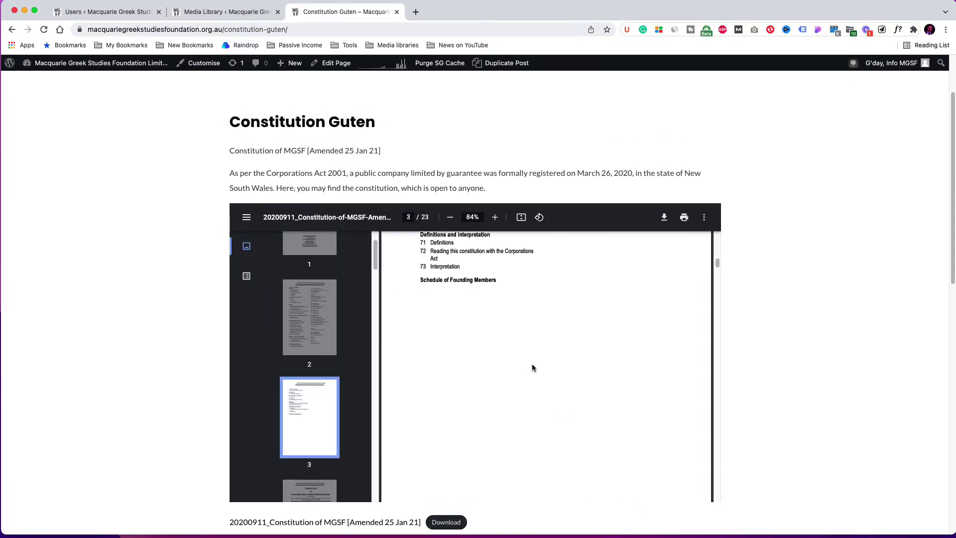
left_click(496, 218)
left_click(495, 218)
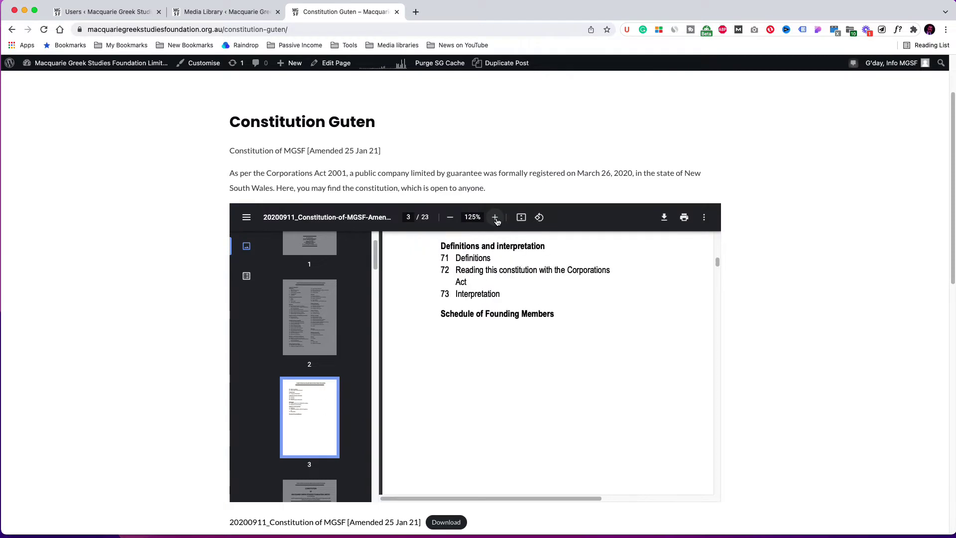
left_click(252, 225)
Rotate the PDF page by quarter turns until it is back upright.
scroll(394, 273, "down", 5)
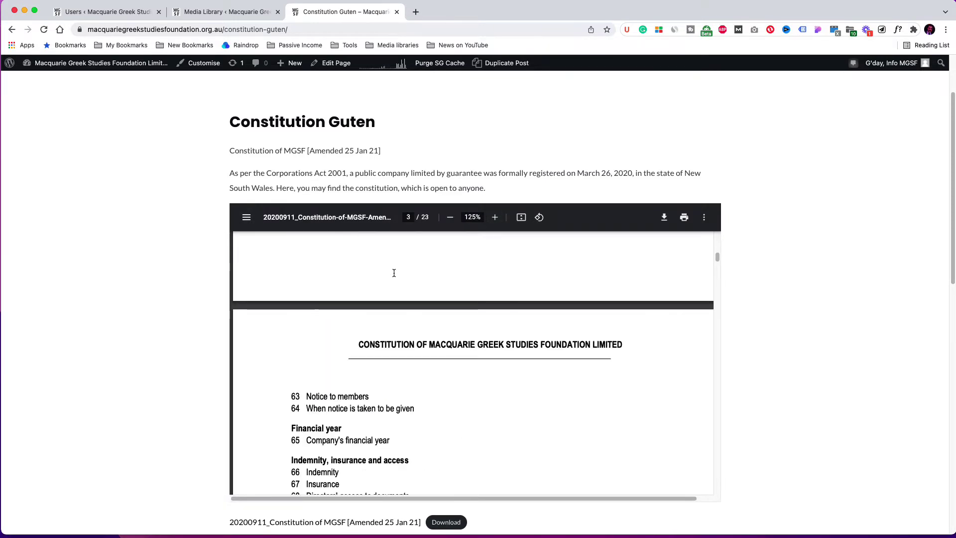
scroll(394, 273, "up", 10)
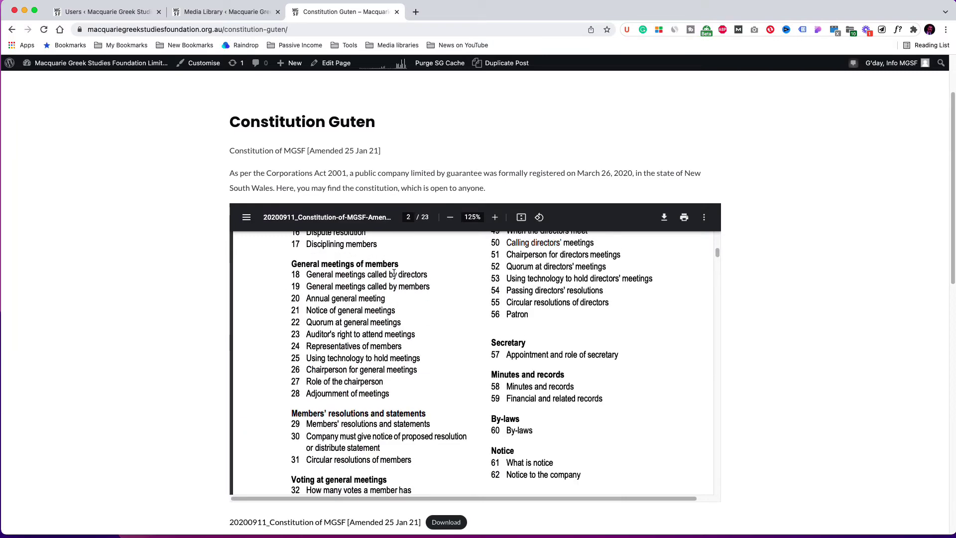
scroll(394, 274, "up", 6)
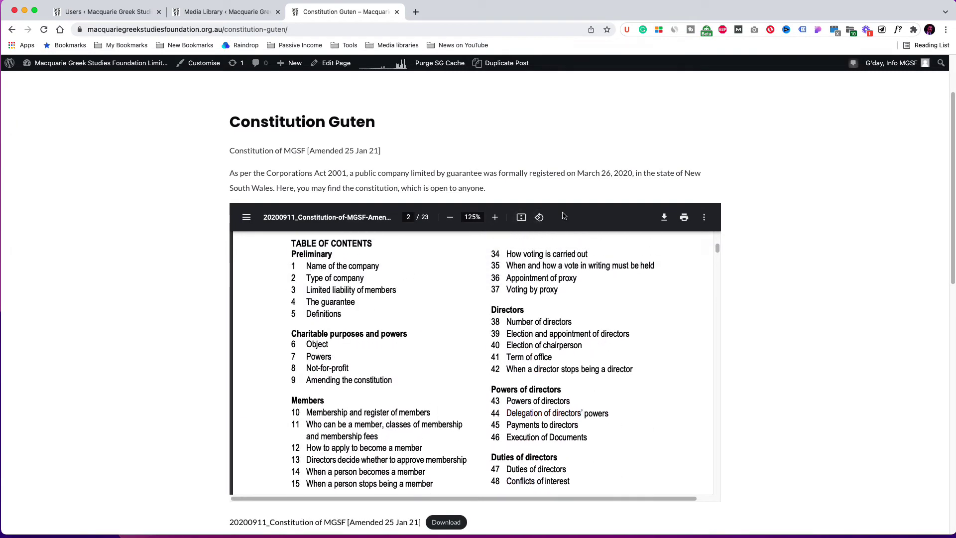
left_click(539, 218)
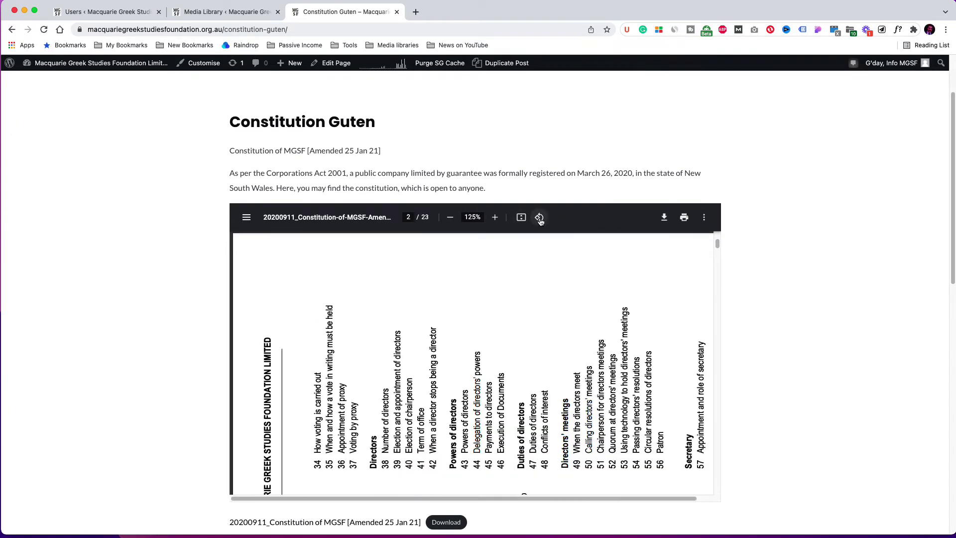
left_click(540, 217)
left_click(539, 218)
left_click(539, 217)
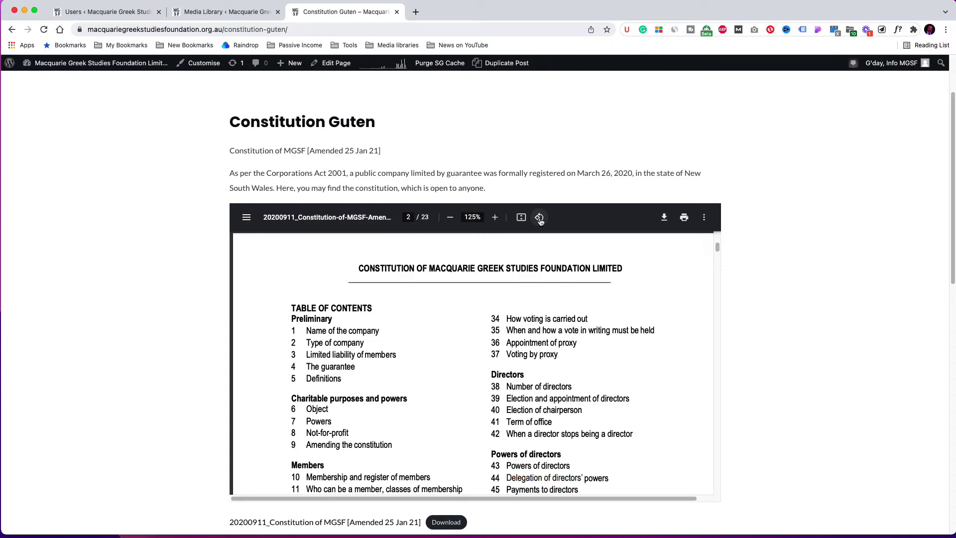
Start printing the PDF, cancel it, and reload the published page.
left_click(685, 219)
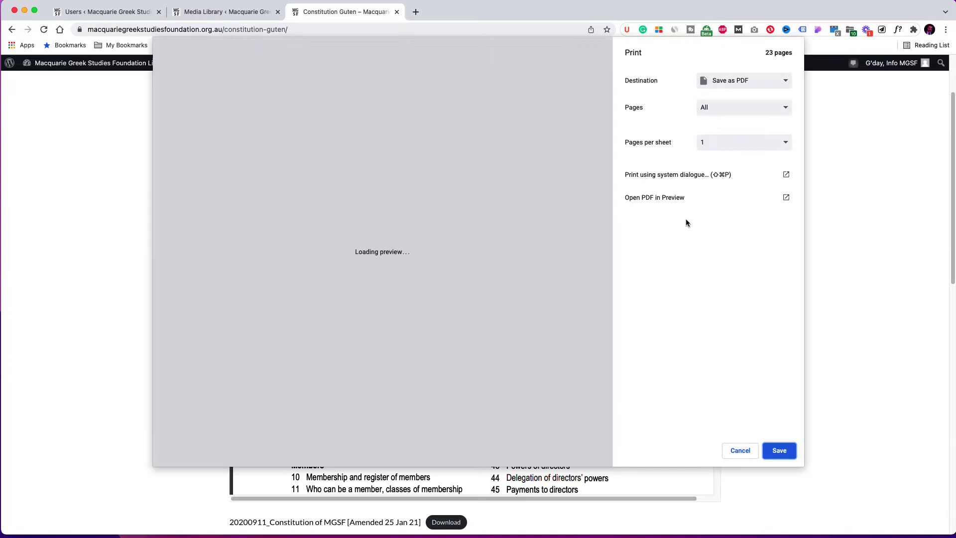
left_click(748, 452)
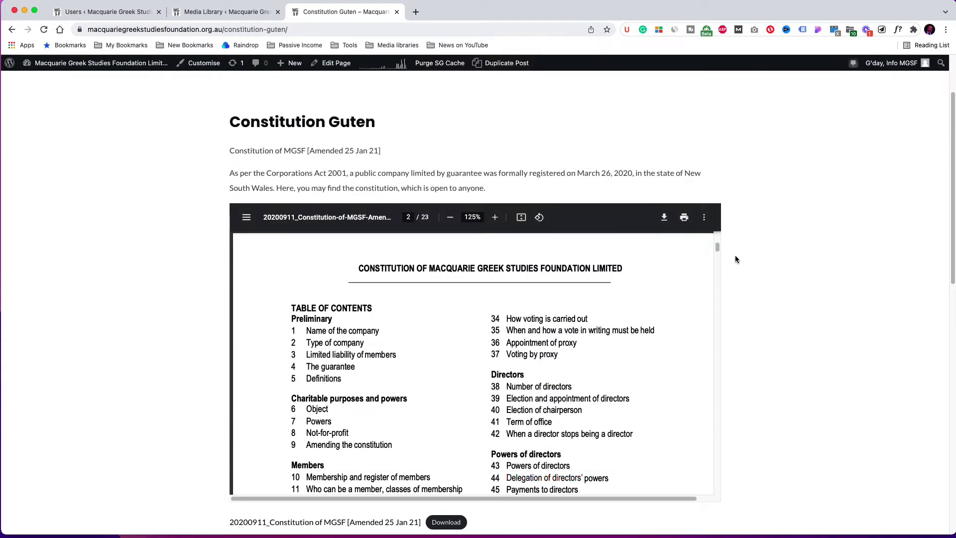
right_click(691, 236)
left_click(807, 257)
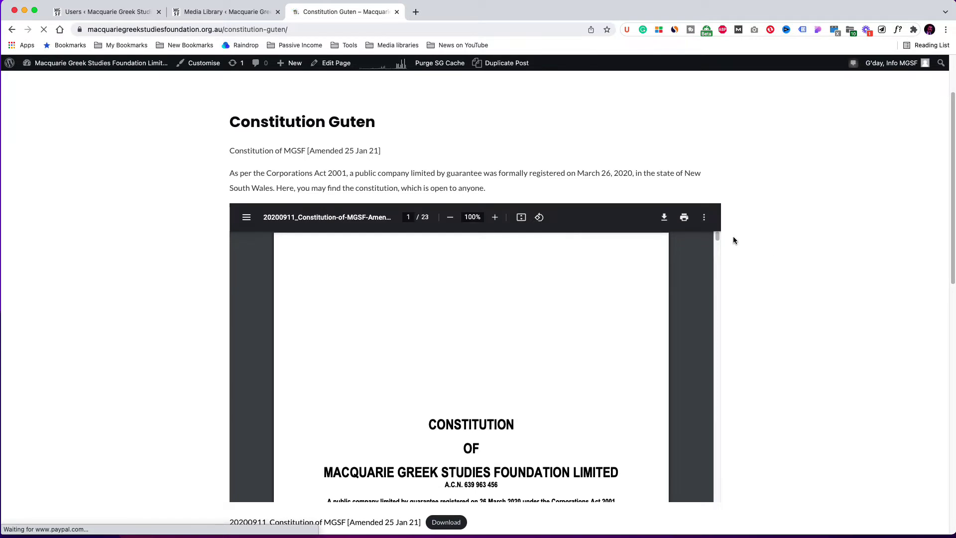
Switch the viewer to Two-page view, then untick Two-page view again.
left_click(705, 220)
left_click(691, 237)
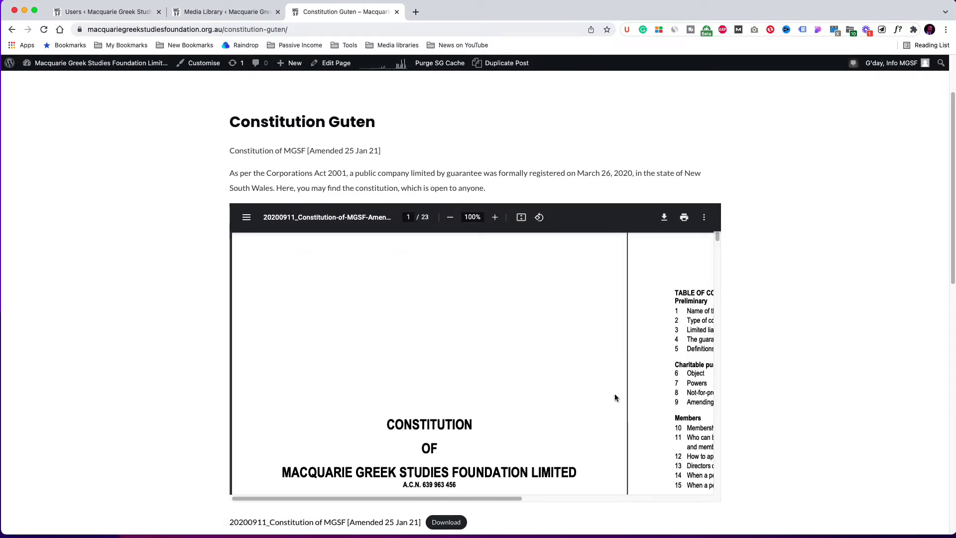
scroll(636, 376, "down", 3)
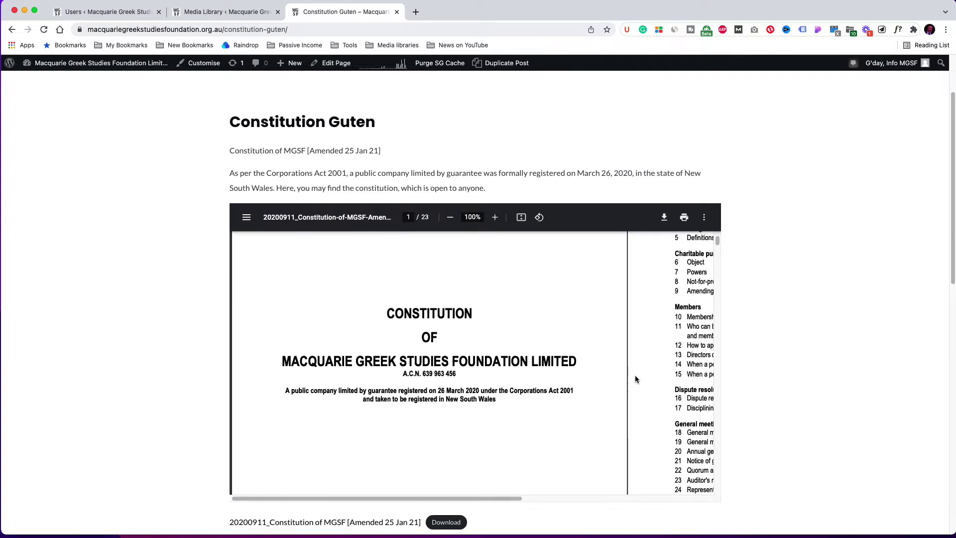
mouse_move(498, 498)
left_mouse_down()
mouse_move(665, 504)
mouse_move(481, 503)
left_mouse_up()
left_click(704, 217)
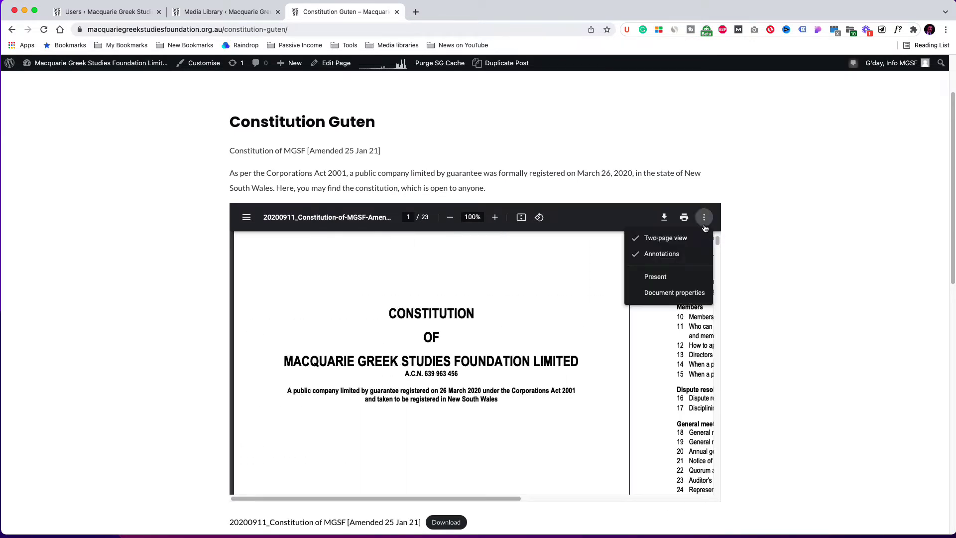
left_click(691, 243)
scroll(663, 330, "down", 6)
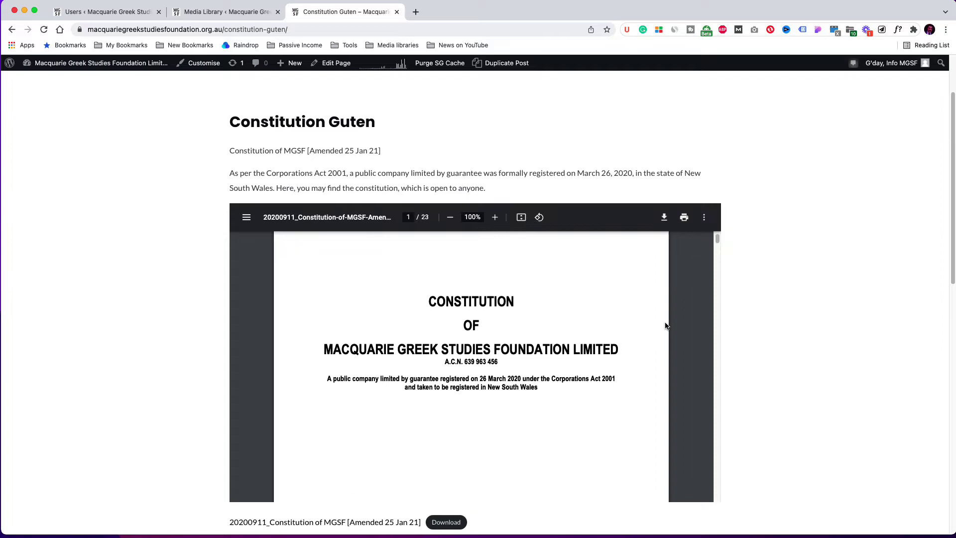
scroll(668, 324, "up", 5)
scroll(666, 327, "up", 2)
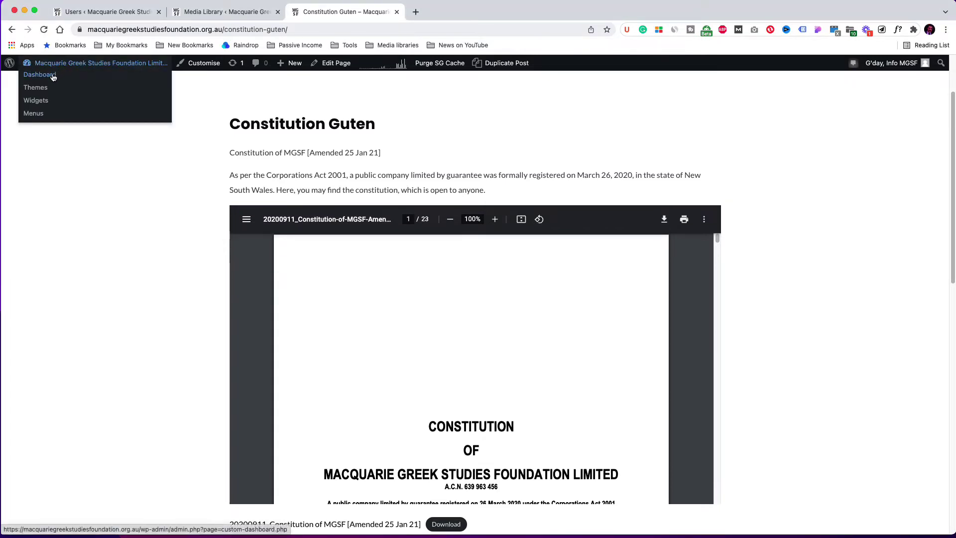
Go from the Dashboard to Posts > All Posts and add a new post.
left_click(55, 76)
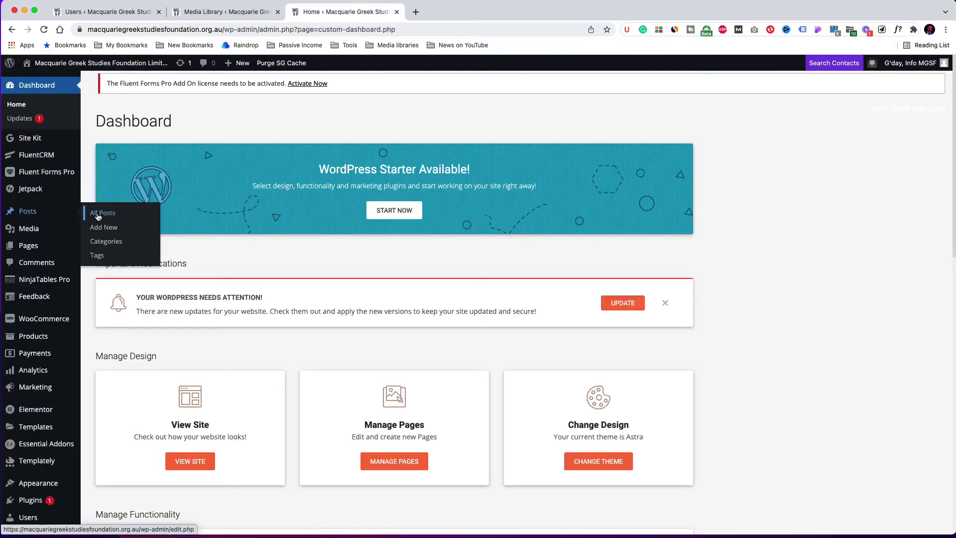
left_click(101, 215)
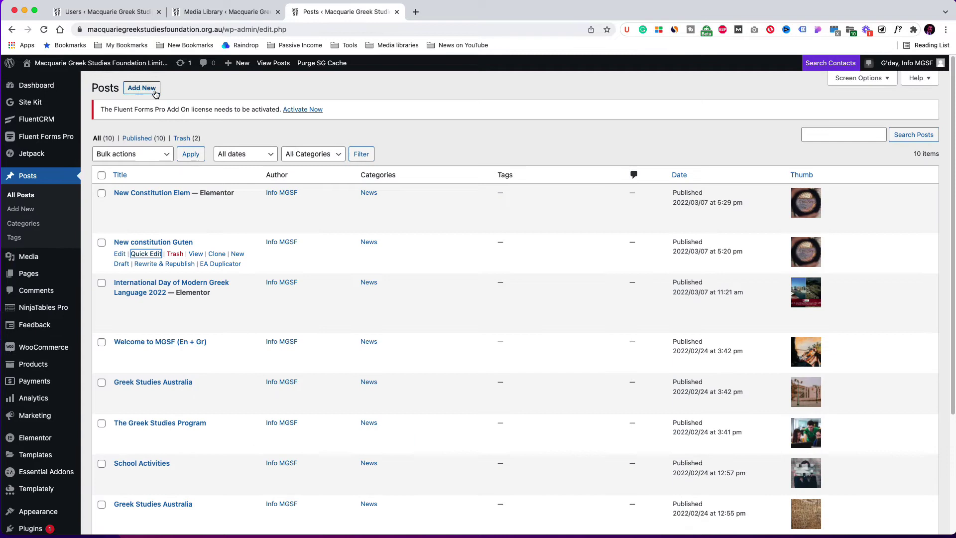
left_click(153, 92)
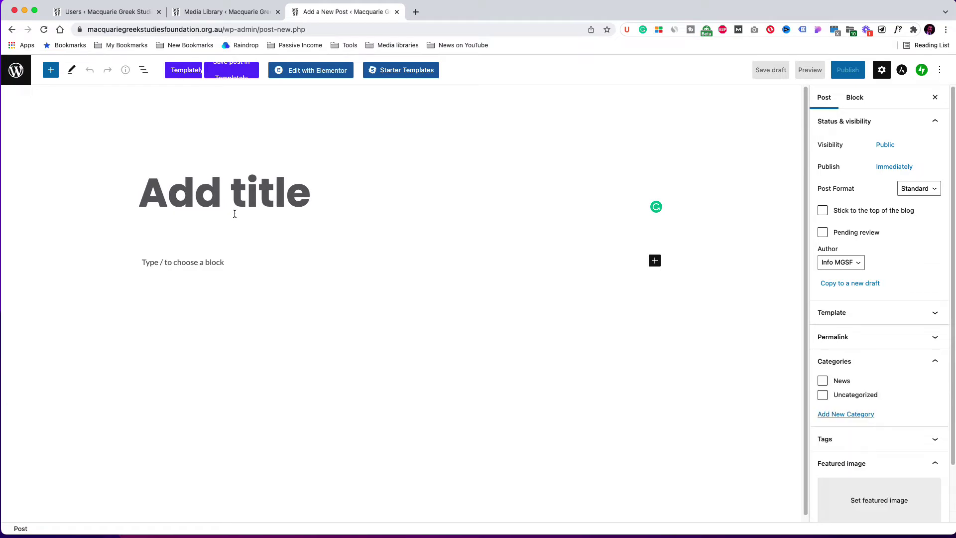
Title the post 'New constitution Guten' and paste the constitution line and registration paragraph.
type("New constitution Guten")
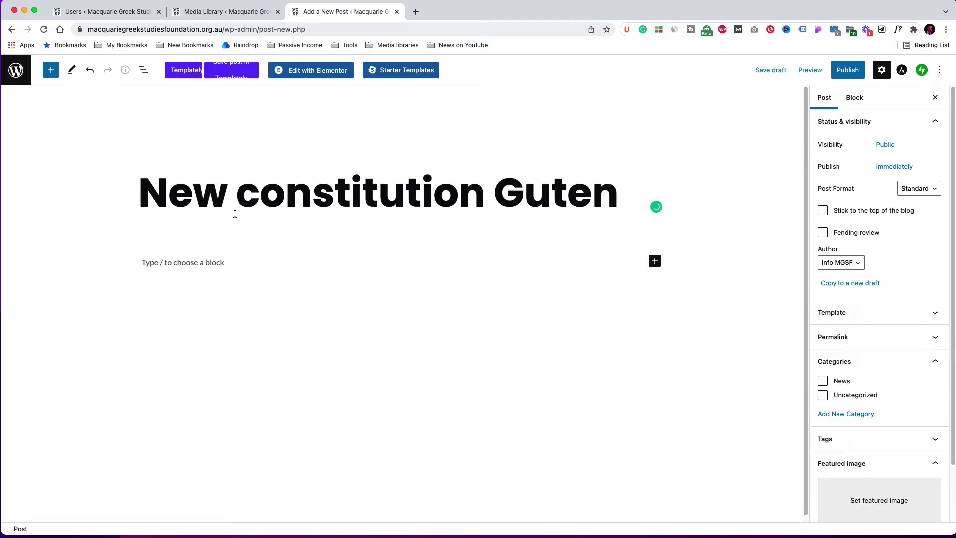
left_click(214, 265)
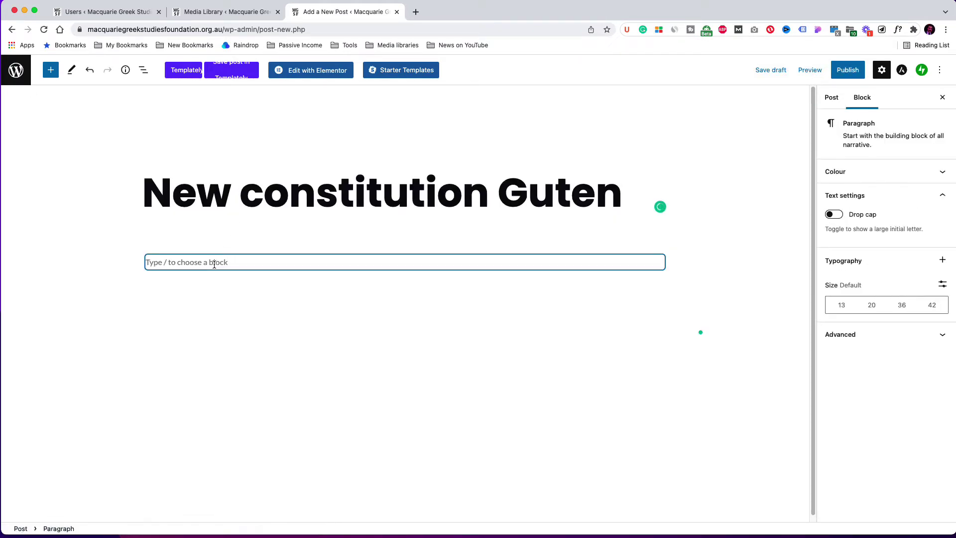
type("Constitution of MGSF [Amended 25 Jan 21]")
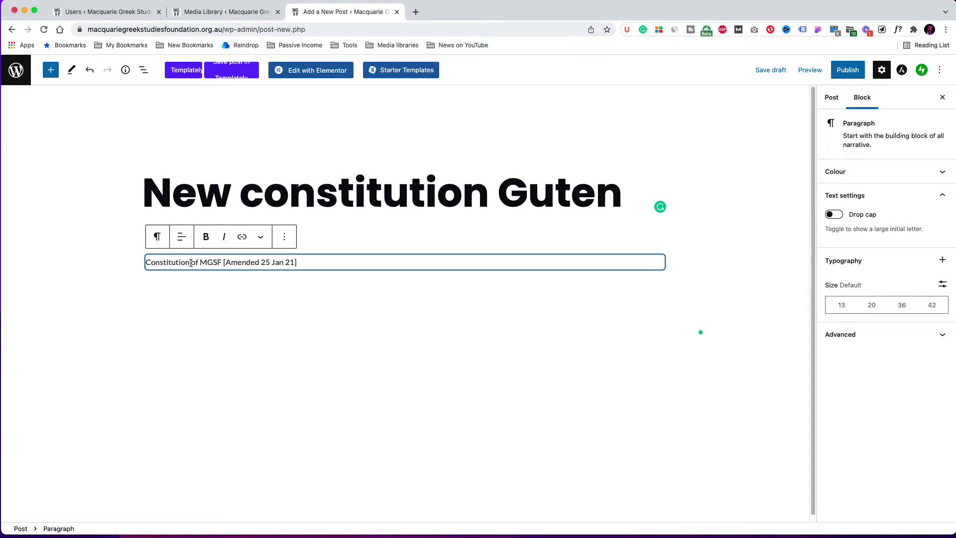
key("Return")
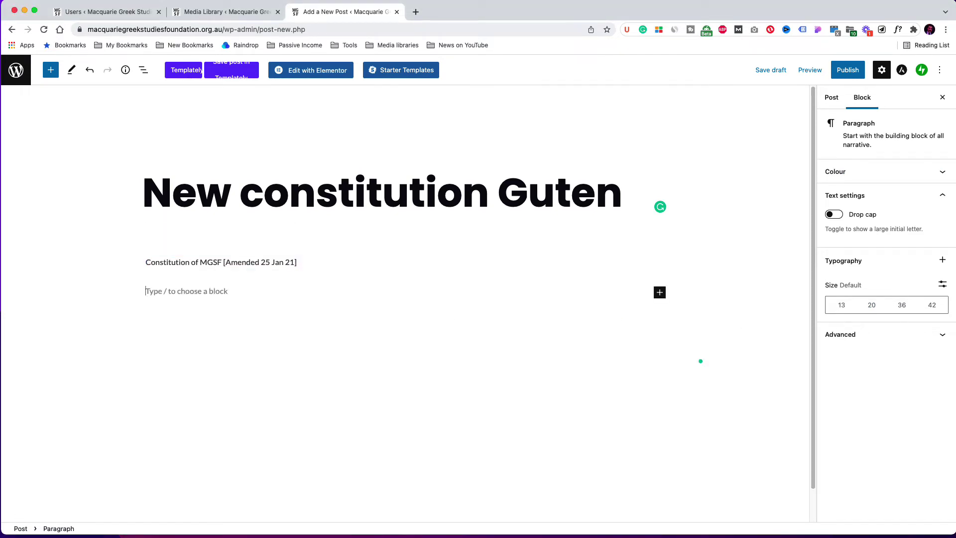
left_click(256, 299)
type("As per the Corporations Act 2001, a public company limited by guarantee was formally registered on March 26, 2020, in the state of New South Wales. Here, you may find the constitution, which is open to anyone.")
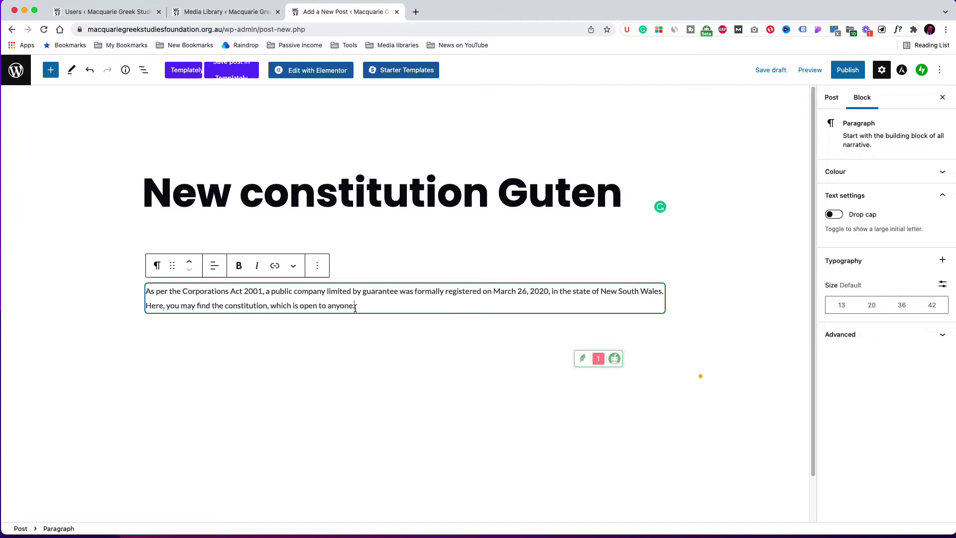
key("Return")
Insert a 100px Spacer block below the paragraphs using /spacer.
type("/spac")
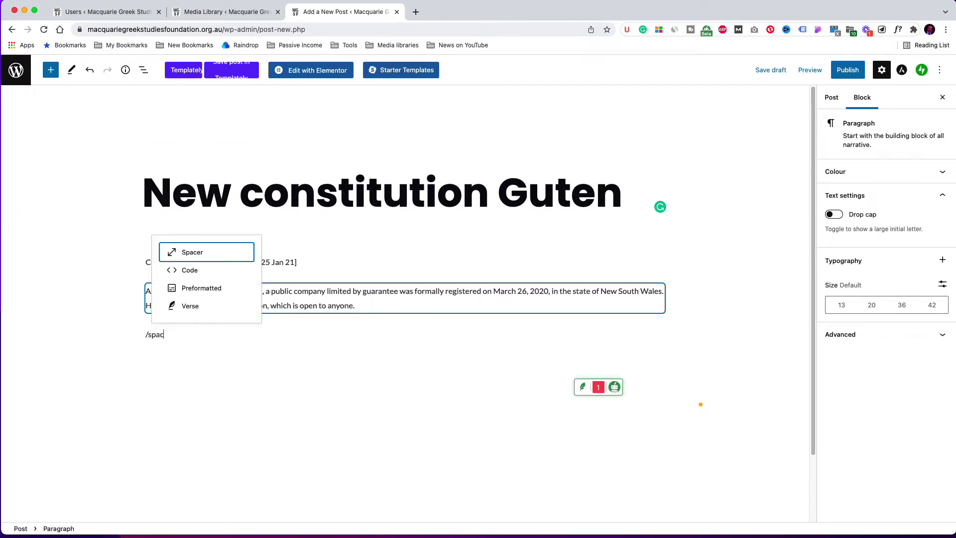
key("Return")
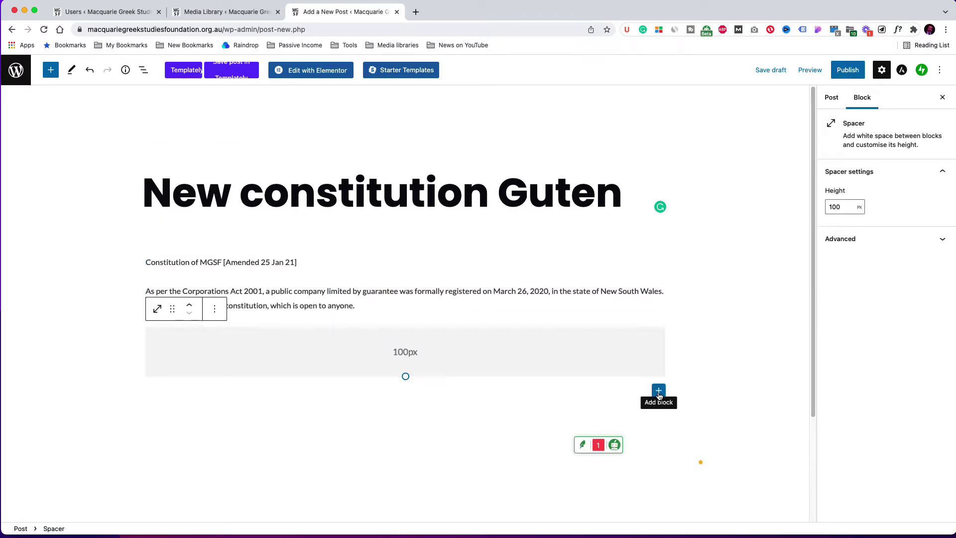
left_click(659, 390)
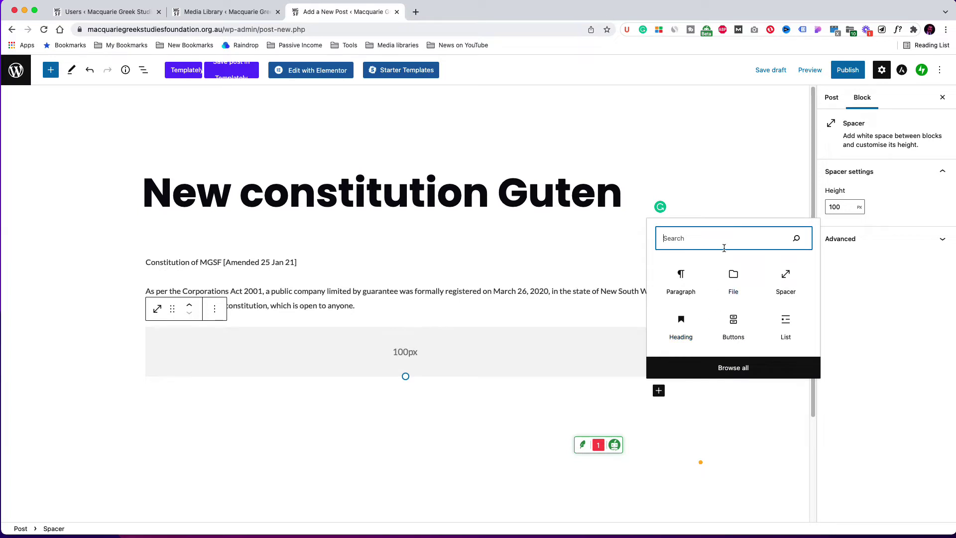
Add a File block embedding the 20200911 Constitution of MGSF PDF from the Media Library.
left_click(737, 277)
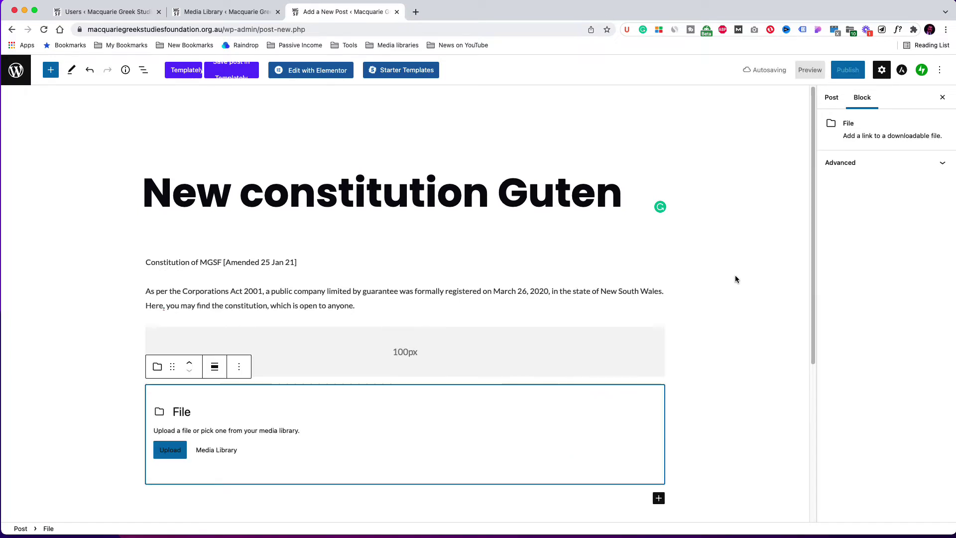
left_click(222, 452)
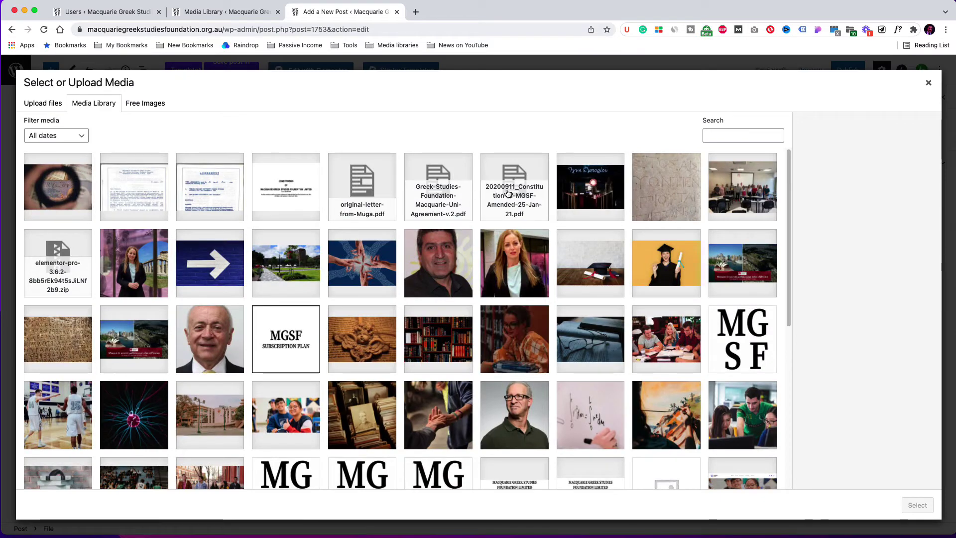
left_click(508, 193)
left_click(917, 506)
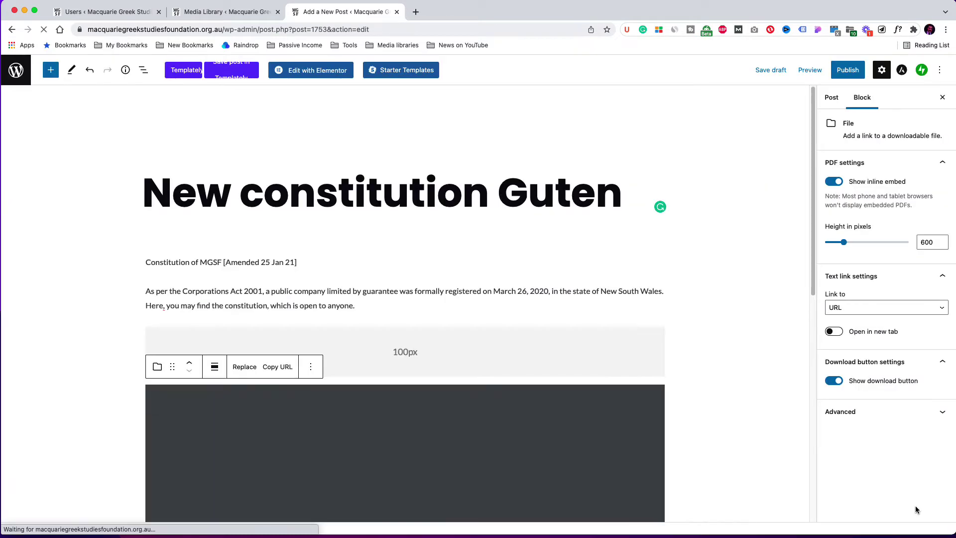
scroll(751, 370, "down", 5)
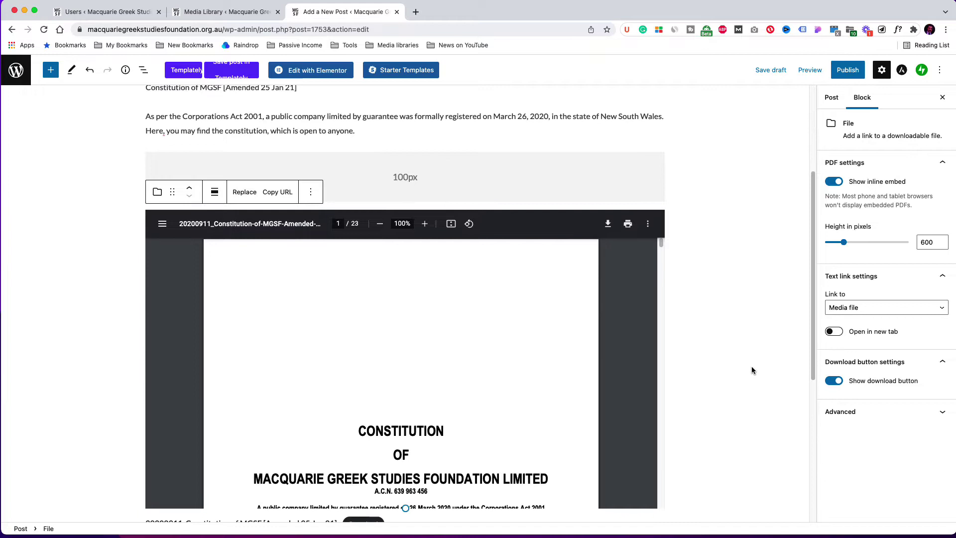
Assign the News category, set the magnifying-glass featured image, and publish the post.
left_click(846, 407)
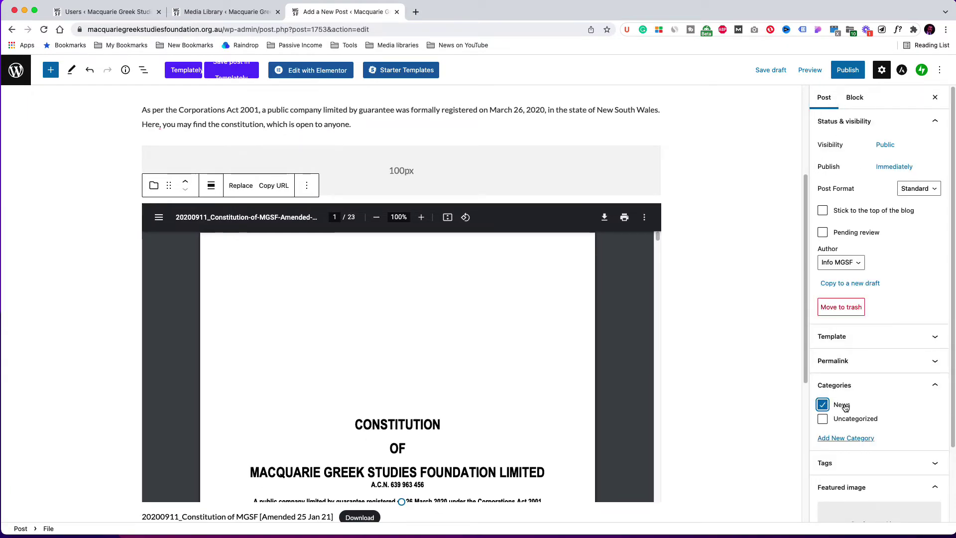
scroll(845, 407, "down", 2)
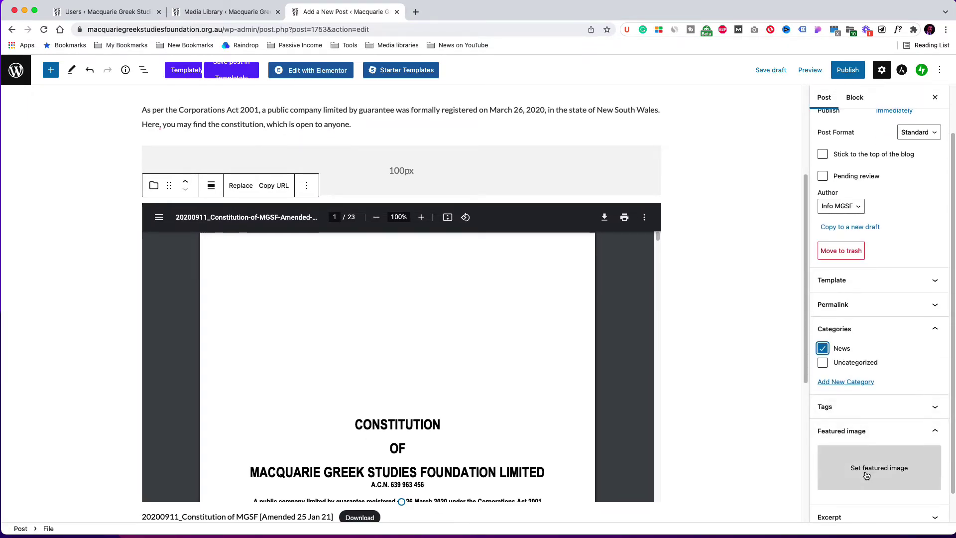
left_click(873, 471)
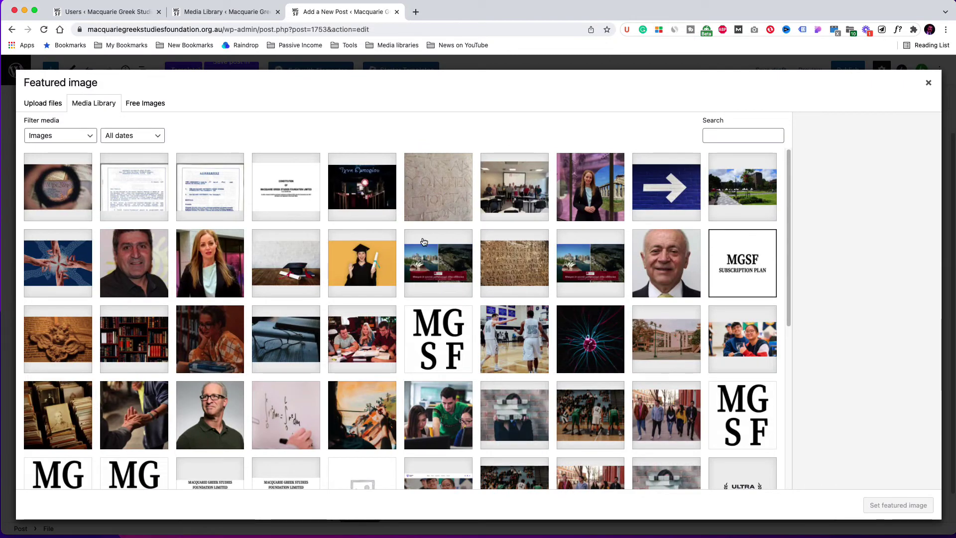
left_click(74, 190)
left_click(902, 507)
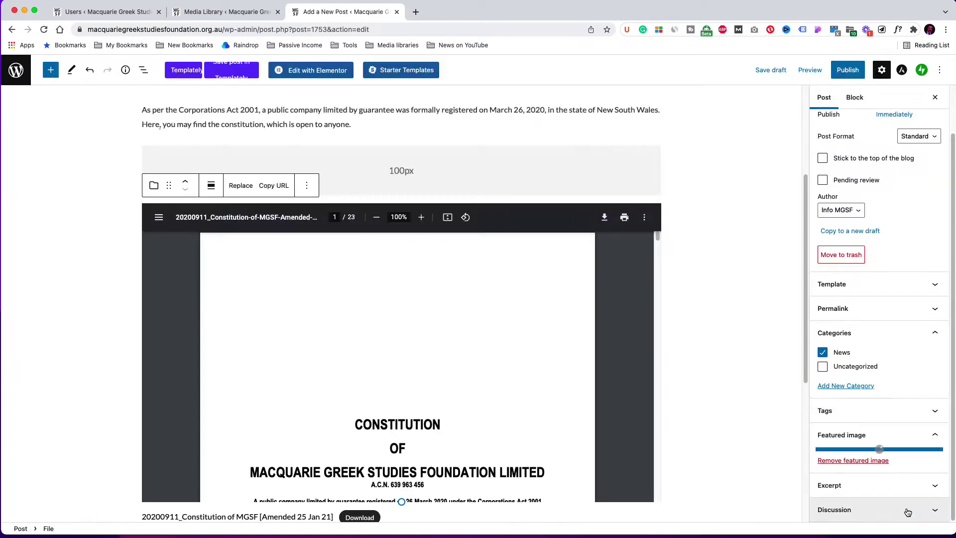
left_click(856, 72)
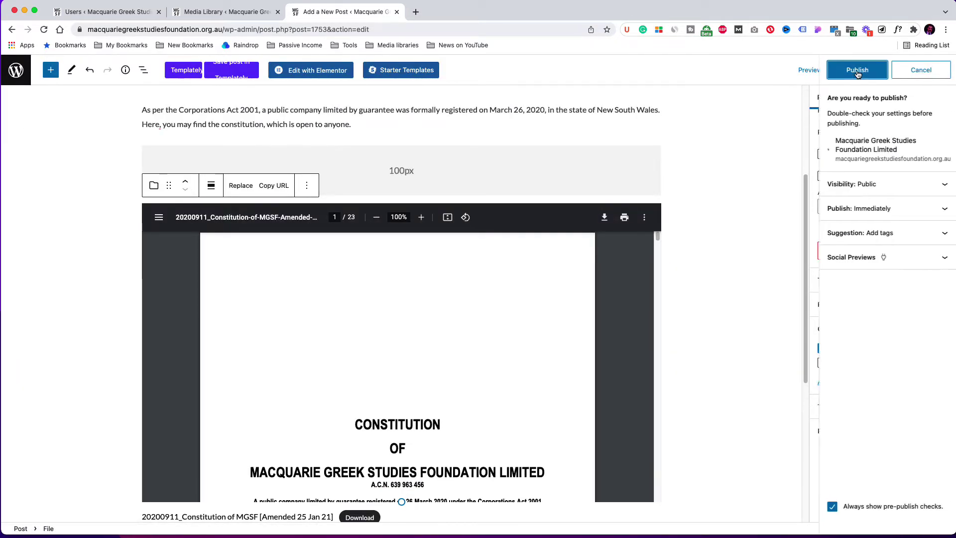
left_click(857, 73)
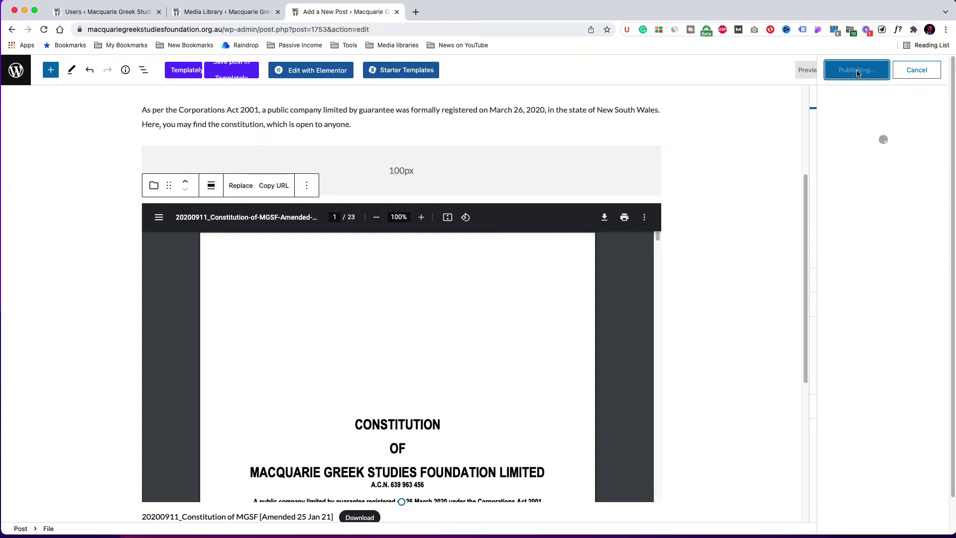
Open the published post on the site and scroll down to the embedded PDF.
left_click(855, 178)
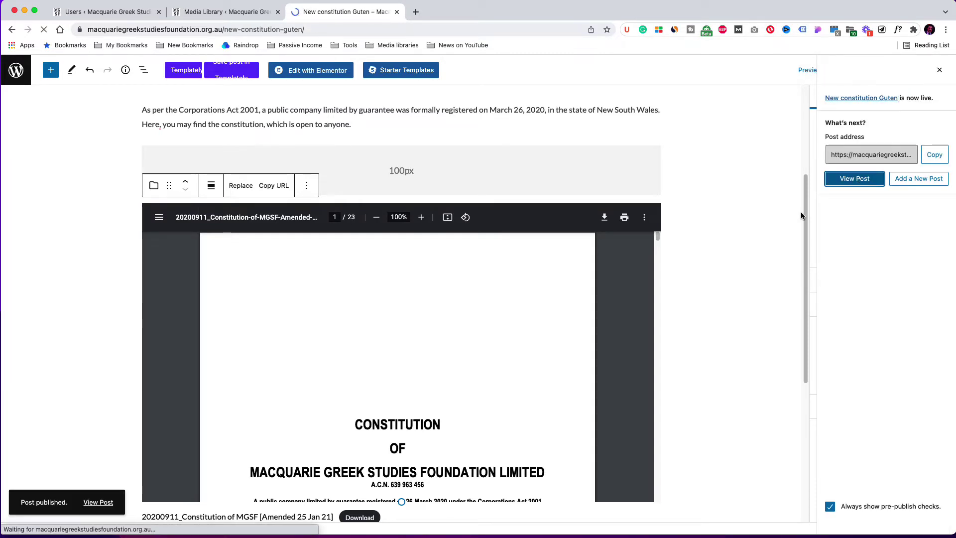
scroll(813, 244, "down", 5)
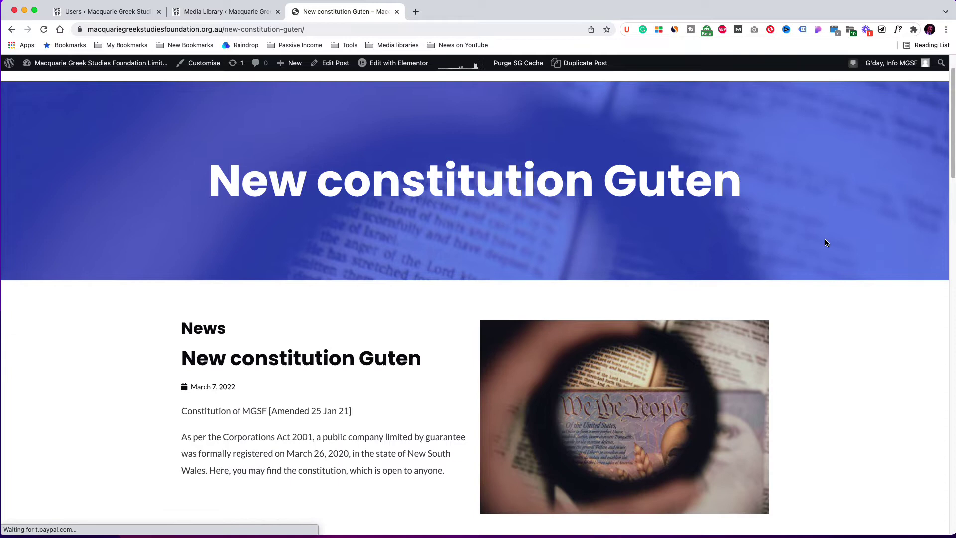
scroll(824, 239, "down", 3)
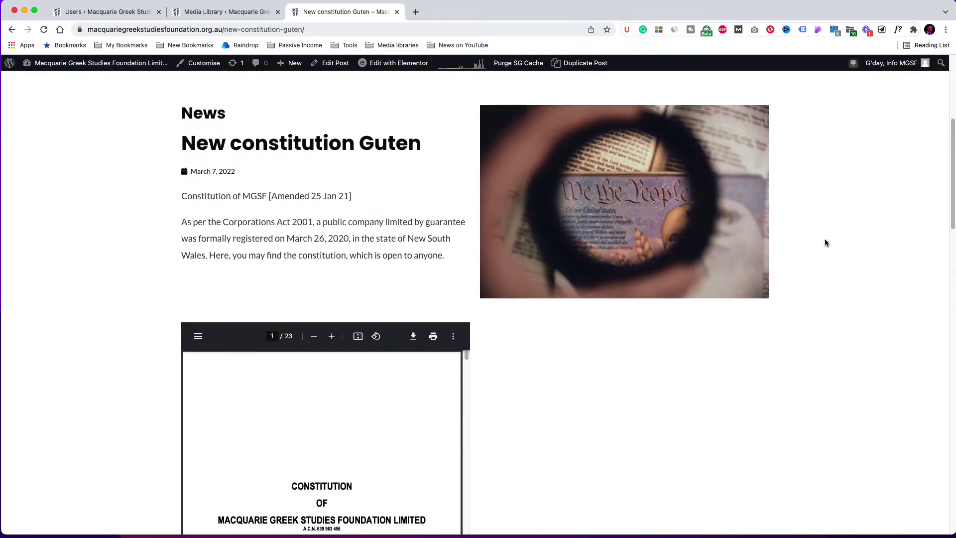
scroll(825, 243, "down", 5)
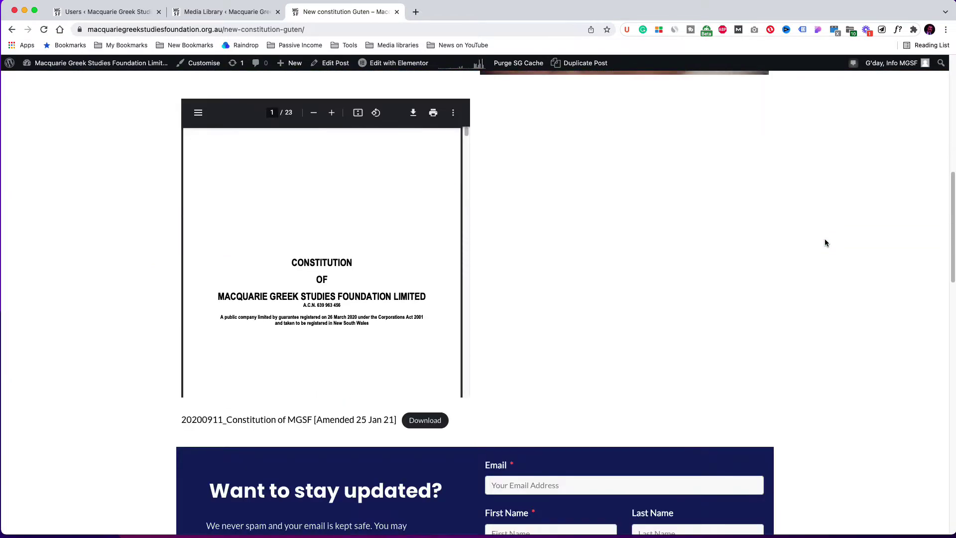
scroll(825, 243, "down", 4)
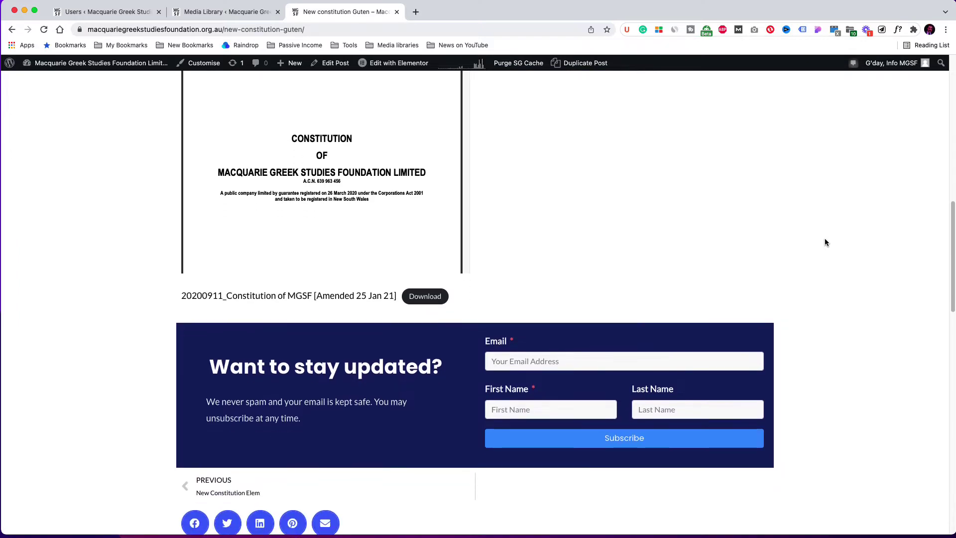
scroll(825, 243, "down", 10)
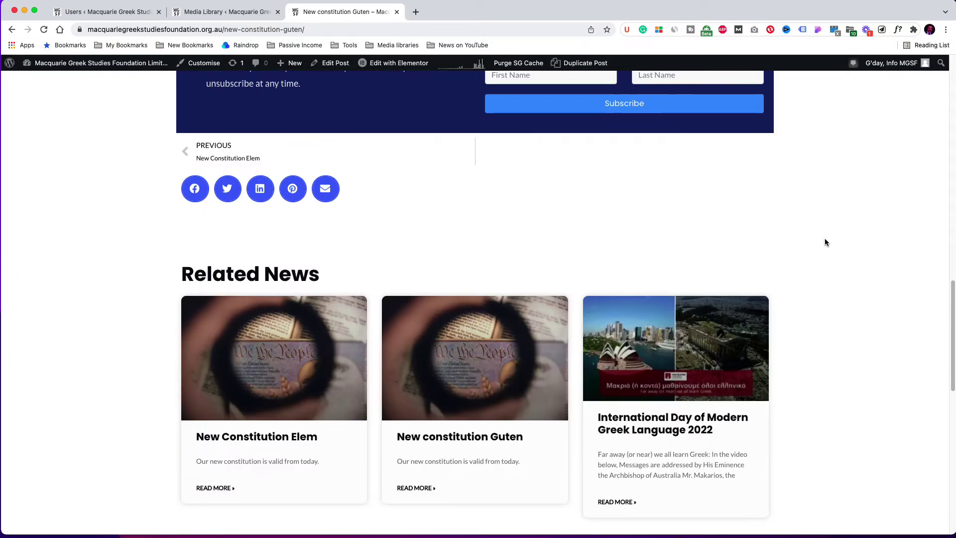
scroll(824, 243, "down", 9)
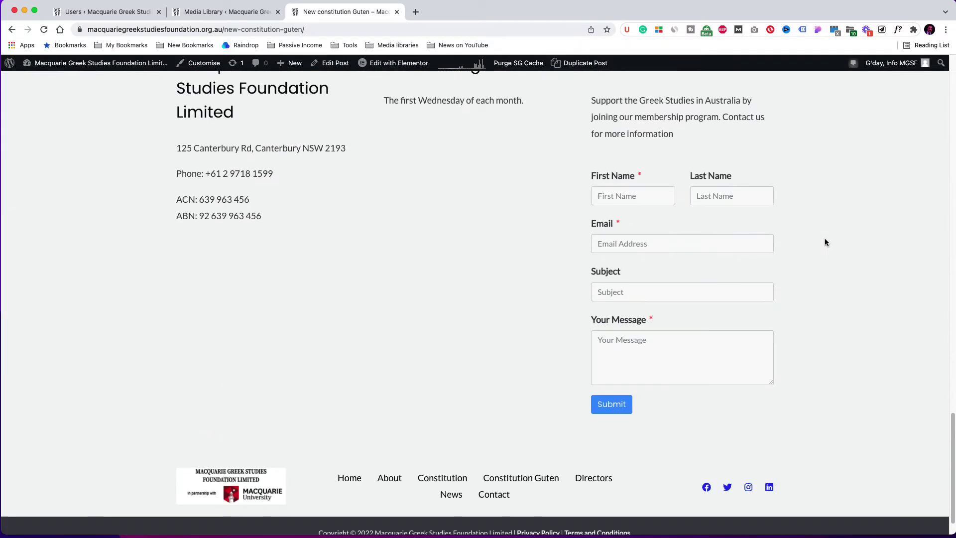
scroll(825, 243, "up", 20)
scroll(825, 243, "up", 10)
scroll(825, 243, "down", 5)
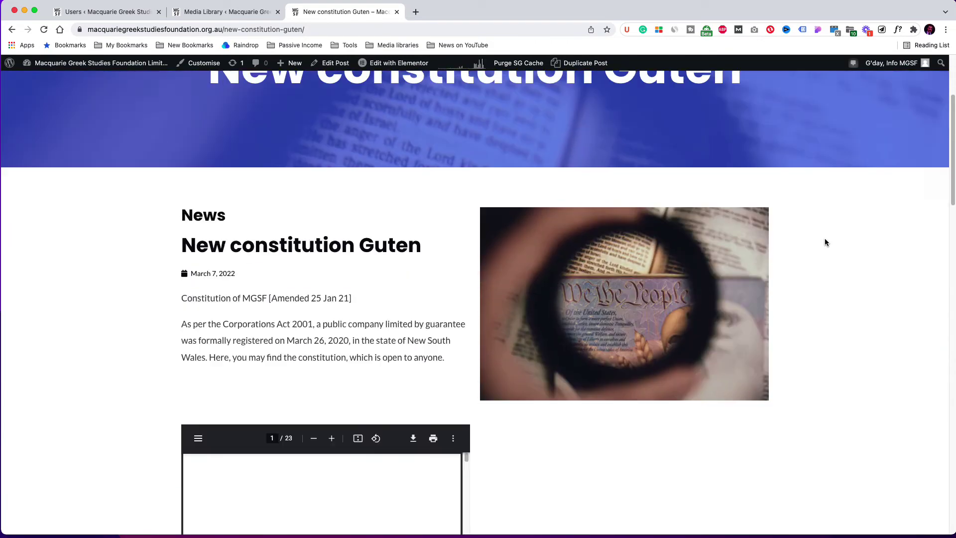
Use the thumbnail sidebar to show page 2 of 23, then open and close the viewer menu.
left_click(198, 241)
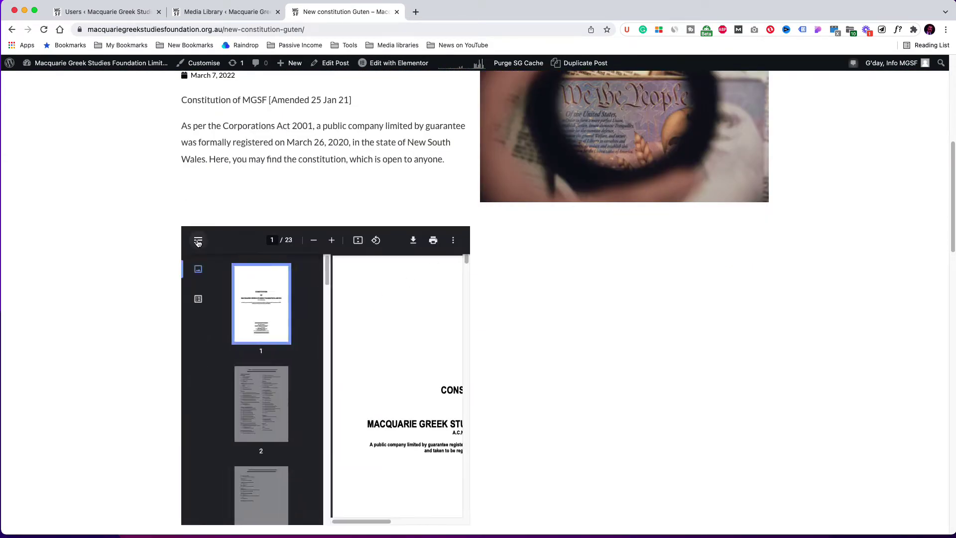
left_click(198, 241)
left_click(199, 241)
left_click(261, 403)
left_click(198, 240)
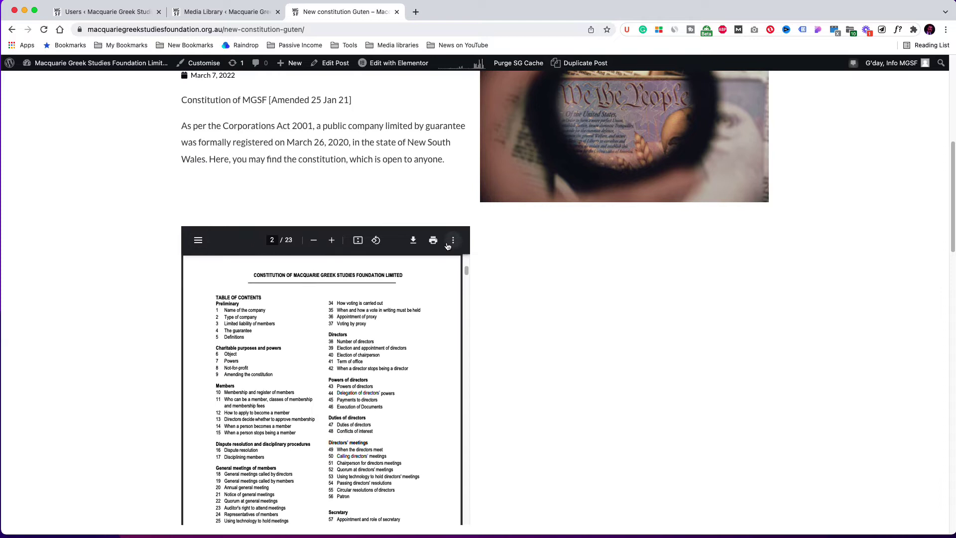
left_click(453, 240)
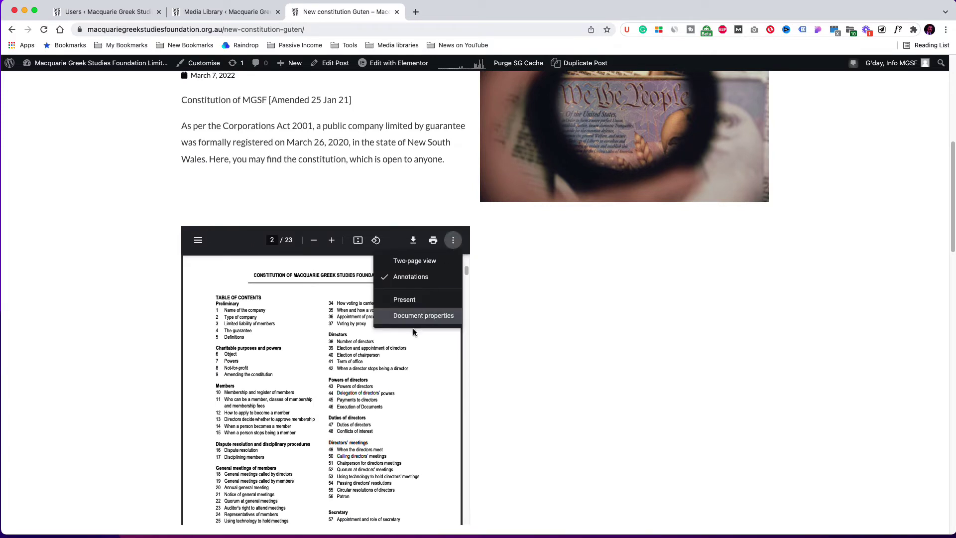
left_click(545, 384)
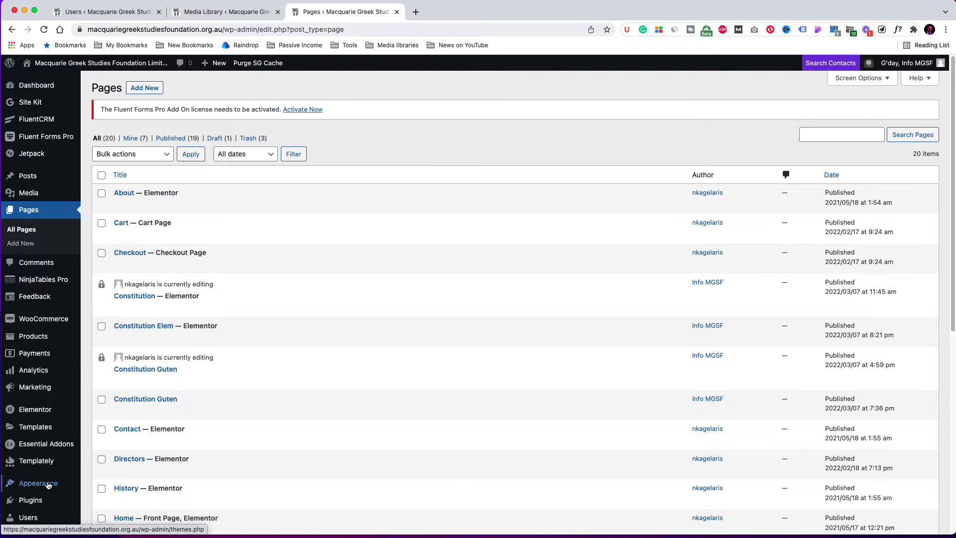
Search installed plugins for 'pdf' and copy the name PDF Viewer for Elementor.
mouse_move(43, 502)
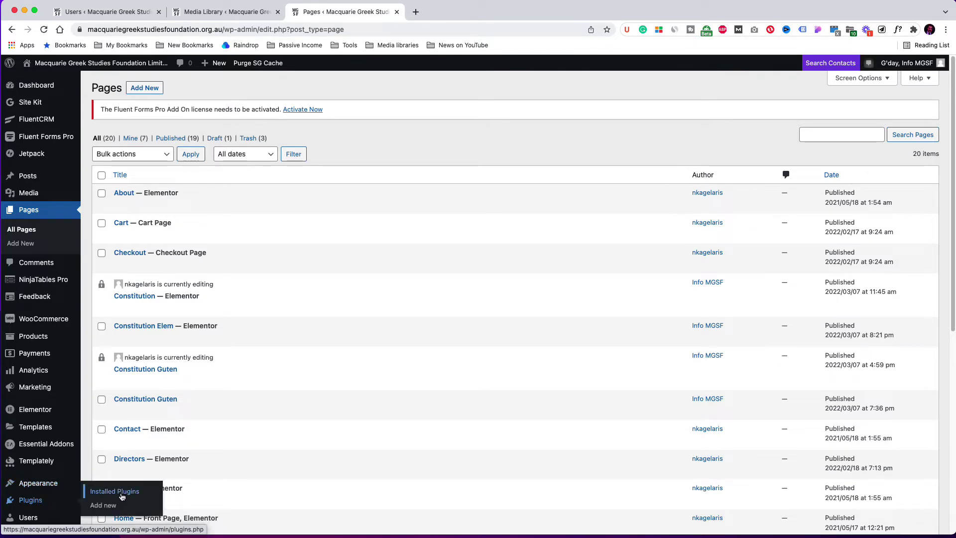
left_click(106, 490)
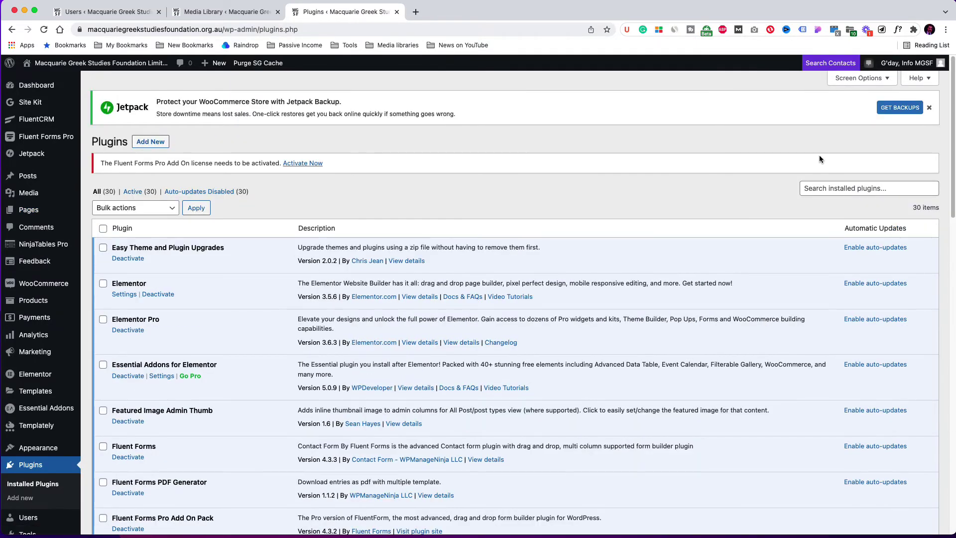
left_click(818, 188)
type("pdf")
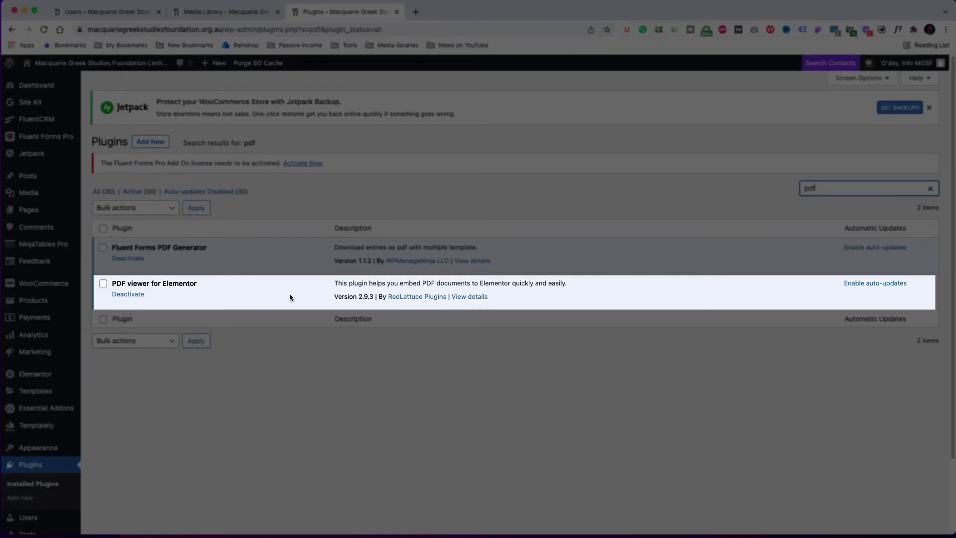
left_click(163, 300)
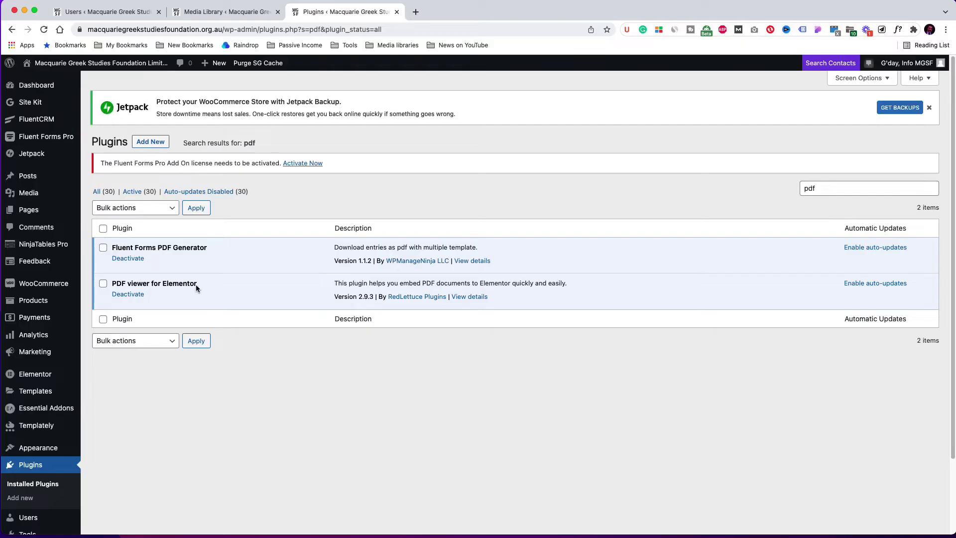
left_click_drag(196, 284, 115, 284)
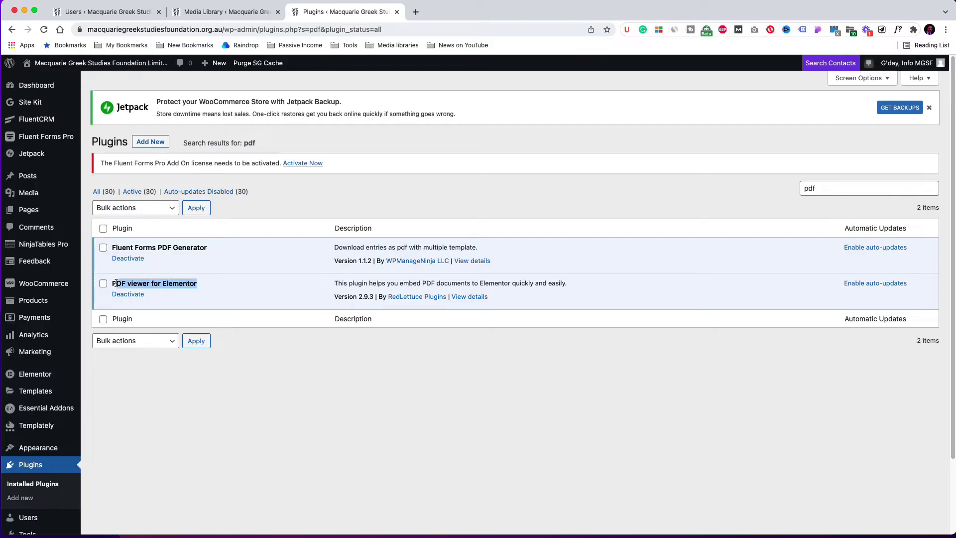
left_click(215, 294)
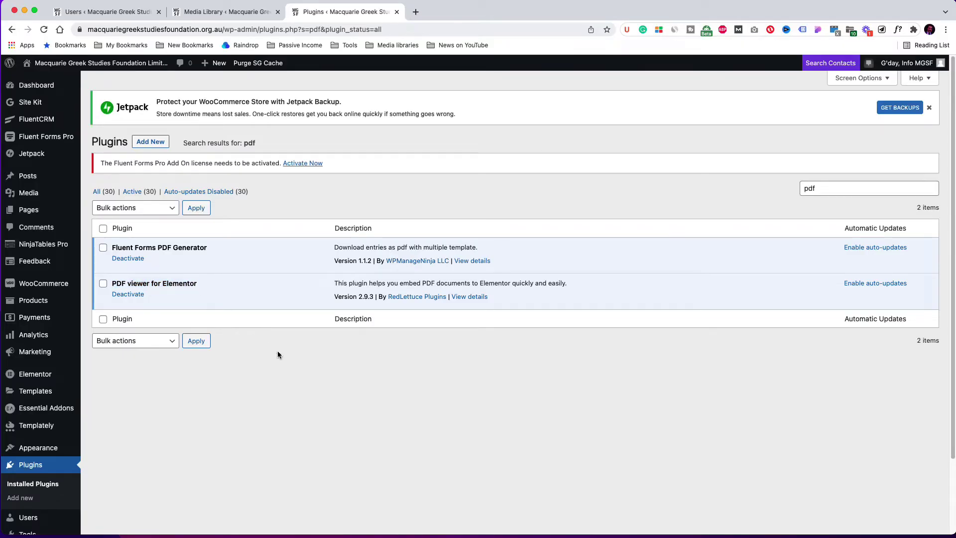
Search Add New plugins for PDF Viewer for Elementor, then return to the Pages list.
left_click(157, 142)
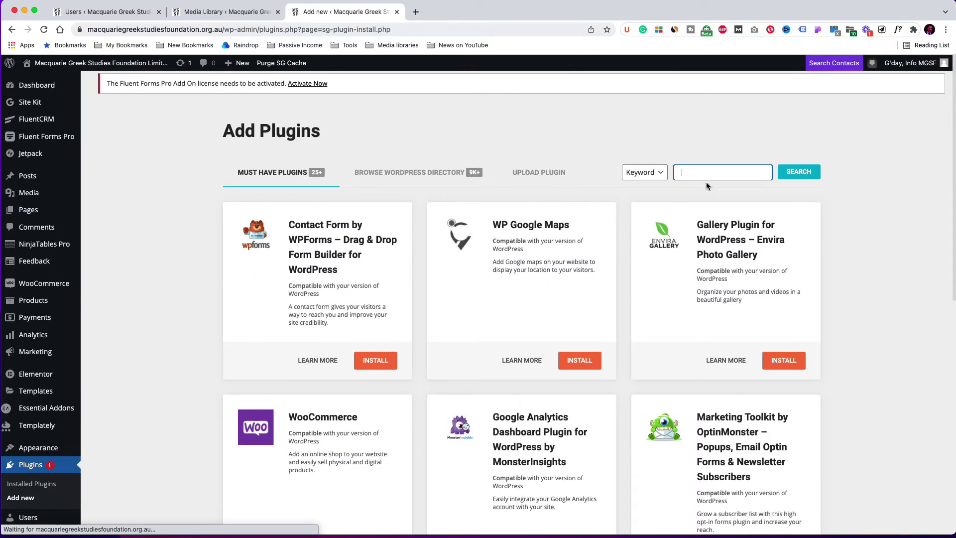
left_click(709, 174)
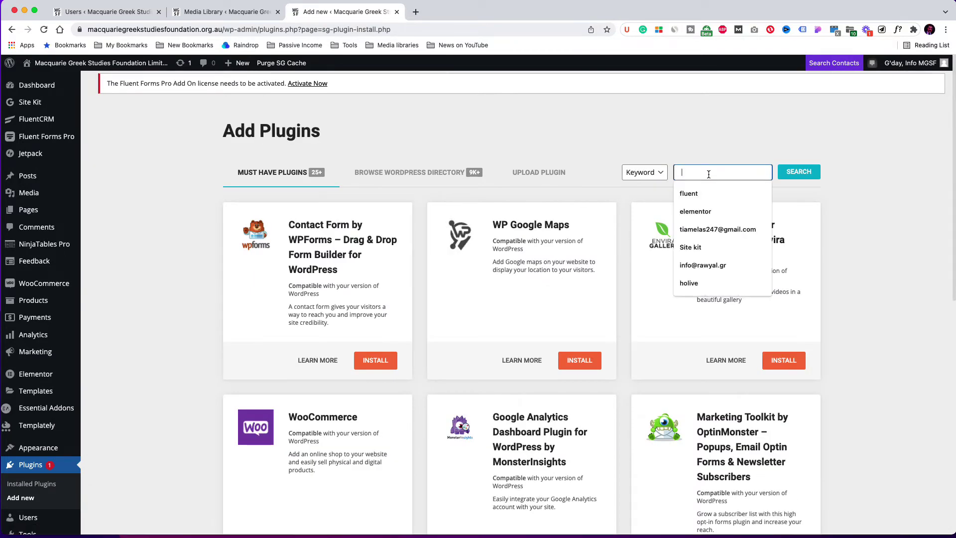
type("PDF viewer for Elementor")
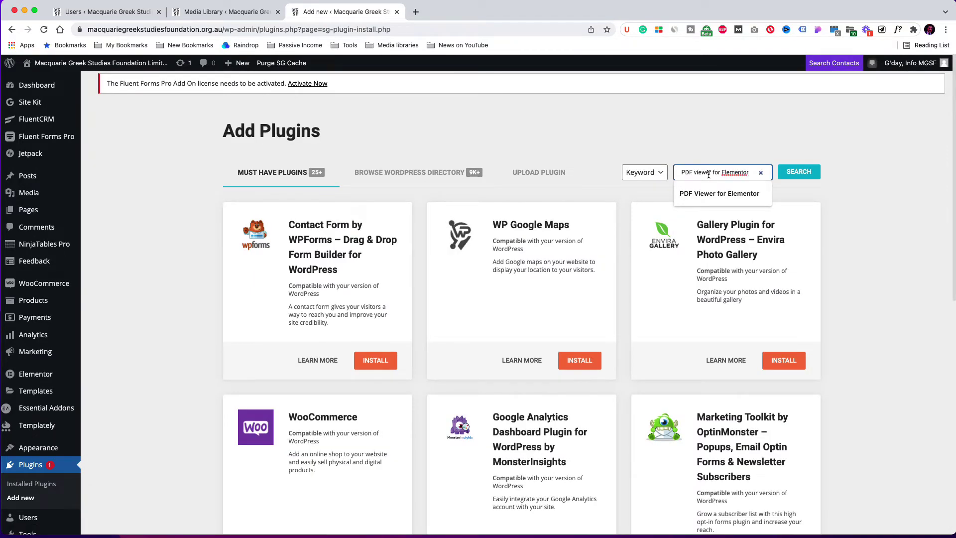
left_click(793, 177)
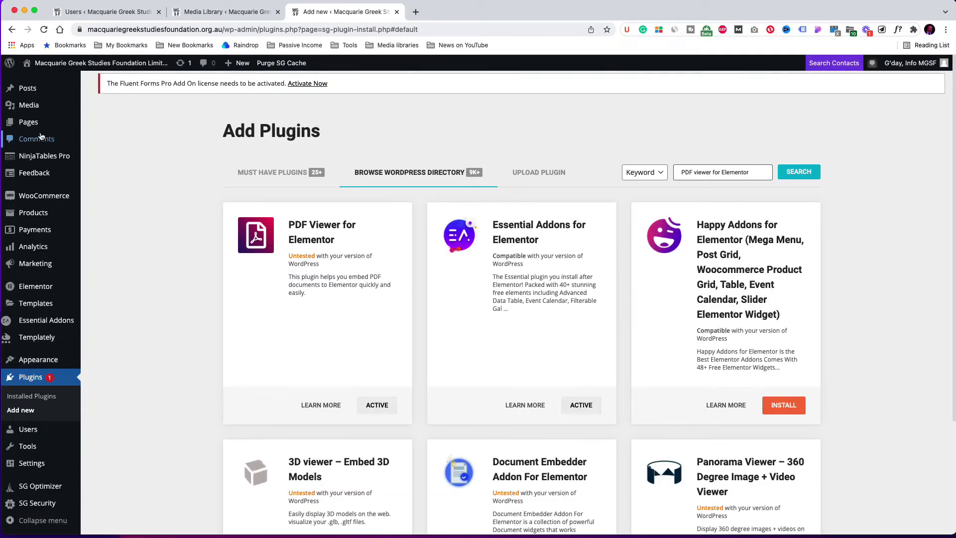
left_click(37, 127)
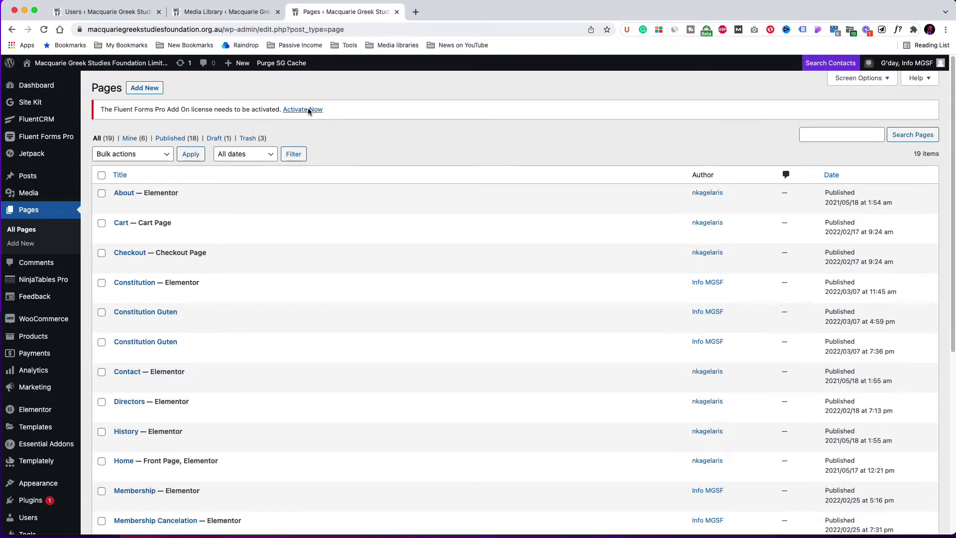
Create and publish a page titled 'Constitution Elem' and open it in Elementor.
left_click(155, 91)
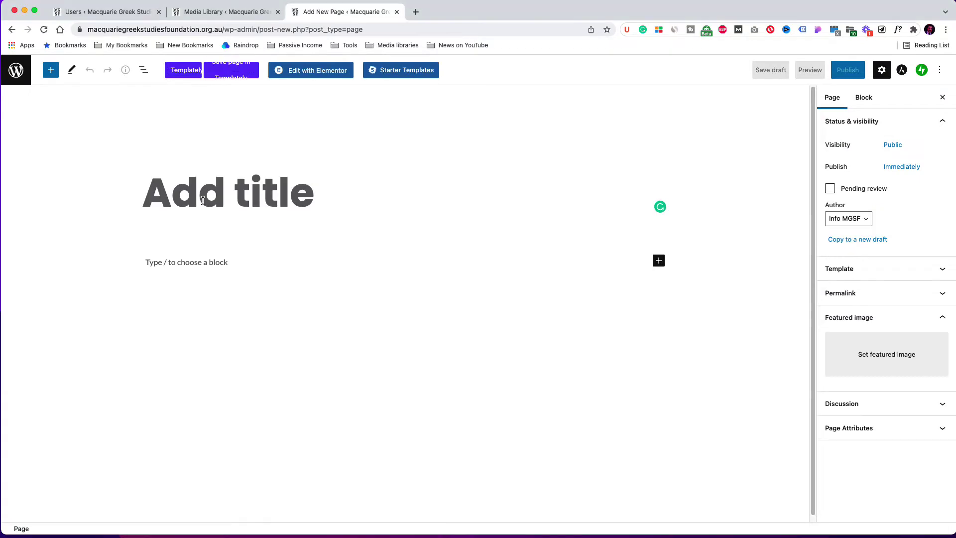
type("Constitution Elem")
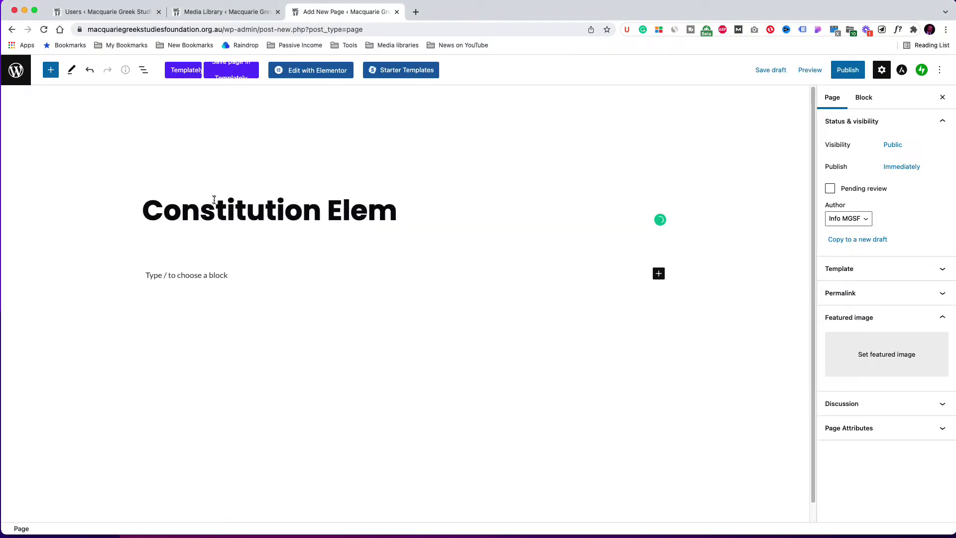
left_click(848, 69)
left_click(852, 69)
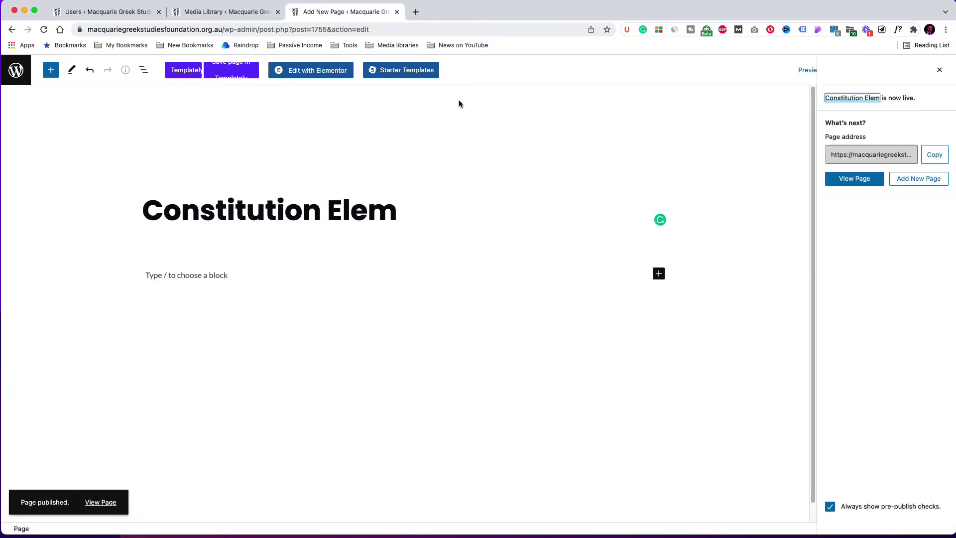
left_click(341, 75)
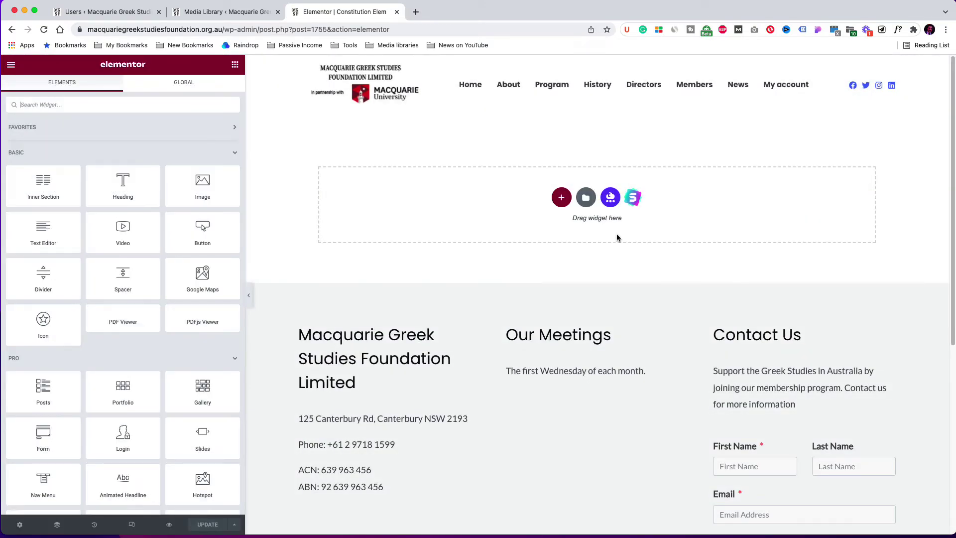
Add a one-column section with a Heading widget reading 'Constitution'.
left_click(561, 199)
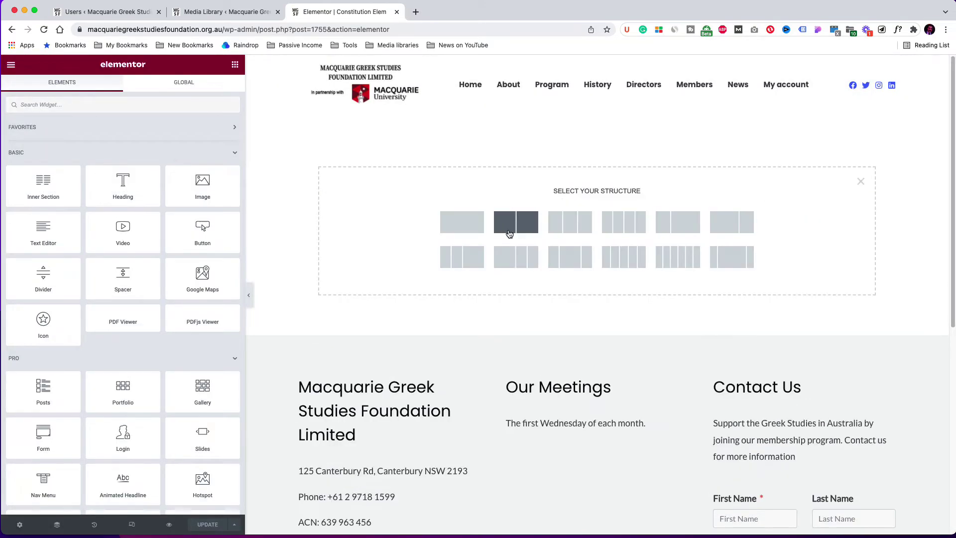
left_click(471, 226)
left_click(235, 65)
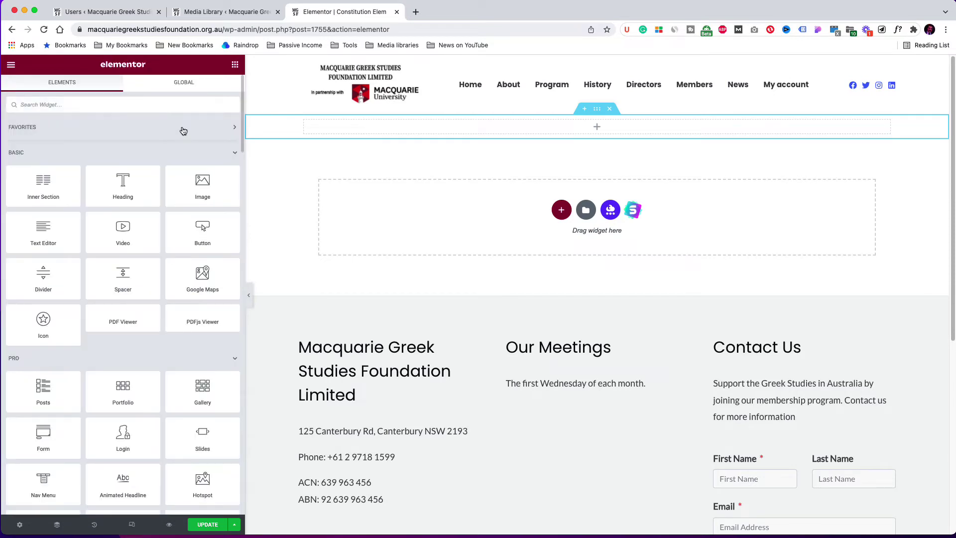
left_click_drag(126, 187, 543, 137)
triple_click(38, 162)
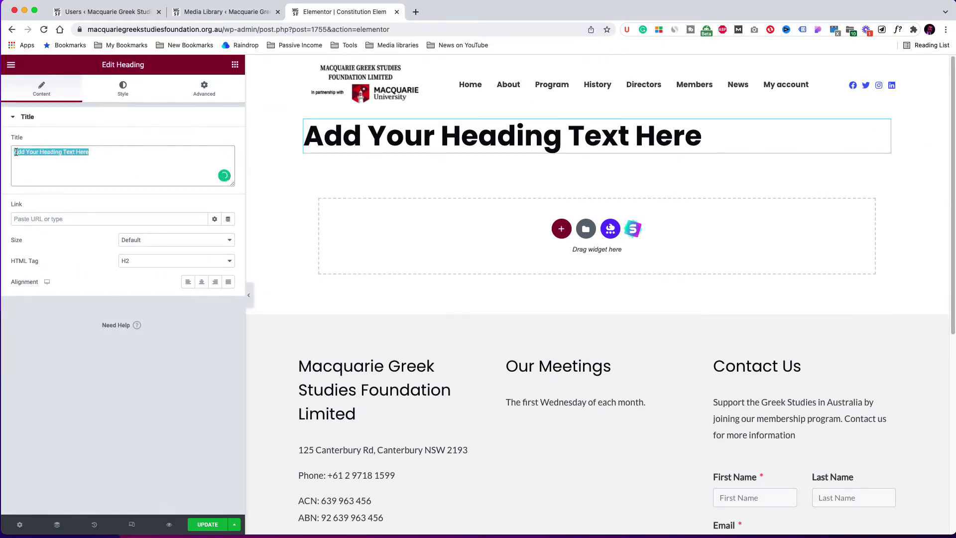
type("Constitution")
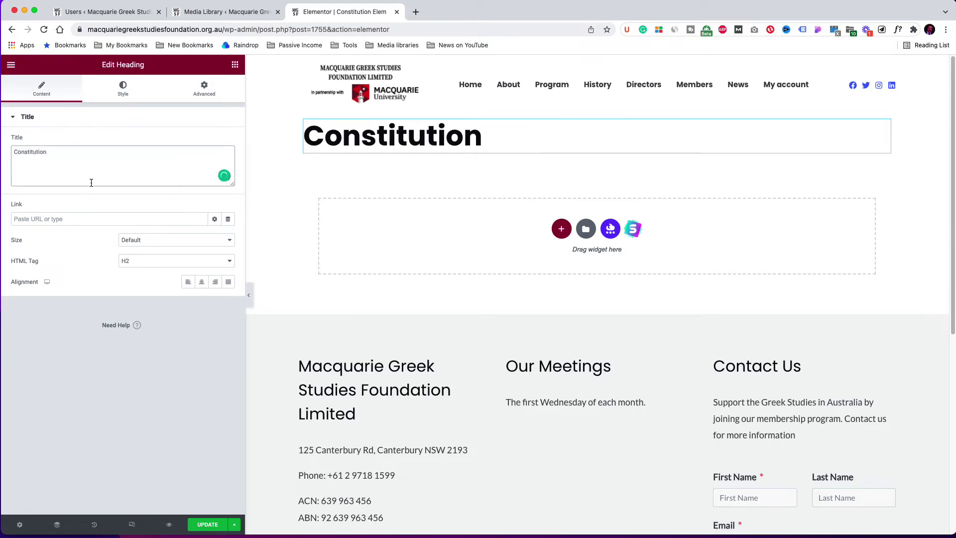
Add a one-column section with a Text Editor holding the amendment line.
left_click(562, 230)
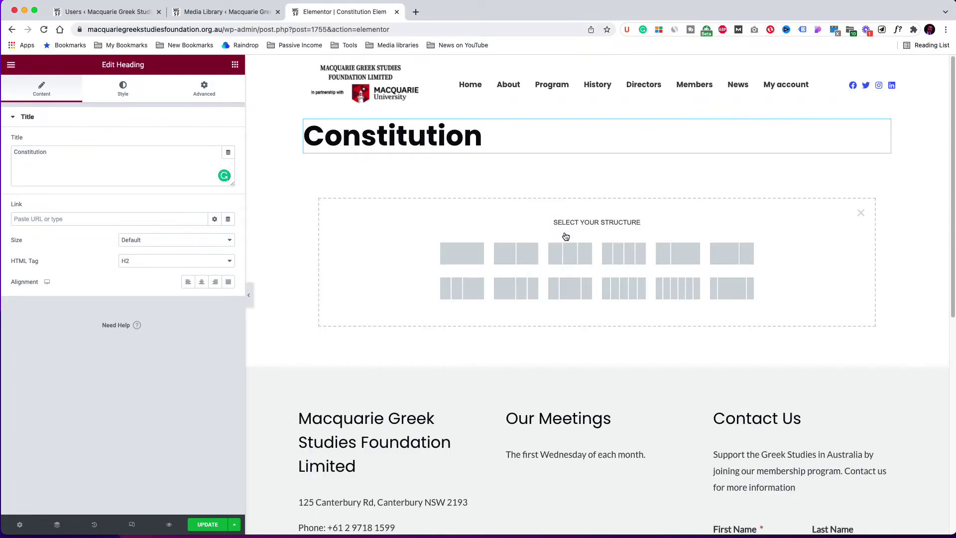
left_click(566, 251)
left_click(596, 167)
left_click_drag(43, 230, 567, 180)
key("super+a")
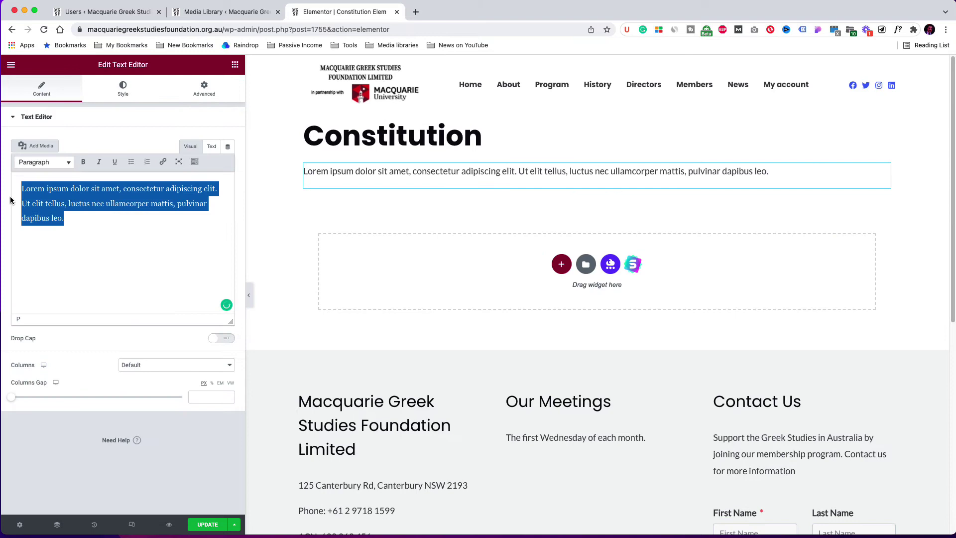
type("Constitution of MGSF [Amended 25 Jan 21]")
Add a one-column section with a Text Editor holding the registration paragraph.
left_click(561, 265)
left_click(521, 288)
left_click(597, 205)
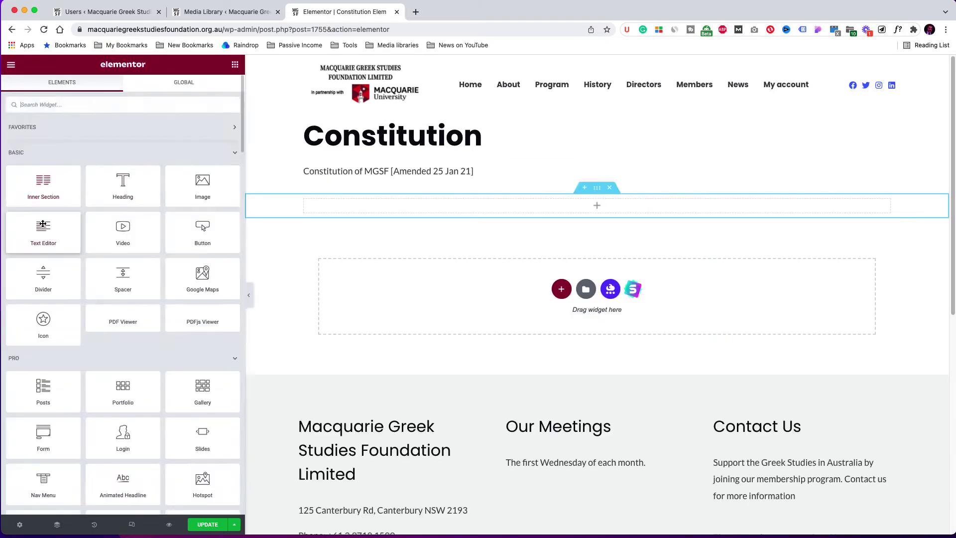
left_click_drag(43, 229, 568, 206)
key("super+a")
type("As per the Corporations Act 2001, a public company limited by guarantee was formally registered on March 26, 2020, in the state of New South Wales. Here, you may find the constitution, which is open to anyone.")
Add an empty one-column section below and search widgets for 'pd'.
left_click(562, 299)
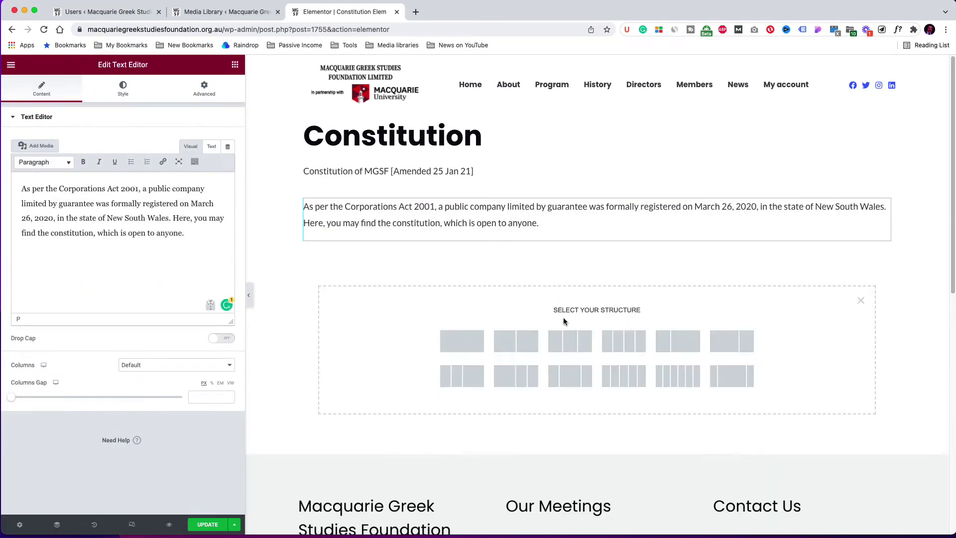
left_click(462, 341)
left_click(596, 257)
type("pdf")
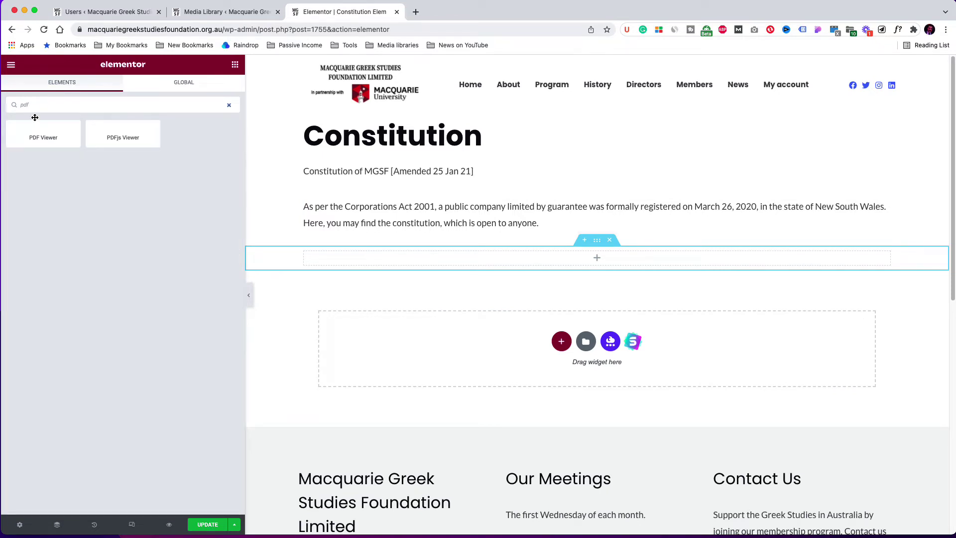
Place a PDF Viewer widget and copy the Constitution PDF's URL from the Media Library.
left_click_drag(35, 136, 571, 268)
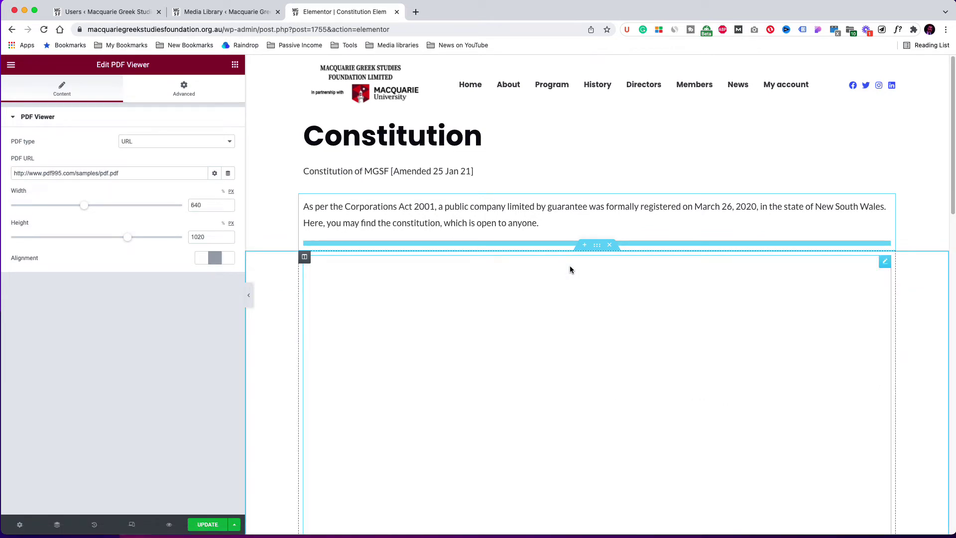
scroll(604, 293, "down", 2)
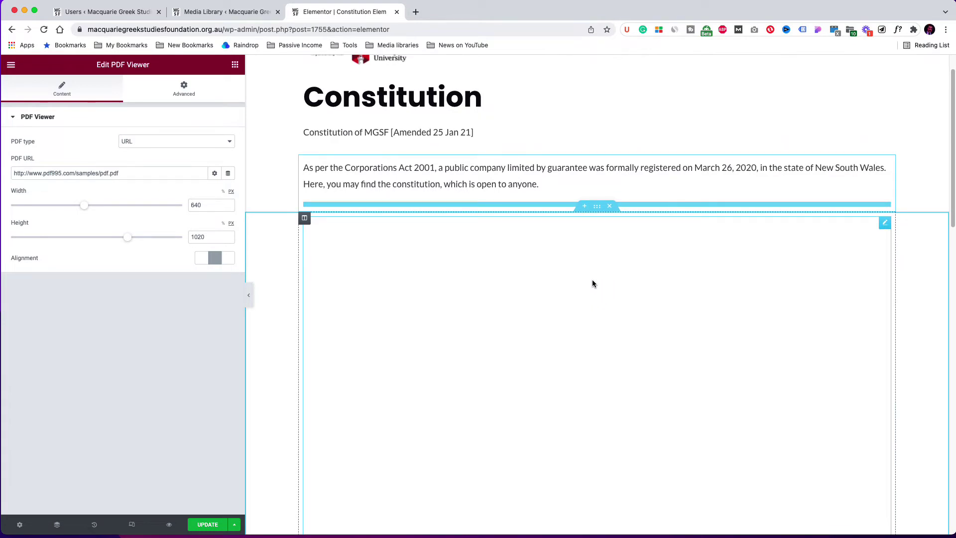
left_click(253, 15)
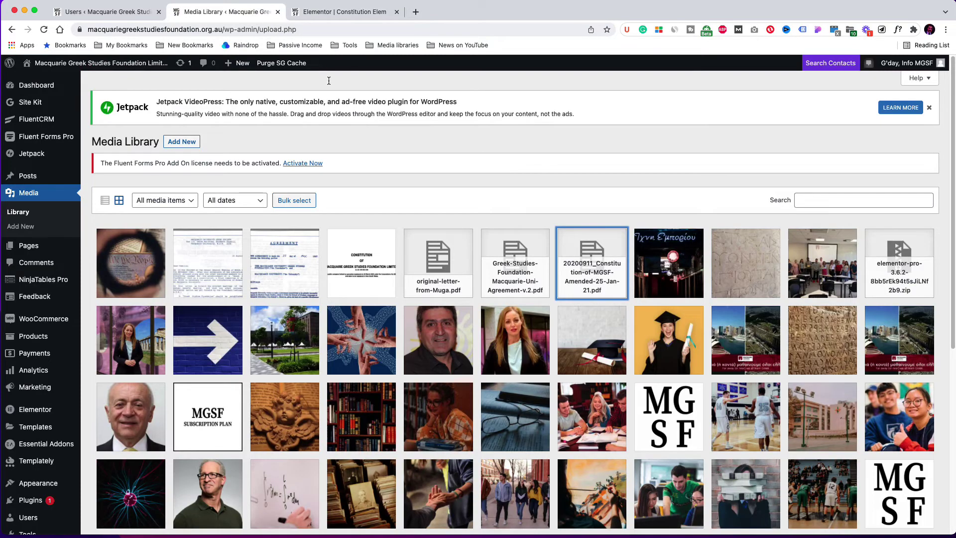
left_click(585, 258)
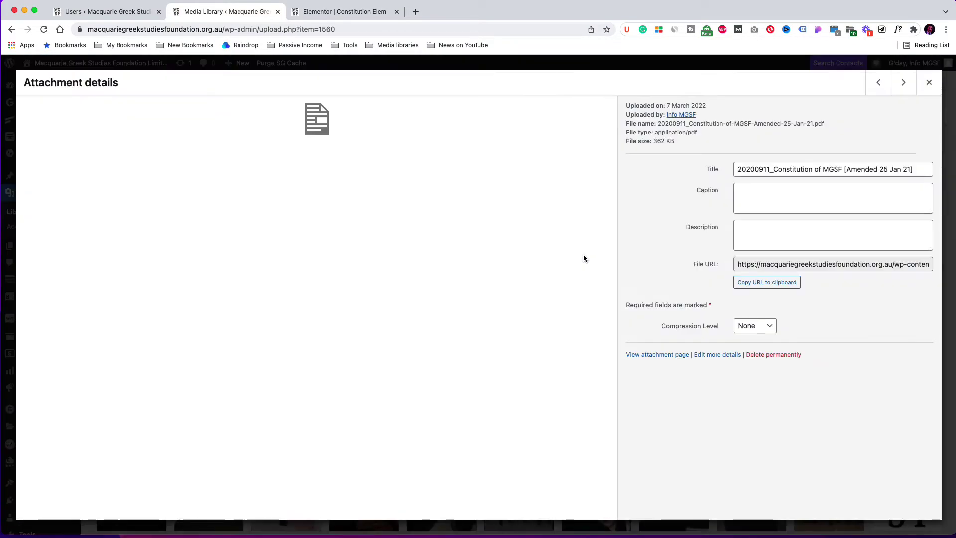
left_click(782, 288)
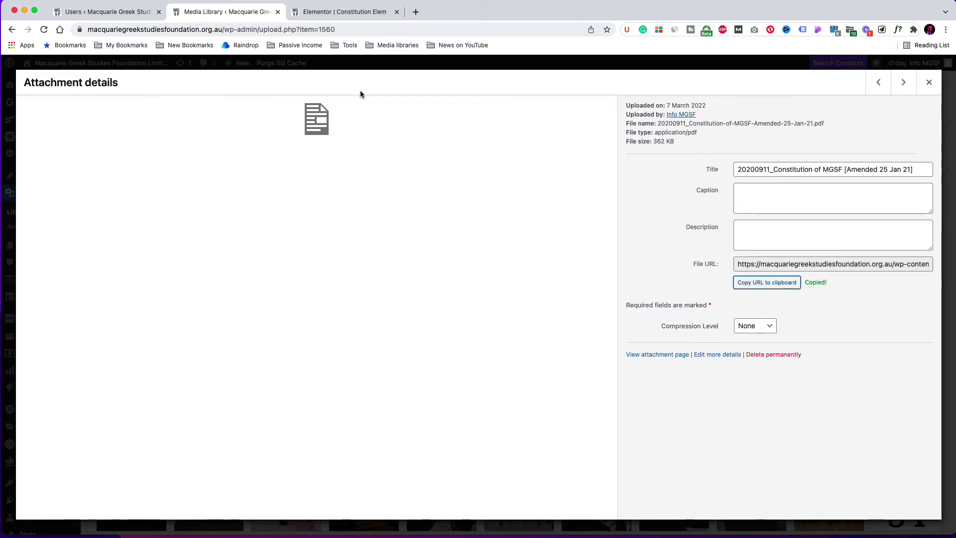
Replace the widget's sample PDF URL with the constitution PDF URL and click UPDATE.
left_click(343, 11)
left_click(142, 173)
key("super+a")
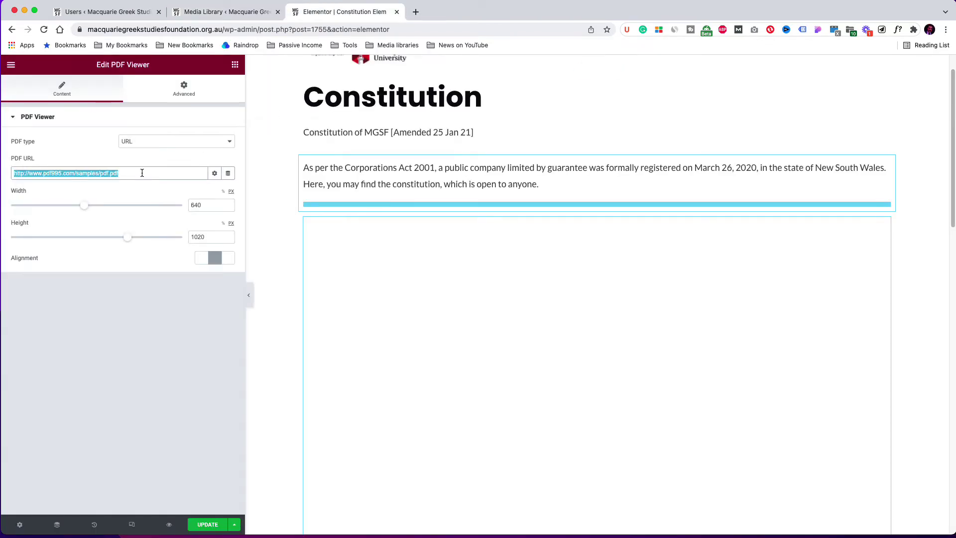
type("https://macquariegreekstudiesfoundation.org.au/wp-content/uploads/2022/03/20200911_Constitution-of-MGSF-Amended-25-Jan-21.pdf")
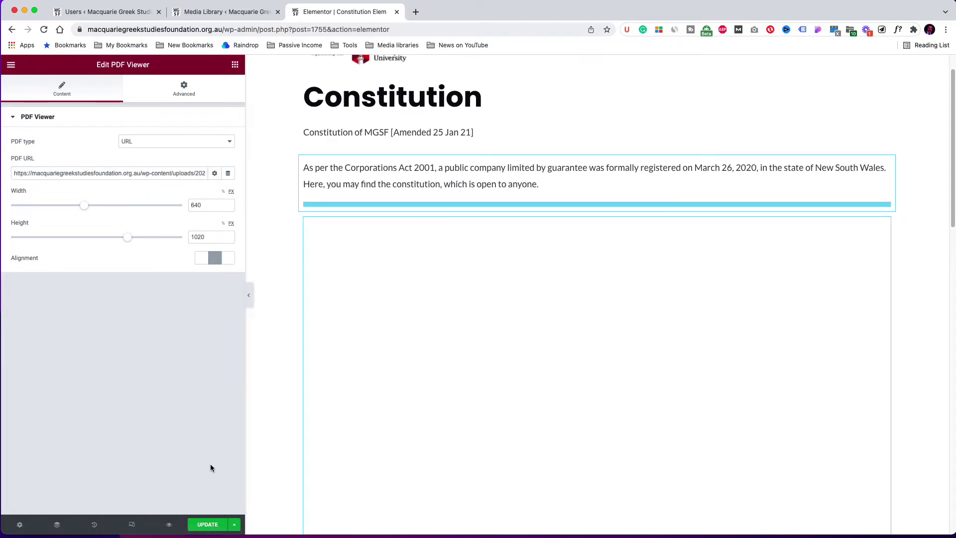
left_click(208, 525)
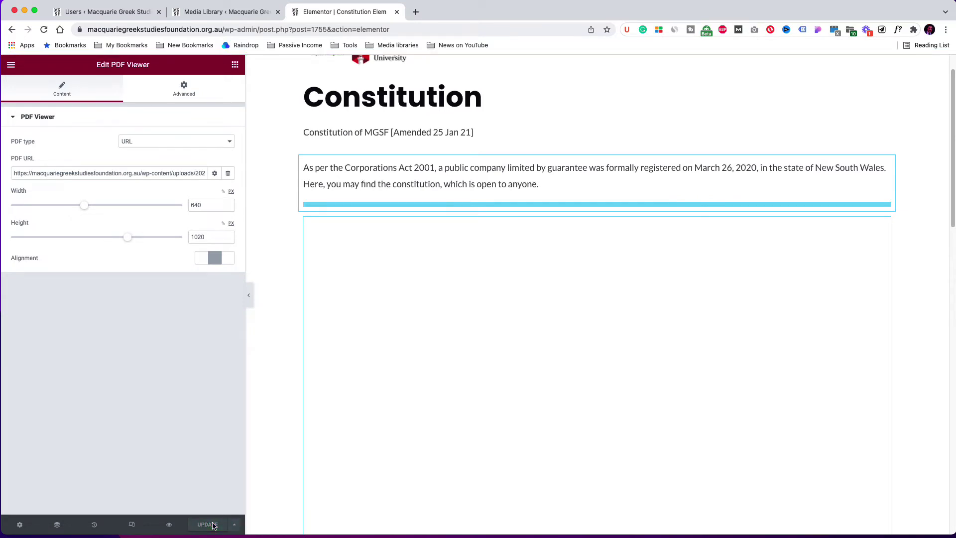
Reload the Elementor editor so the PDF preview refreshes.
scroll(603, 344, "down", 7)
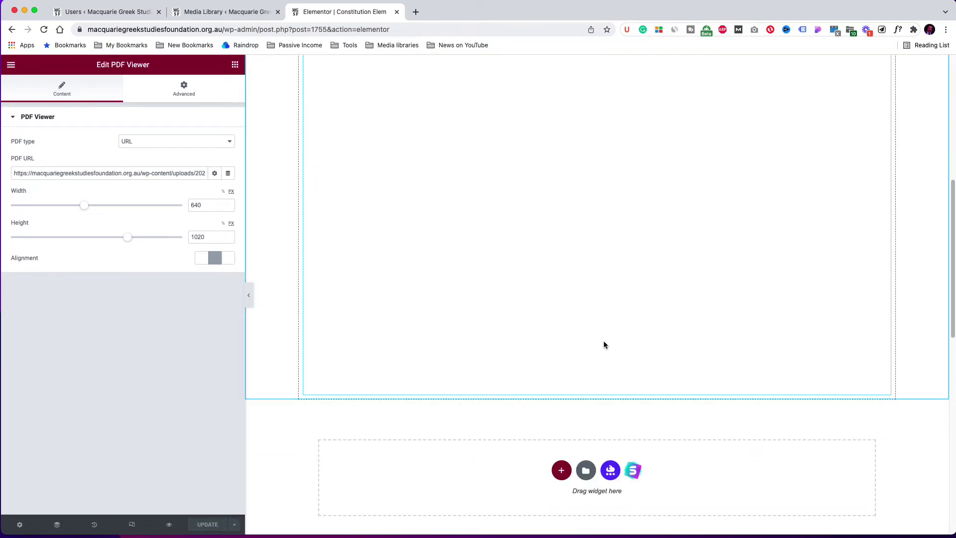
scroll(605, 345, "up", 7)
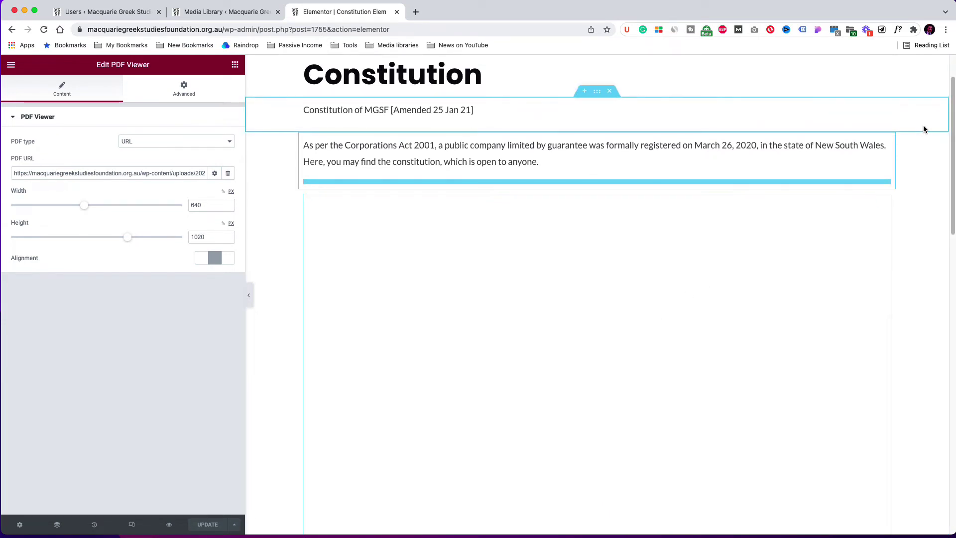
right_click(178, 395)
left_click(187, 424)
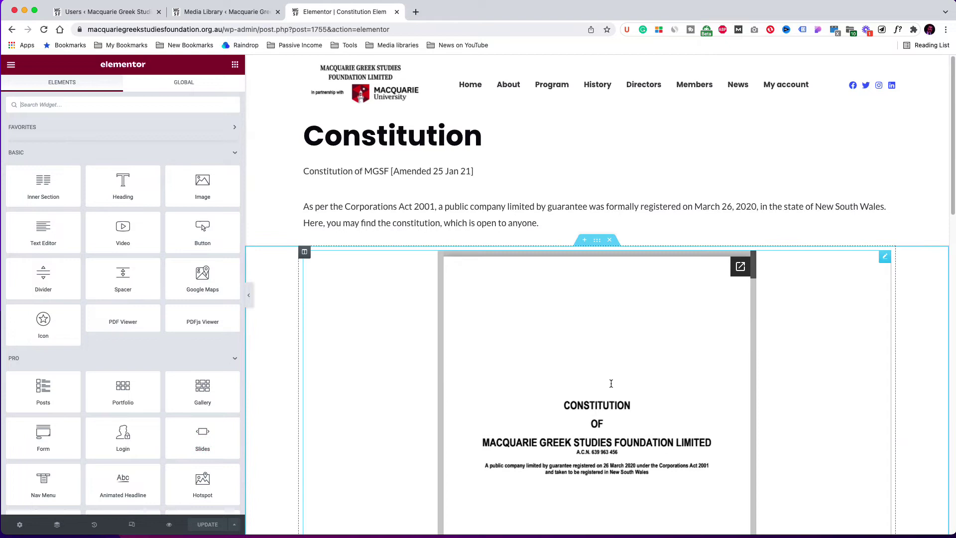
Reduce the PDF Viewer's height from 1020 to 900.
left_click(885, 259)
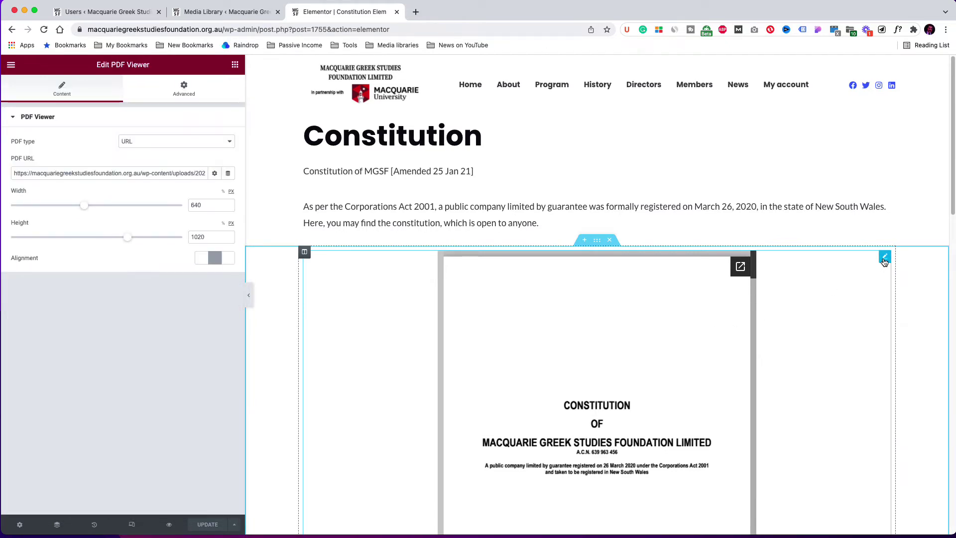
scroll(470, 305, "down", 1)
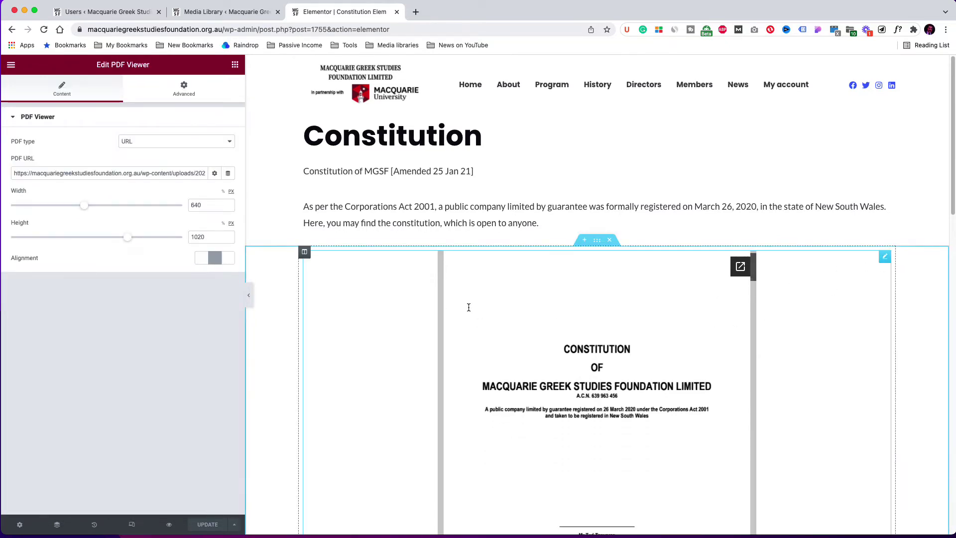
scroll(696, 283, "down", 6)
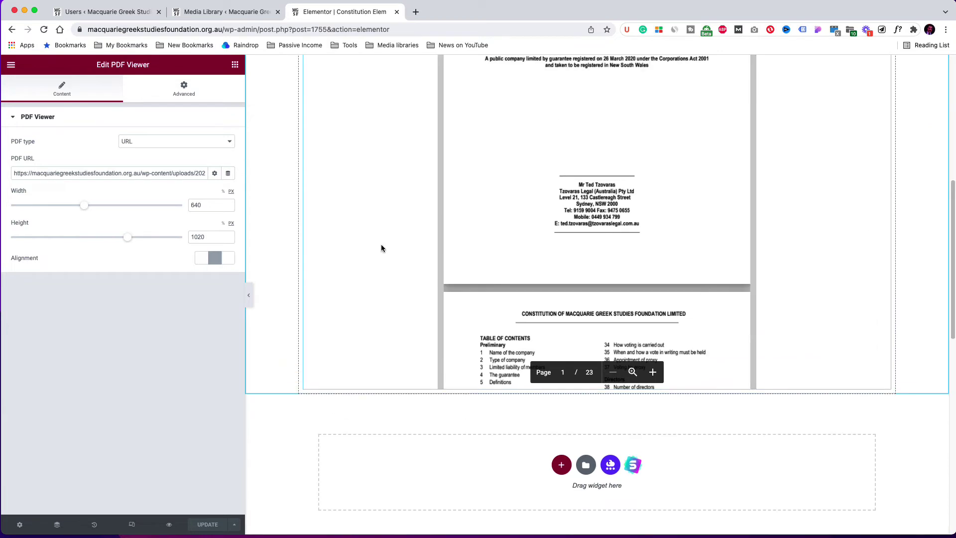
left_click_drag(131, 241, 114, 242)
scroll(626, 226, "up", 4)
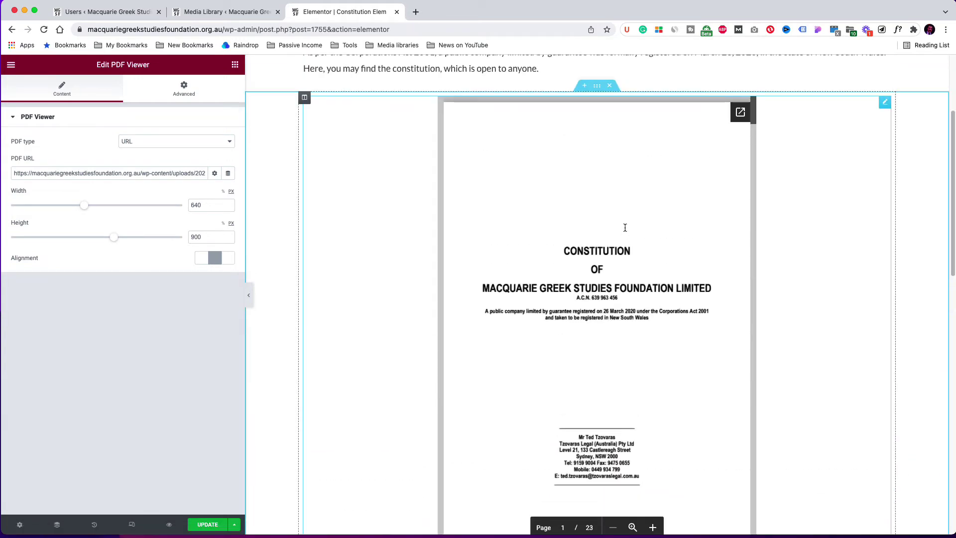
scroll(626, 227, "up", 1)
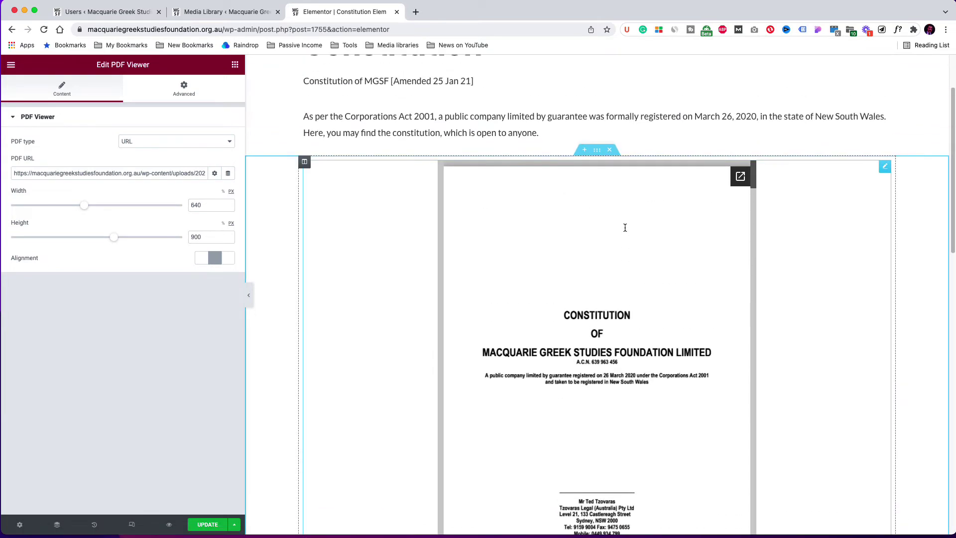
Save the height change and preview the Constitution Elem page in a new tab.
left_click(215, 525)
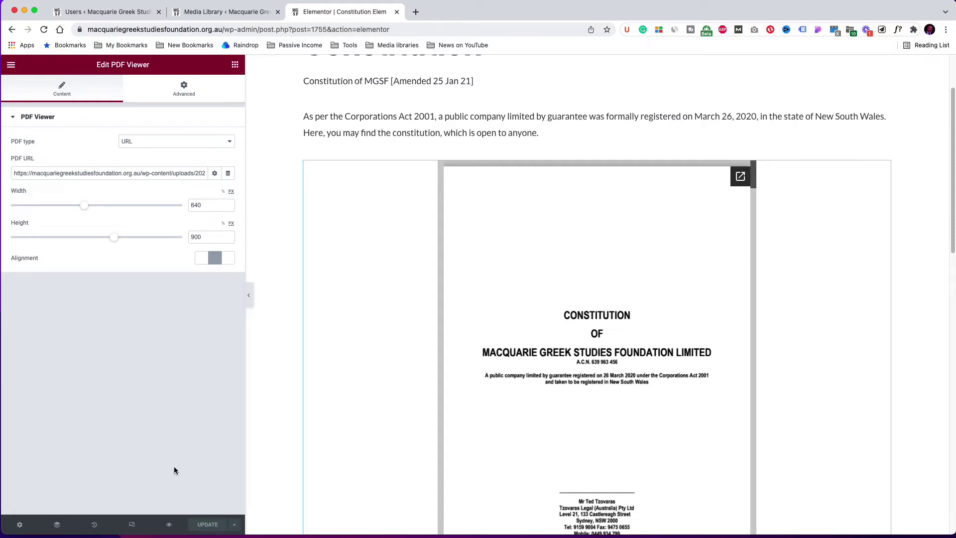
left_click(169, 524)
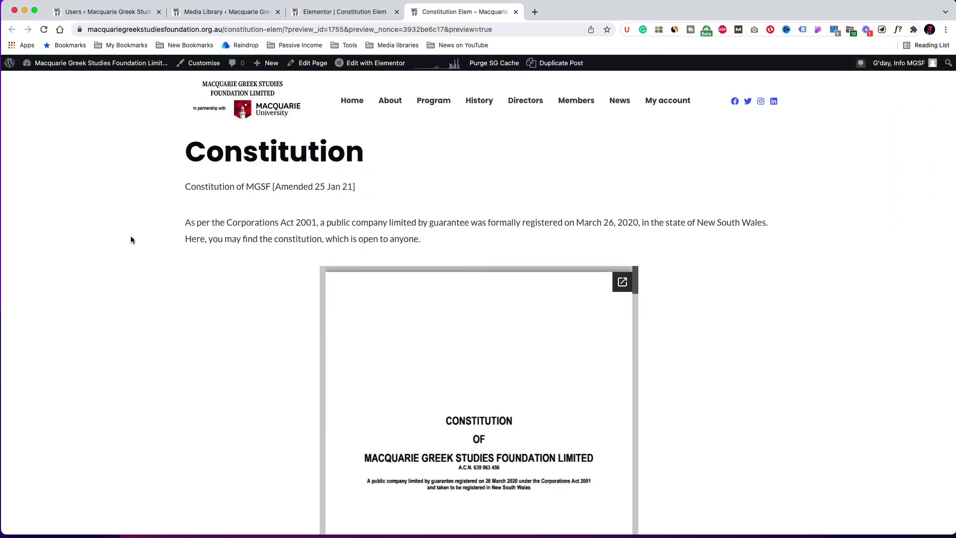
scroll(130, 235, "down", 2)
scroll(131, 239, "down", 5)
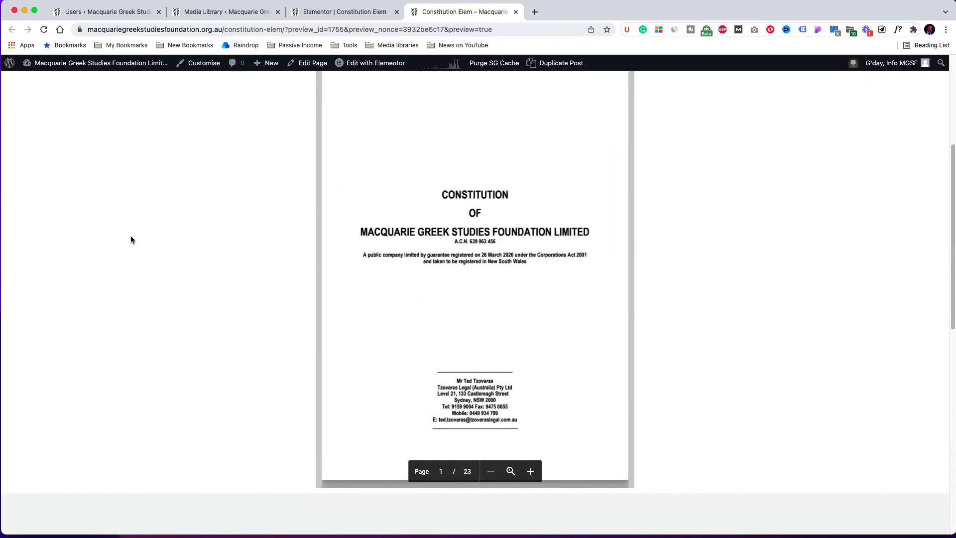
Open the constitution PDF full-size in a new tab and download a copy.
scroll(131, 239, "up", 3)
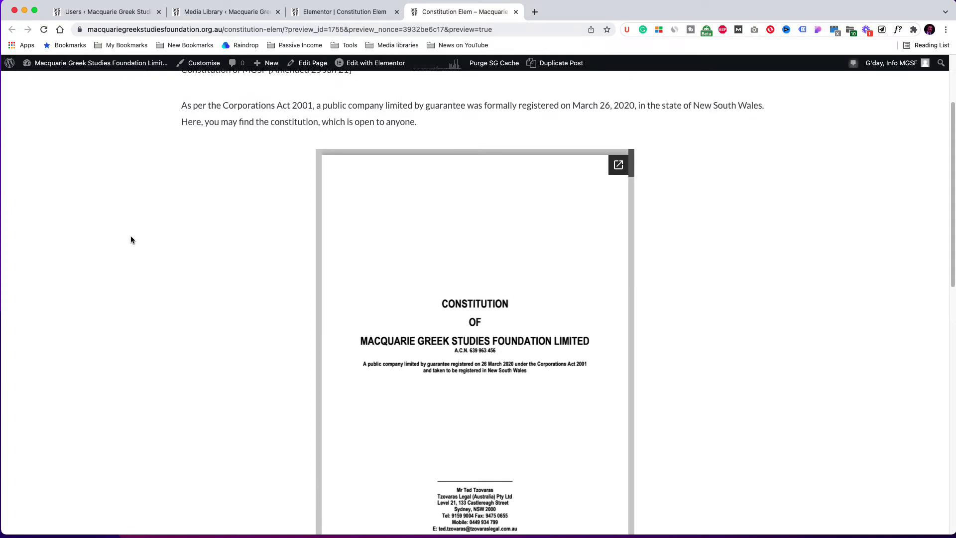
scroll(131, 240, "up", 3)
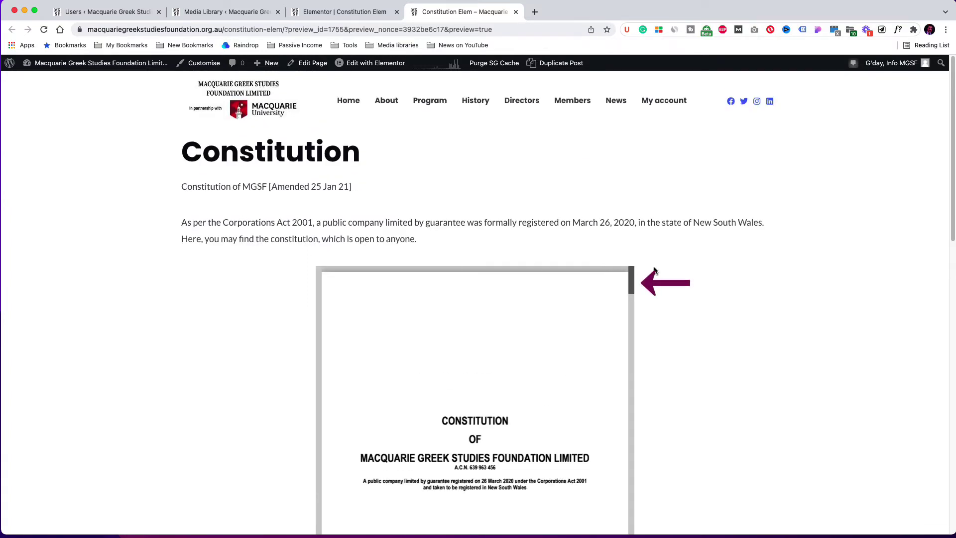
left_click(620, 279)
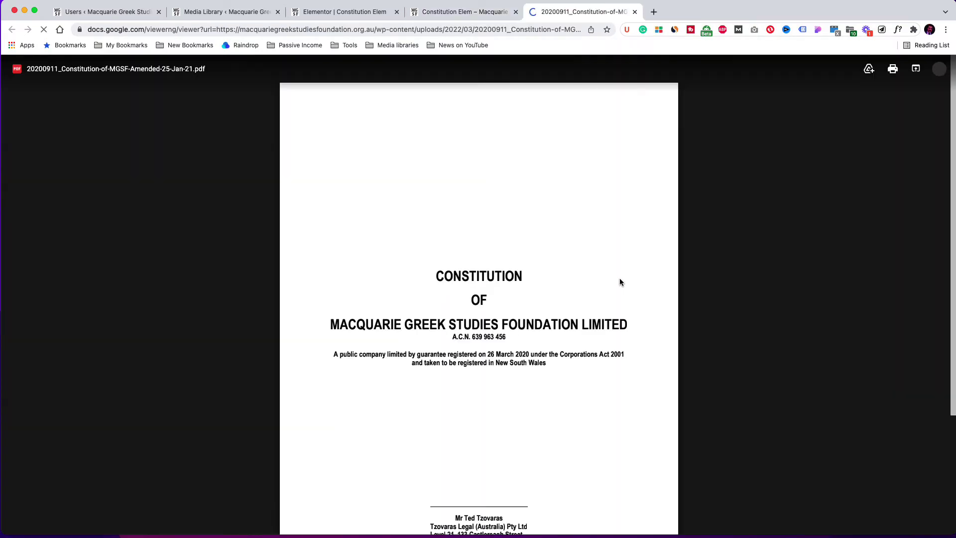
scroll(801, 256, "down", 5)
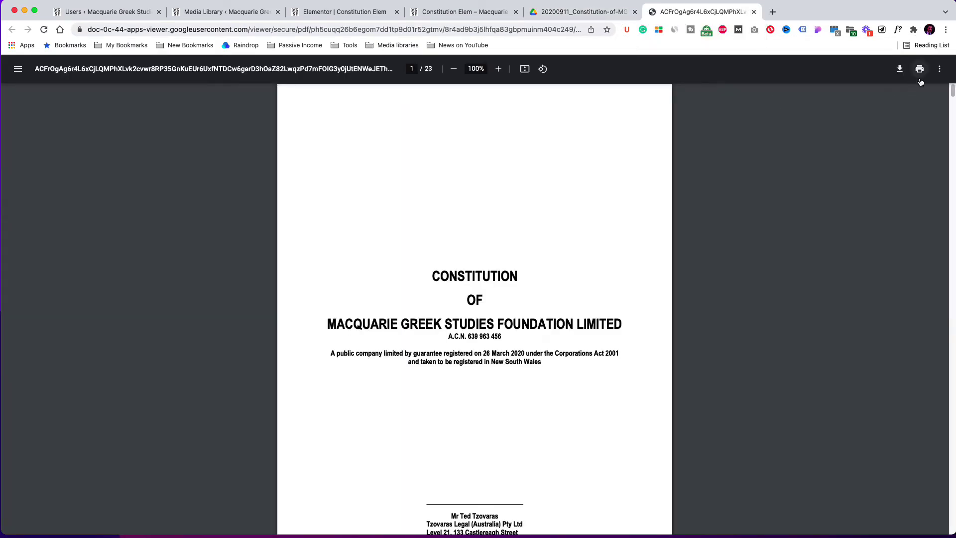
left_click(899, 69)
left_click(808, 371)
Switch the viewer to two-page view, then return to the Constitution page preview.
left_click(940, 69)
left_click(916, 95)
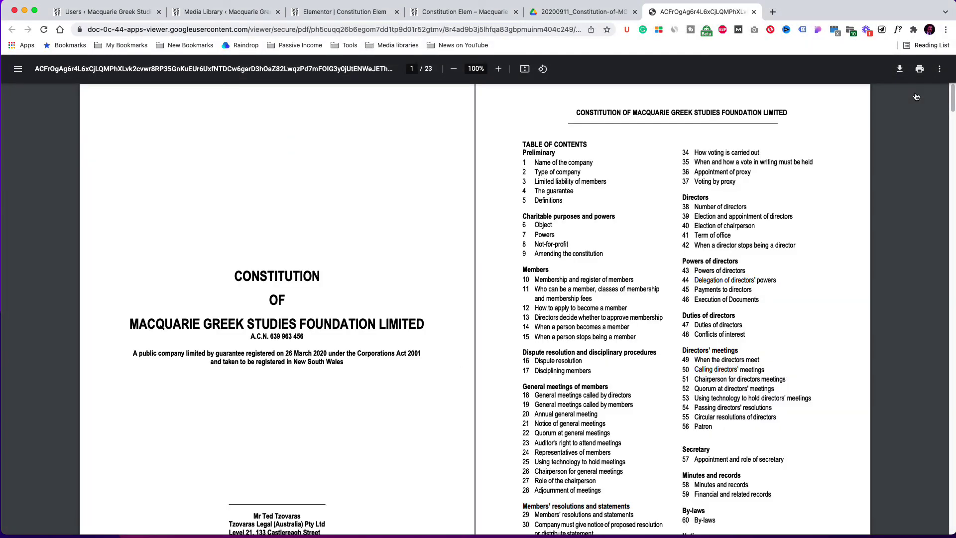
left_click(616, 18)
left_click(503, 16)
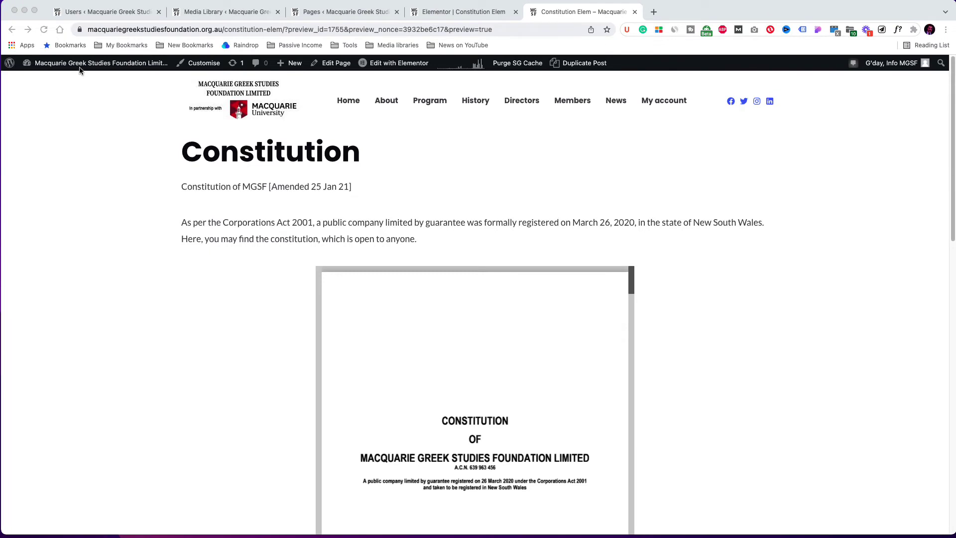
Go to the WordPress dashboard through the site-name admin menu.
left_click(80, 70)
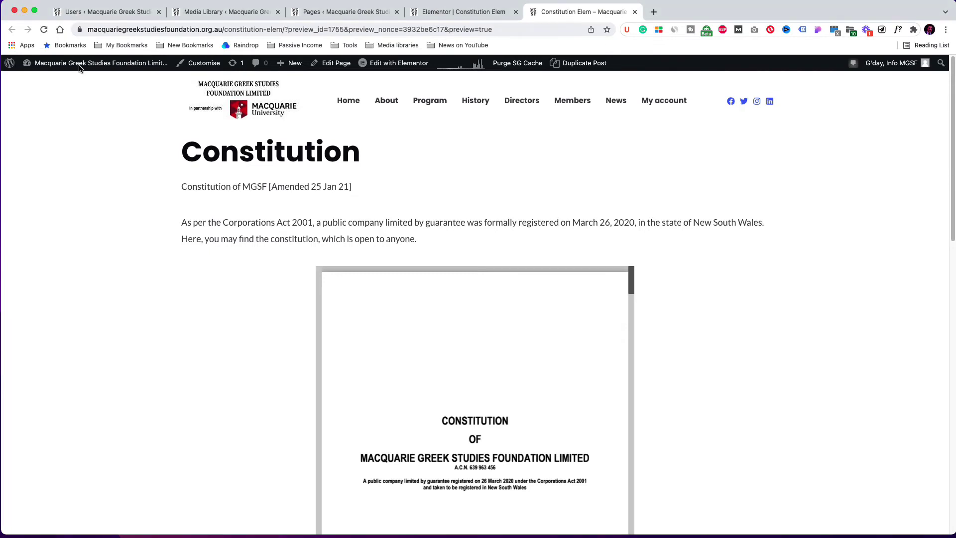
mouse_move(80, 68)
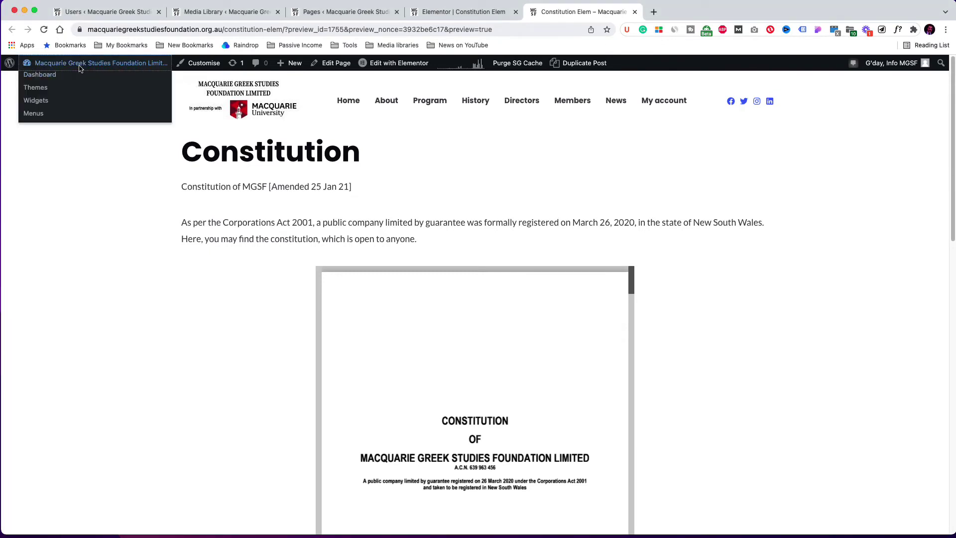
left_click(44, 76)
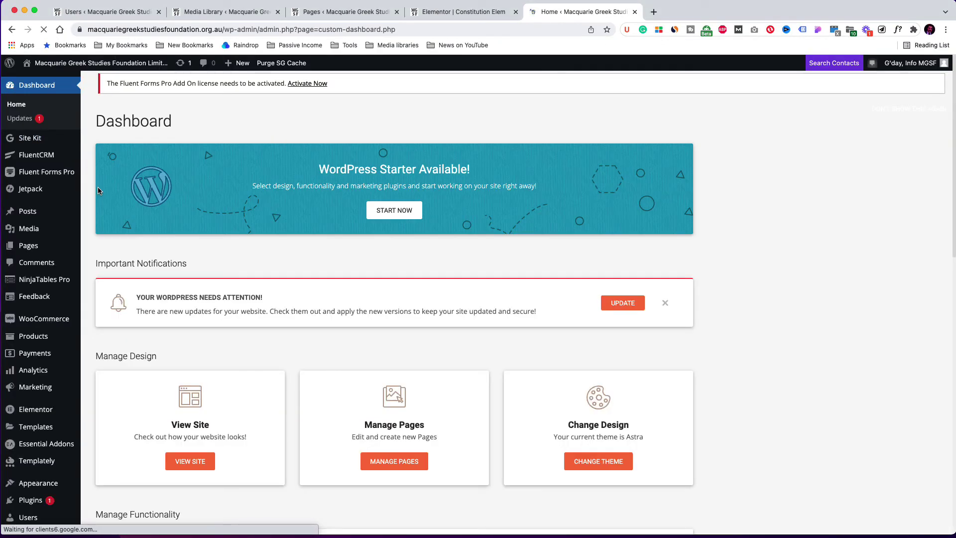
mouse_move(32, 213)
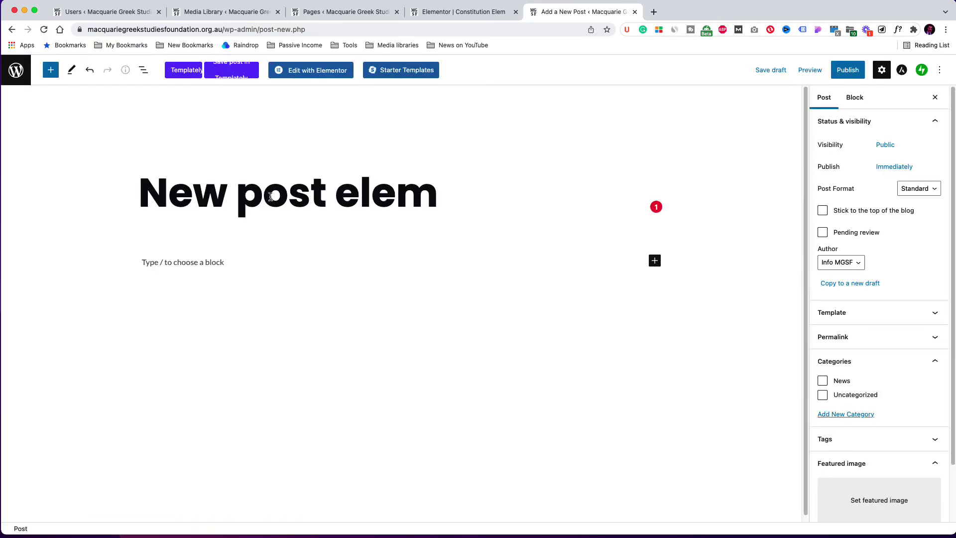
Publish the 'New post elem' post and dismiss the published summary.
left_click(850, 71)
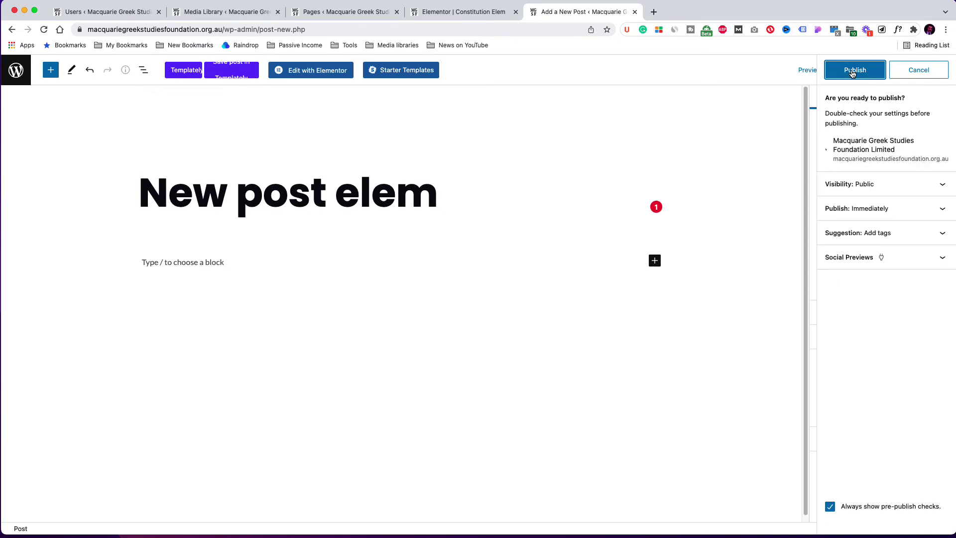
left_click(851, 72)
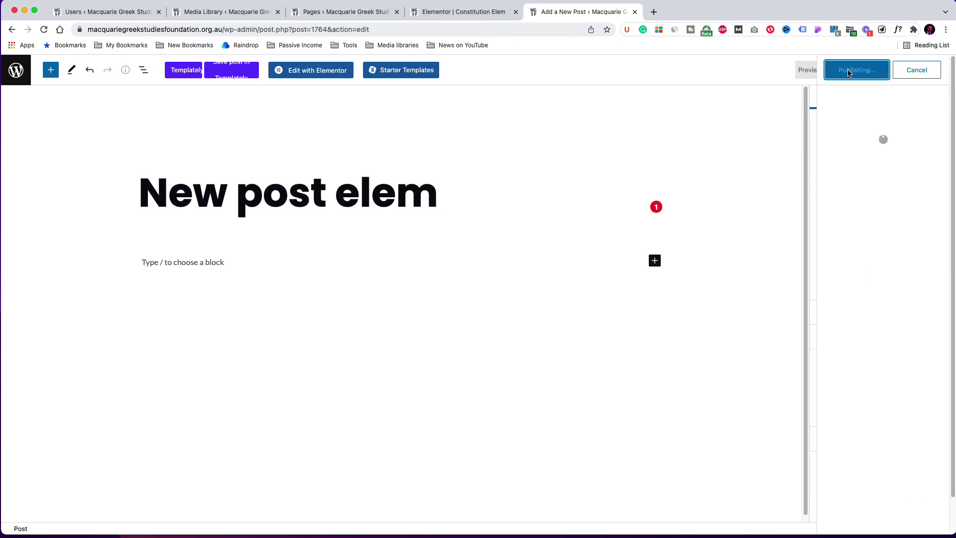
left_click(943, 73)
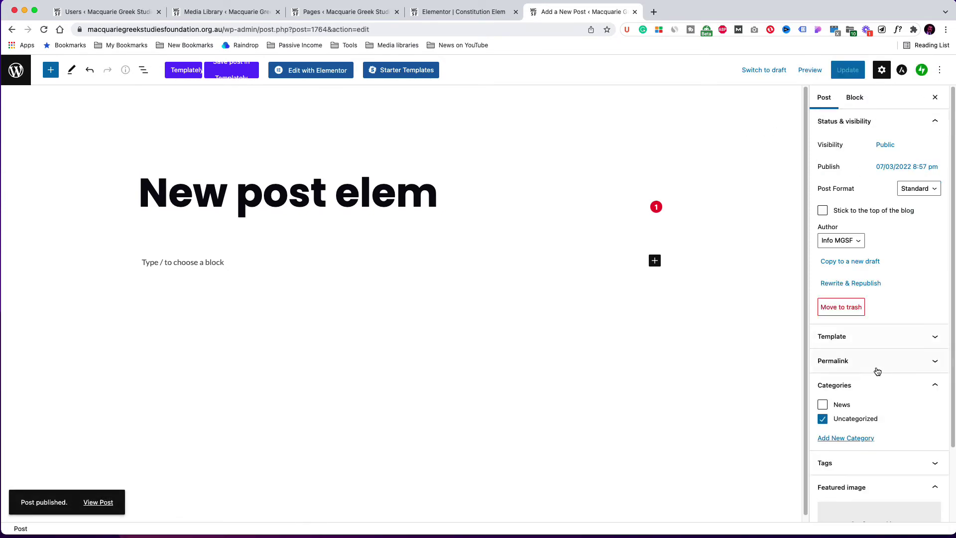
File the post under News, give it a featured image, and save the update.
left_click(843, 405)
scroll(847, 496, "down", 2)
left_click(854, 484)
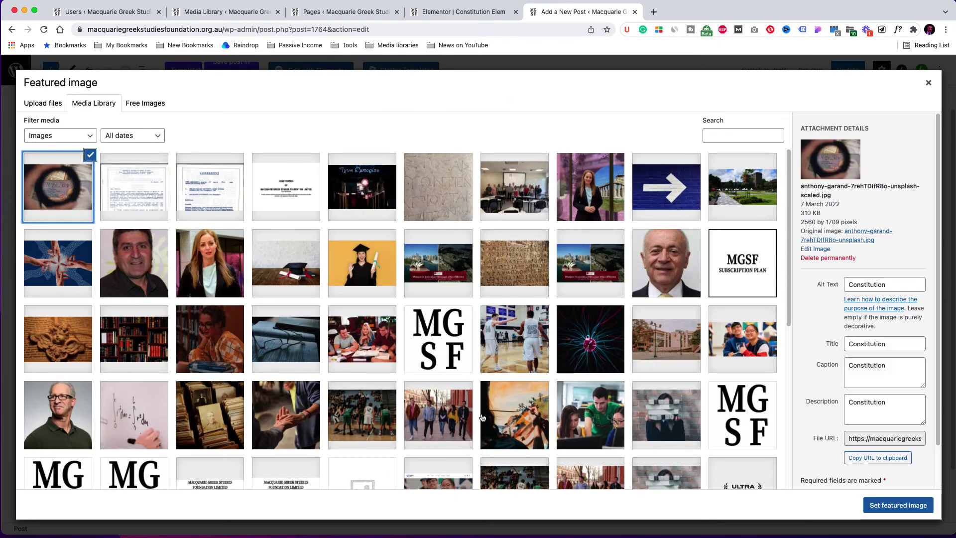
left_click(916, 507)
left_click(849, 71)
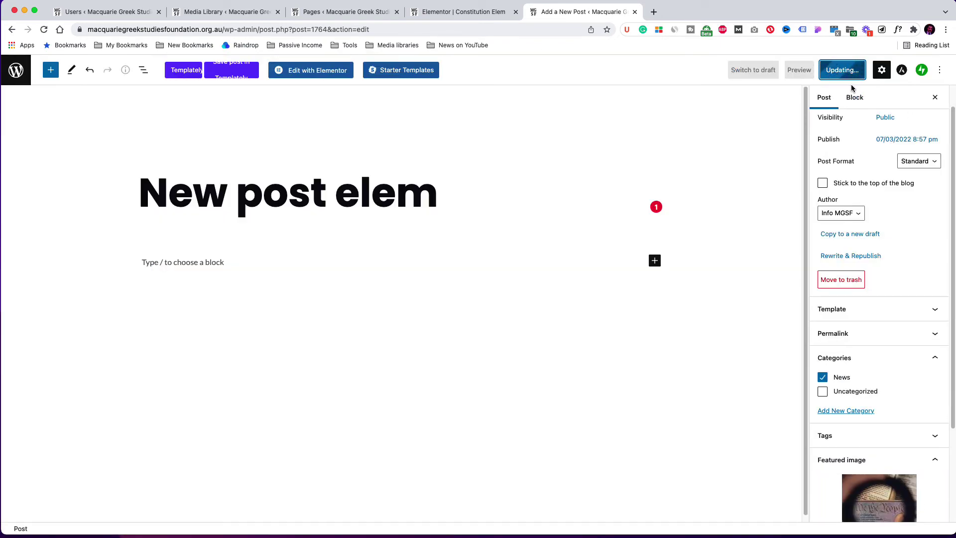
In Elementor, add a text paragraph reading 'Our new constitution is valid from today.'.
left_click(317, 70)
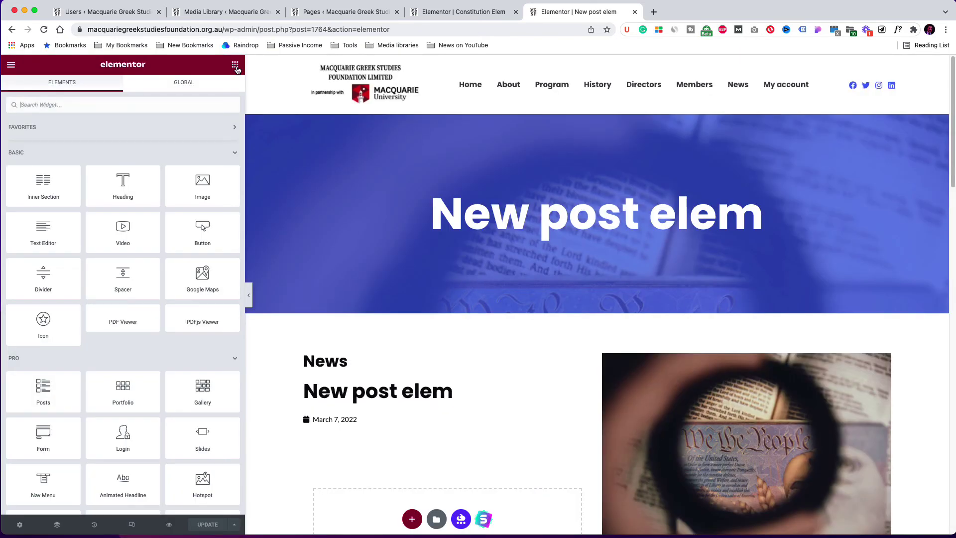
left_click_drag(43, 231, 384, 513)
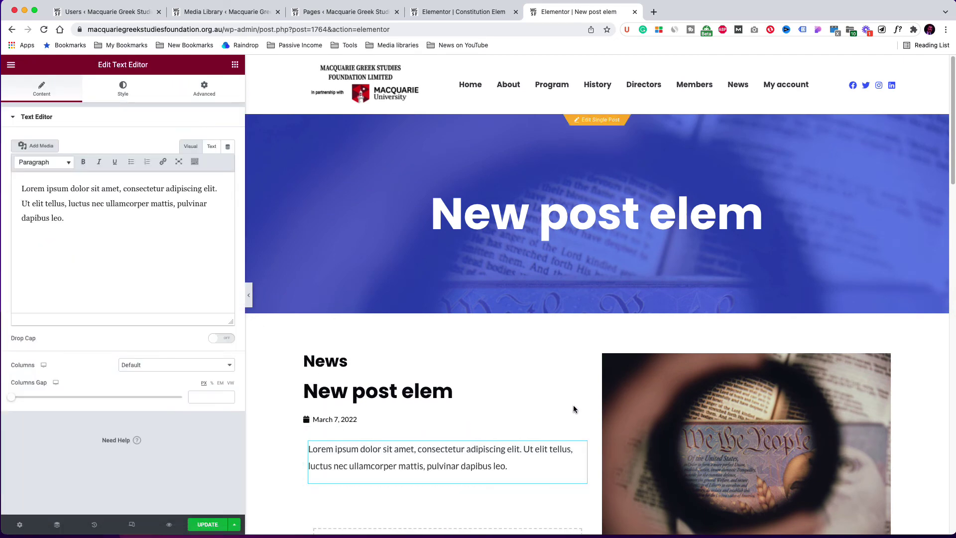
scroll(574, 409, "down", 2)
left_click_drag(103, 219, 18, 191)
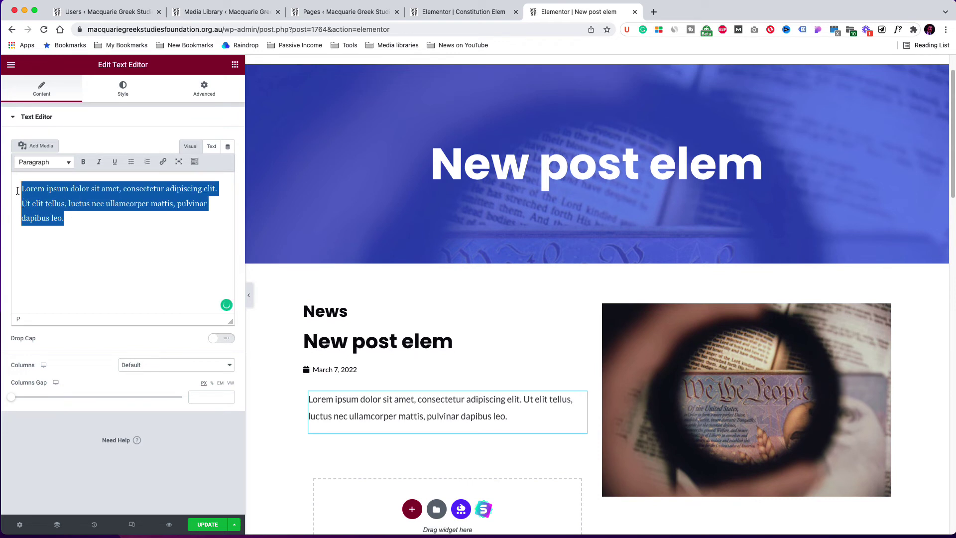
type("Our new constitution is valid from today.")
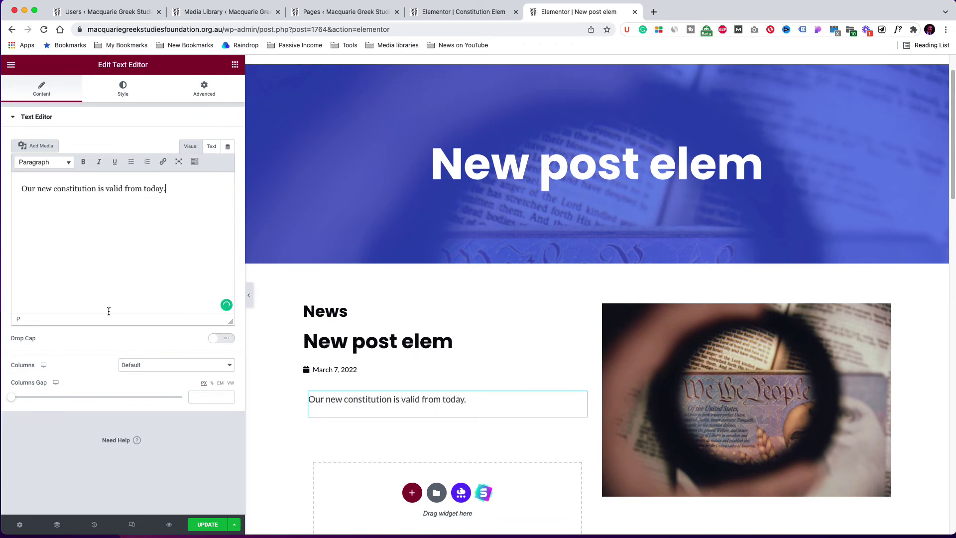
left_click(448, 382)
left_click(447, 398)
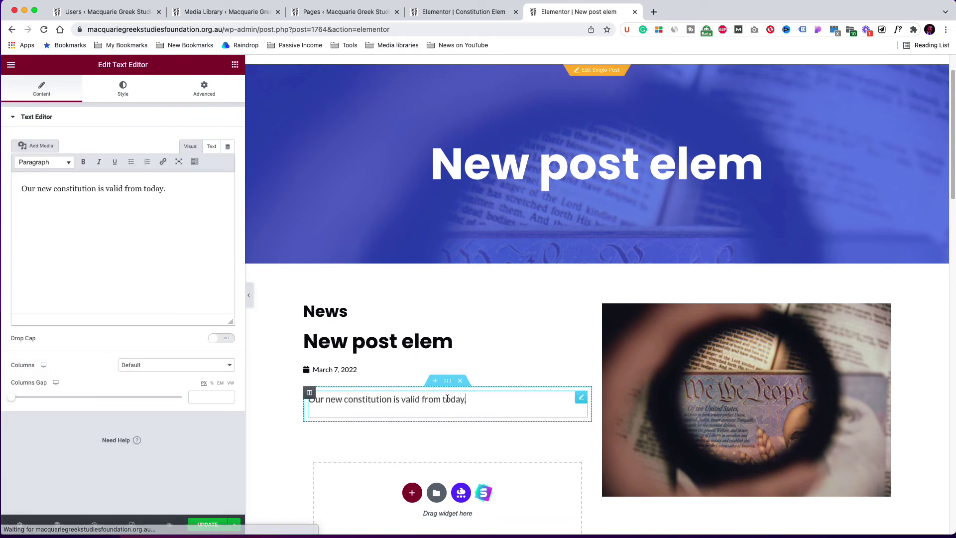
Add a one-column section below and place a PDF Viewer widget in it.
left_click(412, 492)
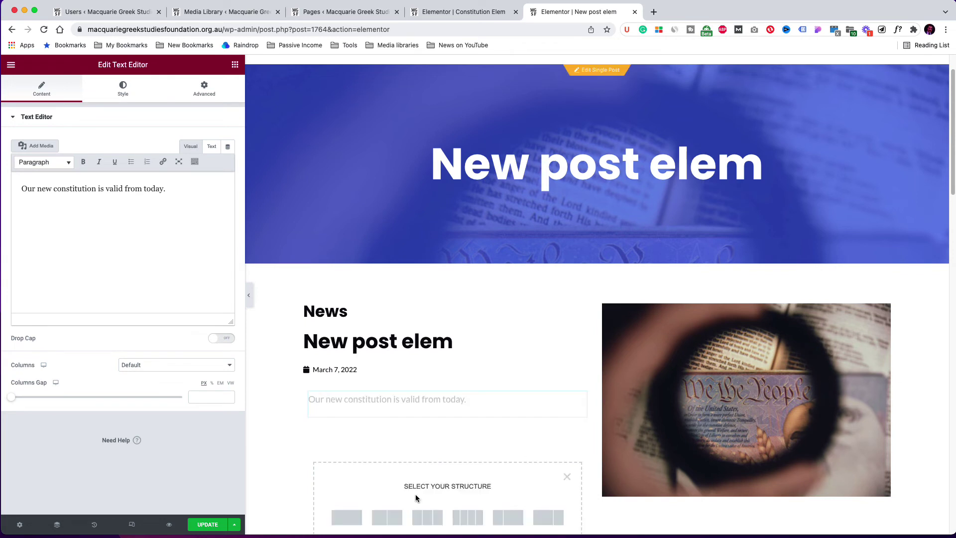
left_click(348, 518)
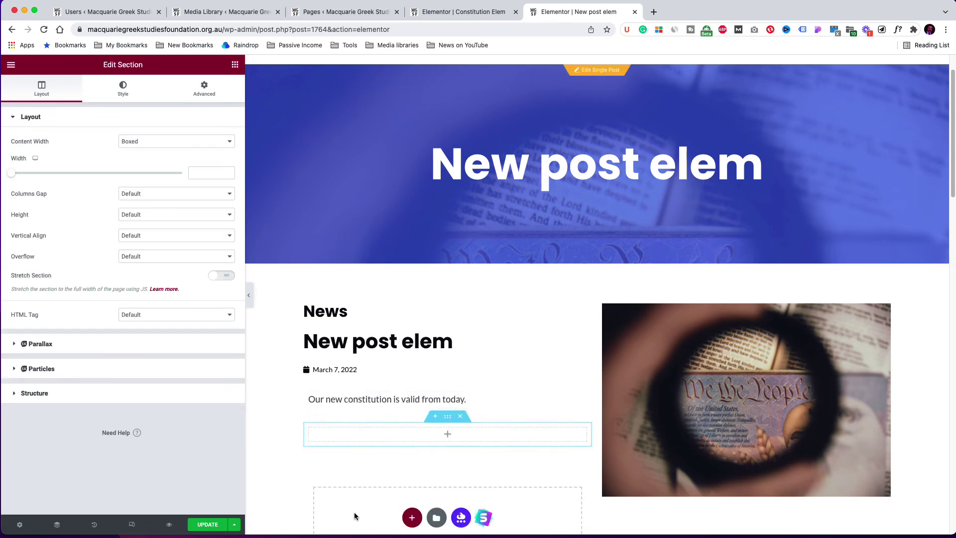
left_click(449, 437)
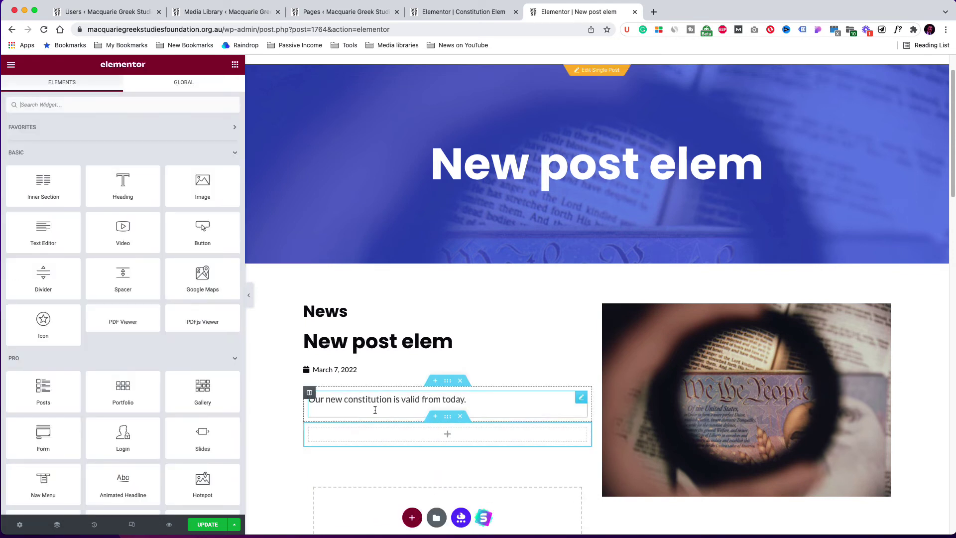
left_click(168, 104)
type("pdf")
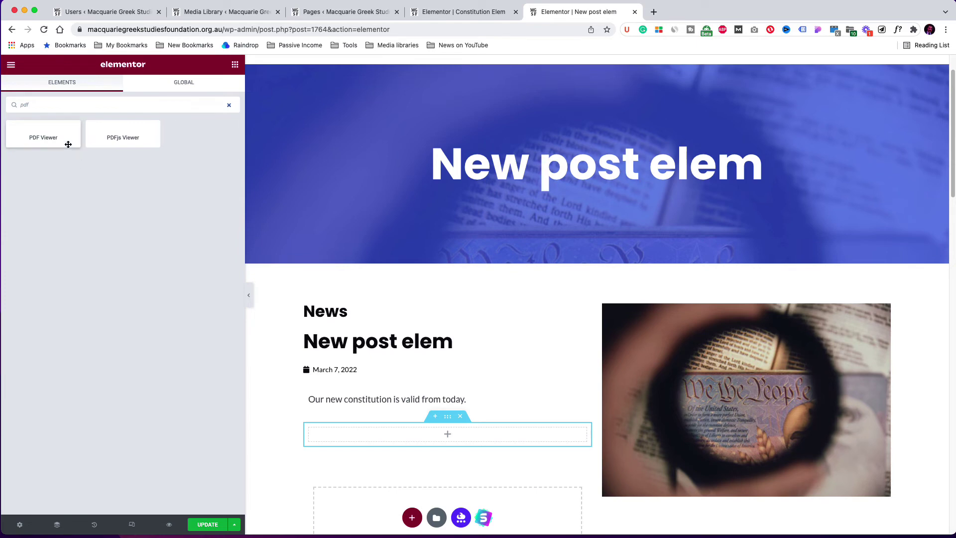
left_click_drag(66, 143, 450, 441)
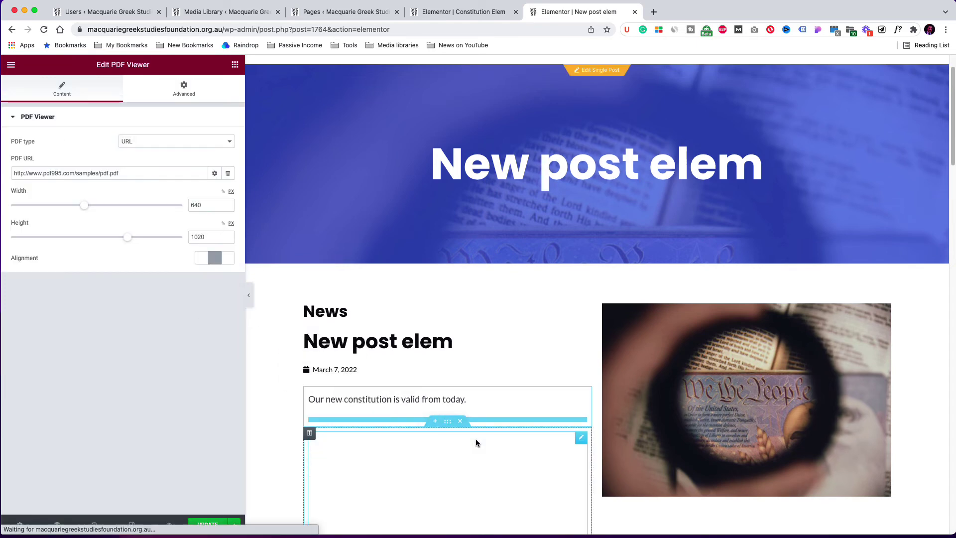
Copy the Constitution PDF's file URL from the Media Library and return to the editor.
left_click(238, 17)
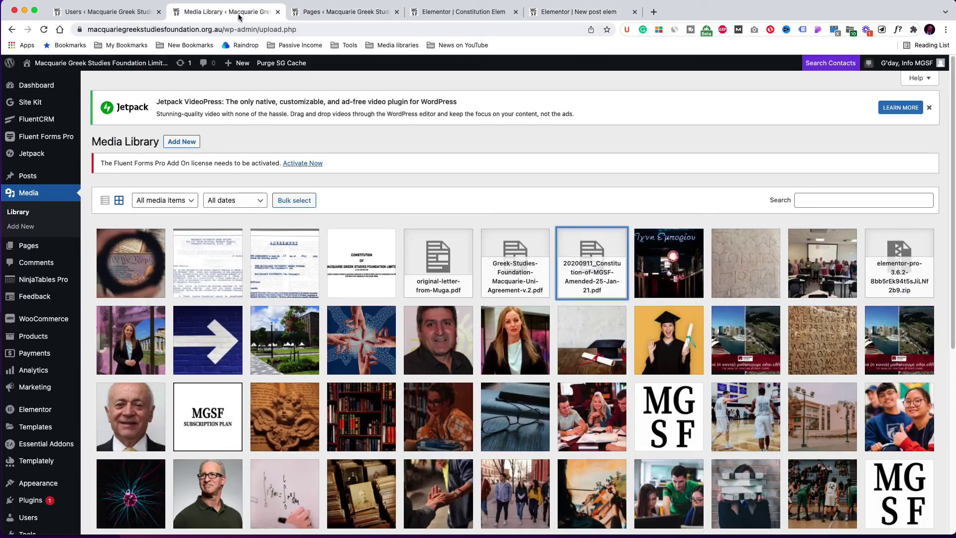
left_click(589, 268)
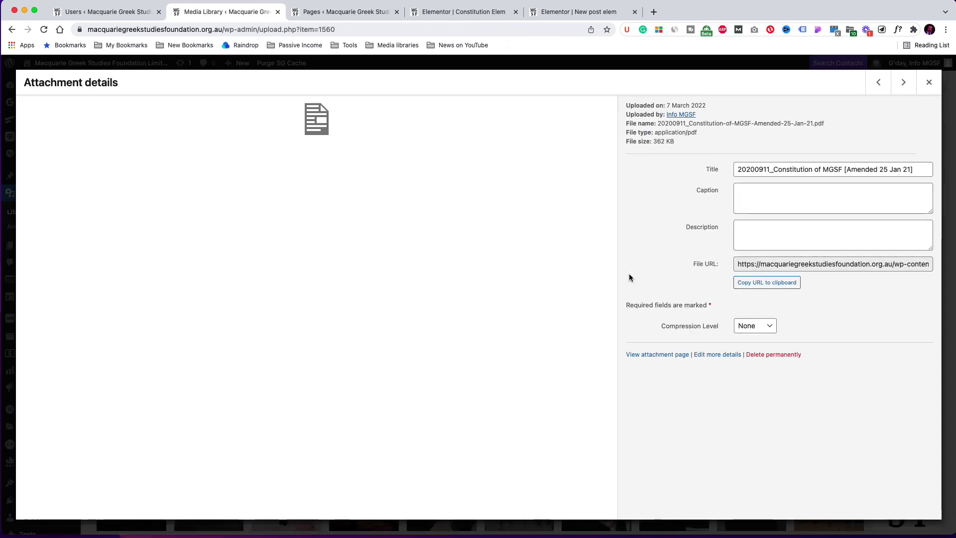
left_click(767, 288)
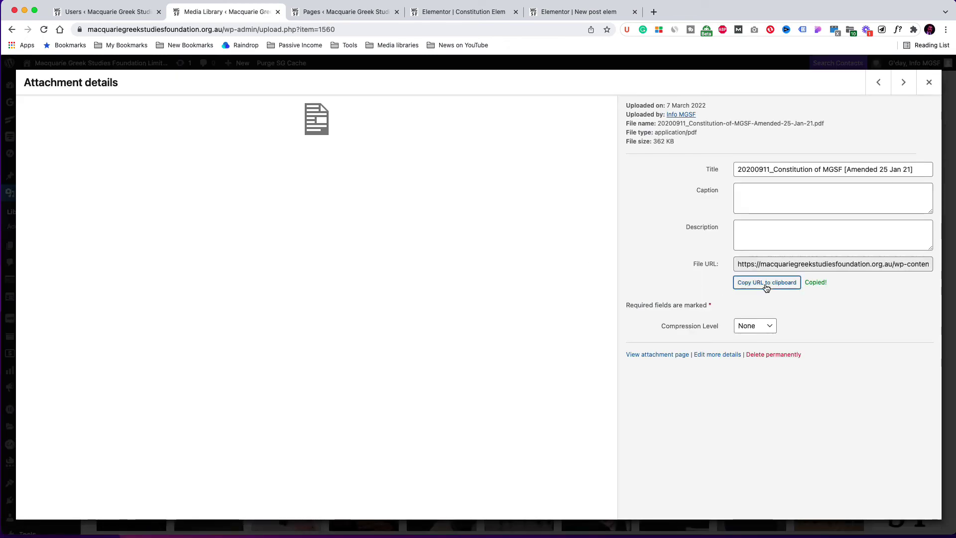
left_click(601, 19)
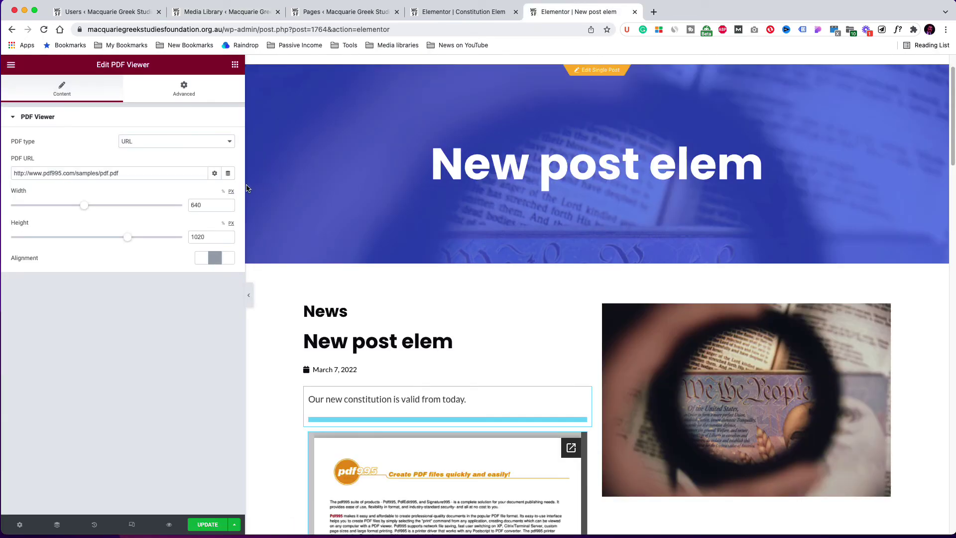
Replace the PDF Viewer's sample URL with the Constitution PDF's URL.
left_click(155, 173)
key("super+a")
key("super+v")
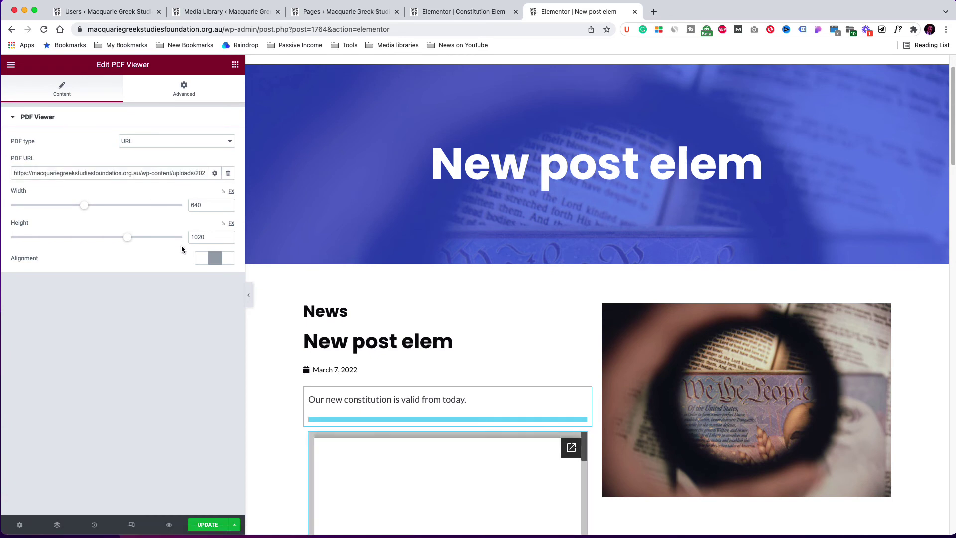
Change the viewer height to 900, then 800, and update the post.
left_click_drag(211, 237, 177, 238)
type("900")
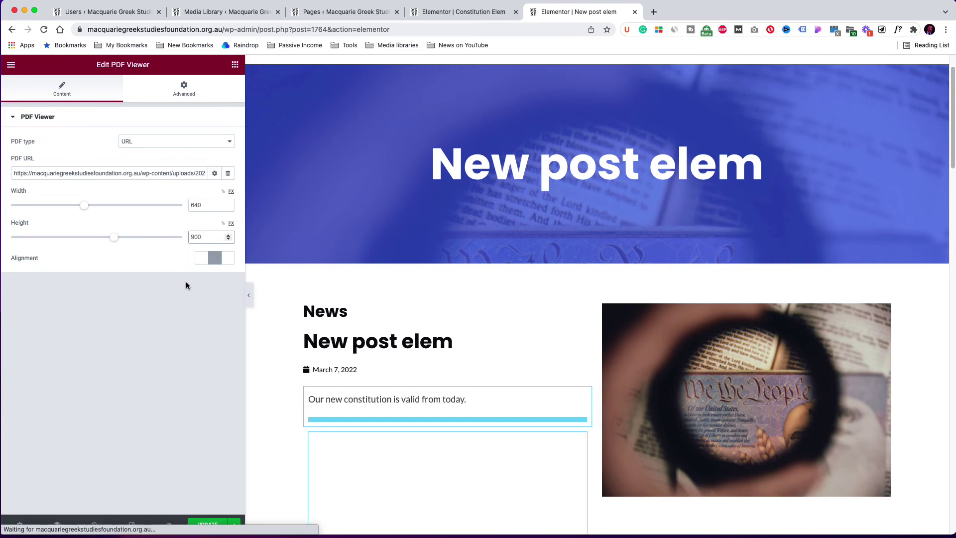
scroll(384, 363, "down", 3)
scroll(384, 364, "down", 6)
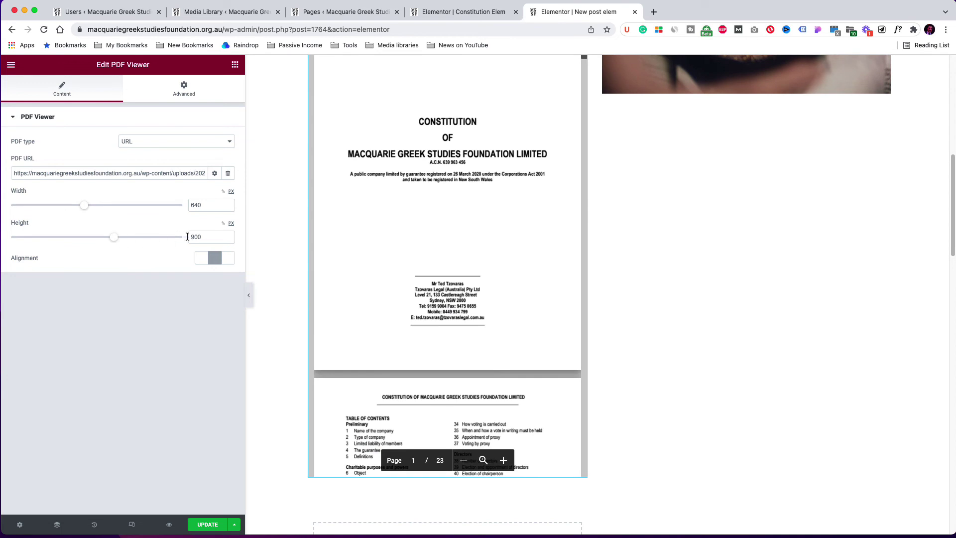
left_click_drag(203, 237, 178, 237)
type("800")
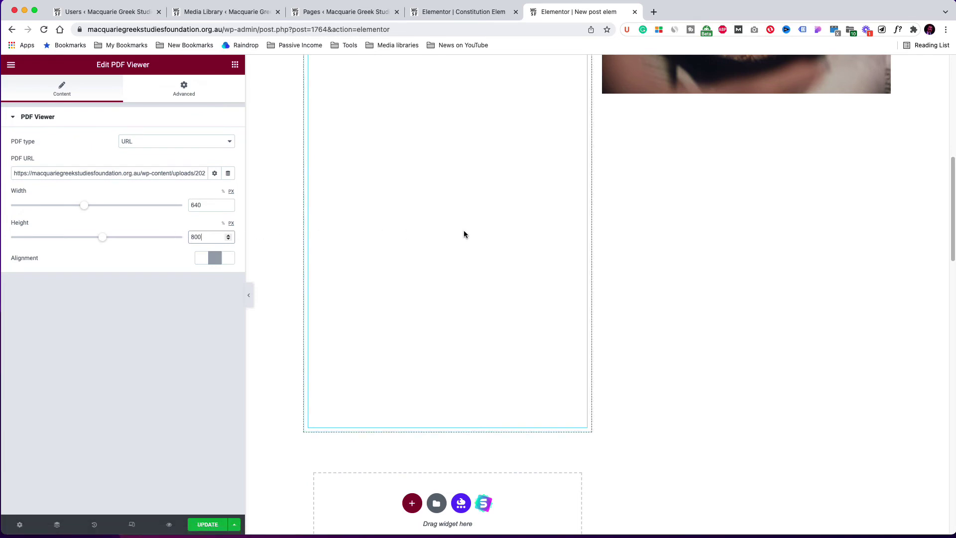
scroll(471, 234, "up", 2)
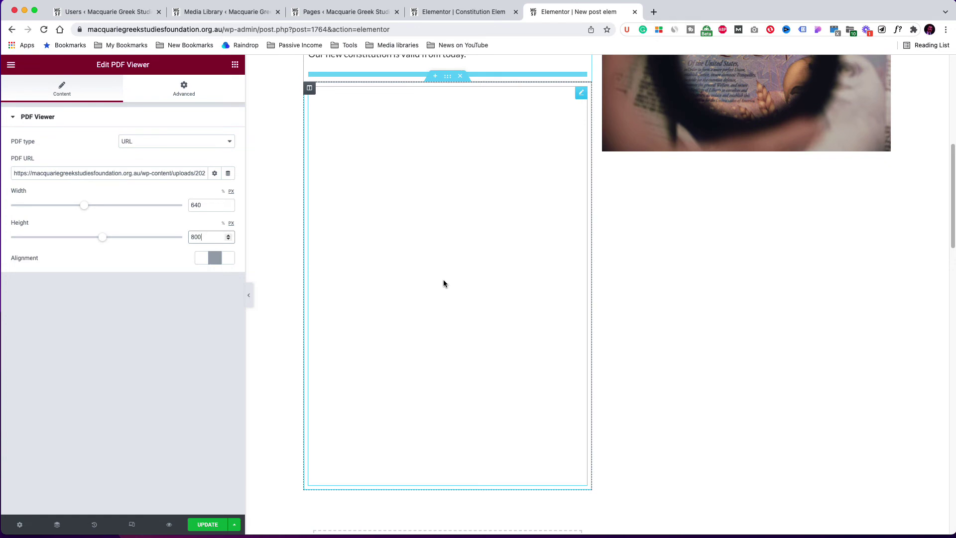
left_click(216, 526)
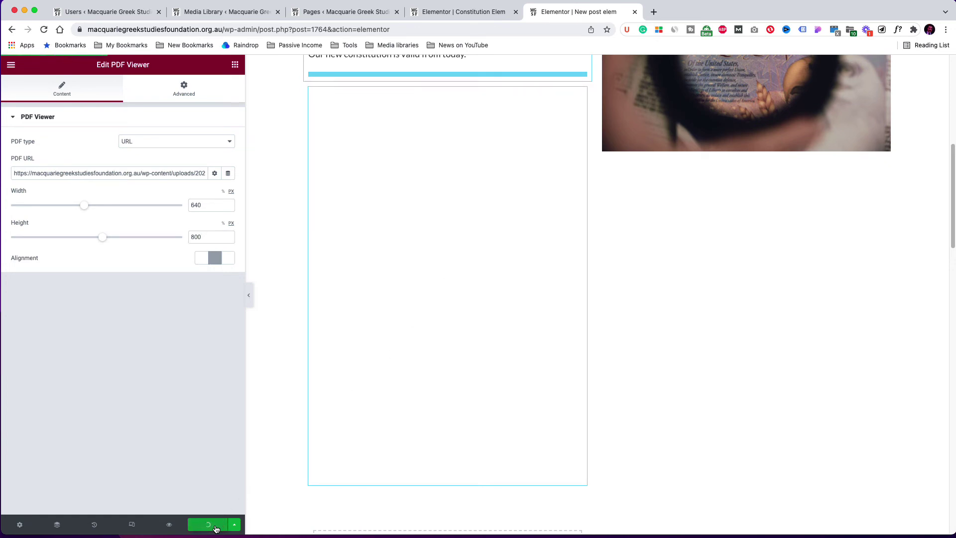
Preview the news post and scroll through its paragraph and embedded Constitution PDF.
left_click(169, 524)
scroll(284, 235, "down", 10)
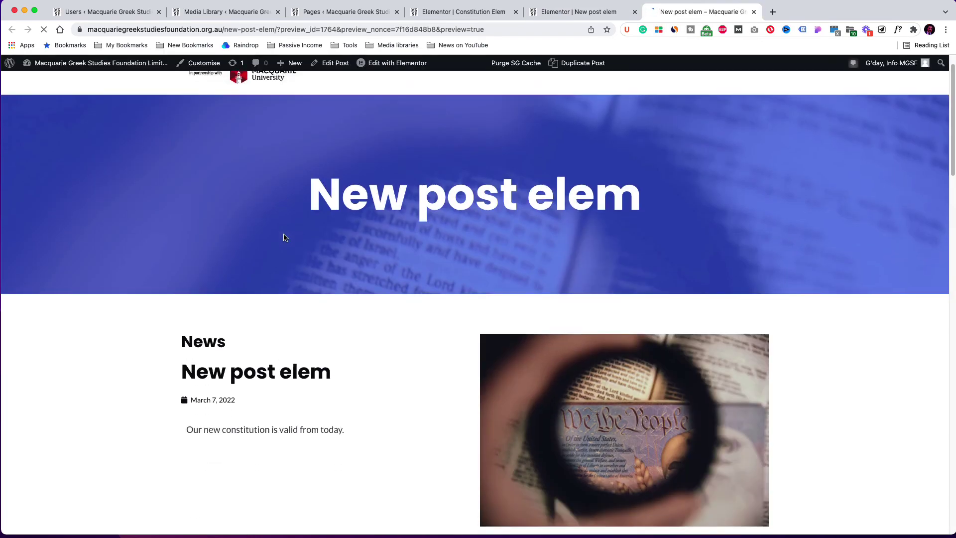
scroll(168, 263, "down", 15)
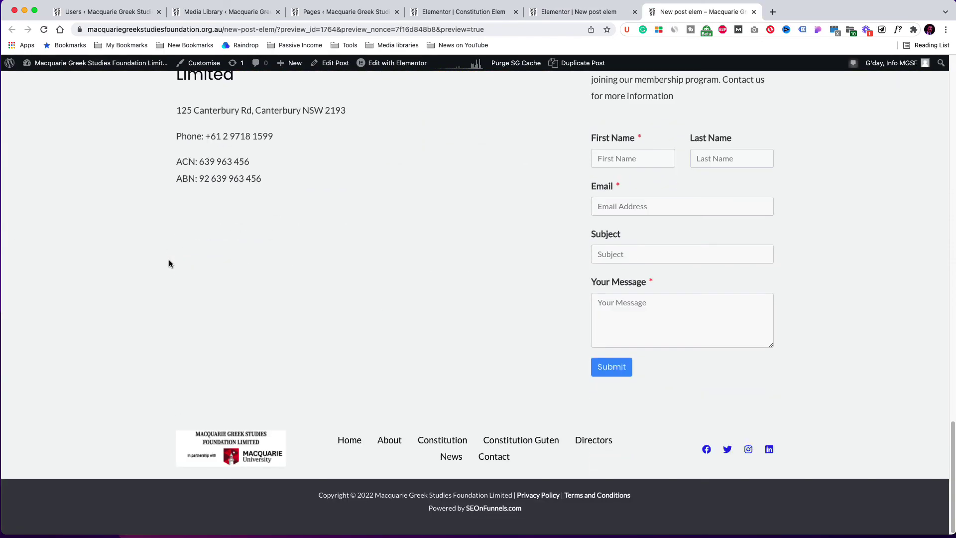
scroll(169, 264, "up", 20)
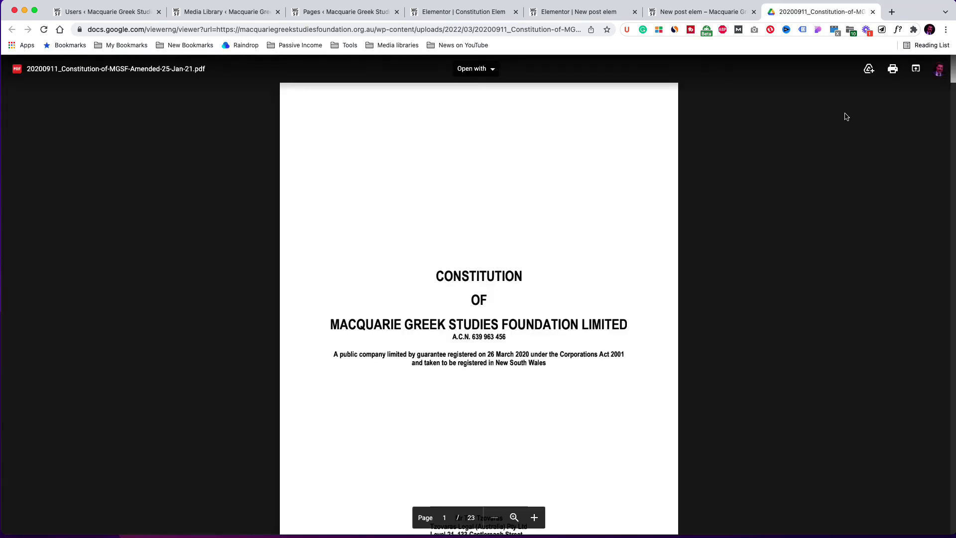
Close the Google Docs Viewer tab and return to the New post elem preview.
left_click(873, 12)
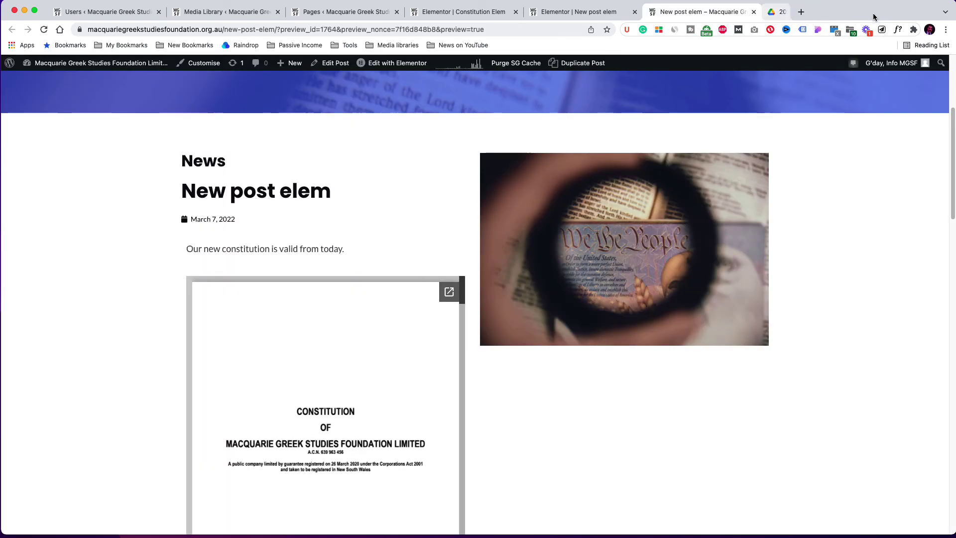
scroll(875, 144, "up", 5)
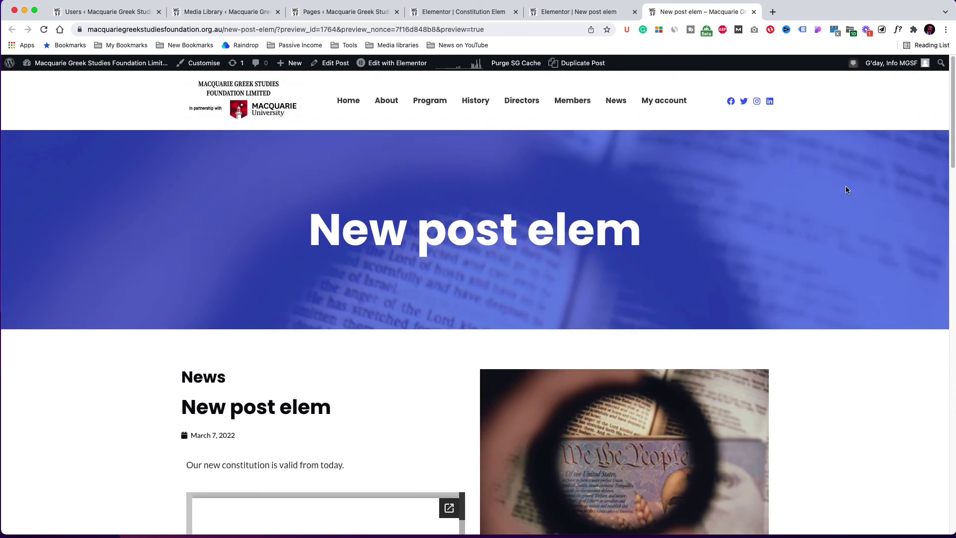
scroll(846, 189, "down", 2)
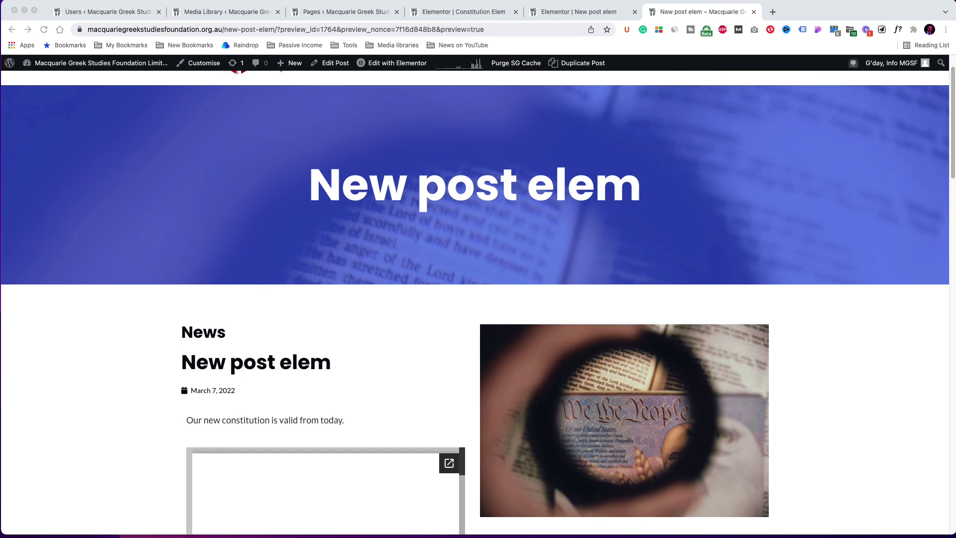
left_click(847, 190)
left_click(847, 190)
left_click(847, 189)
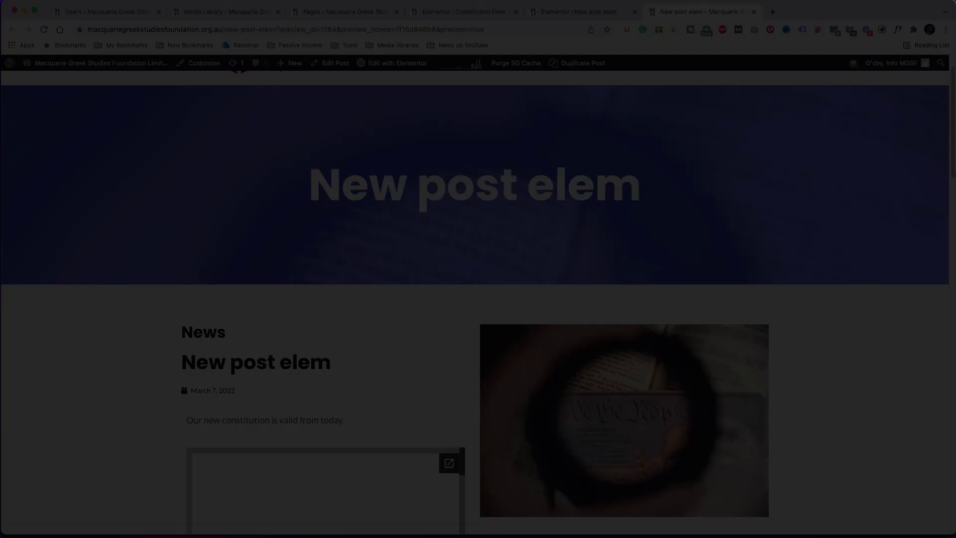